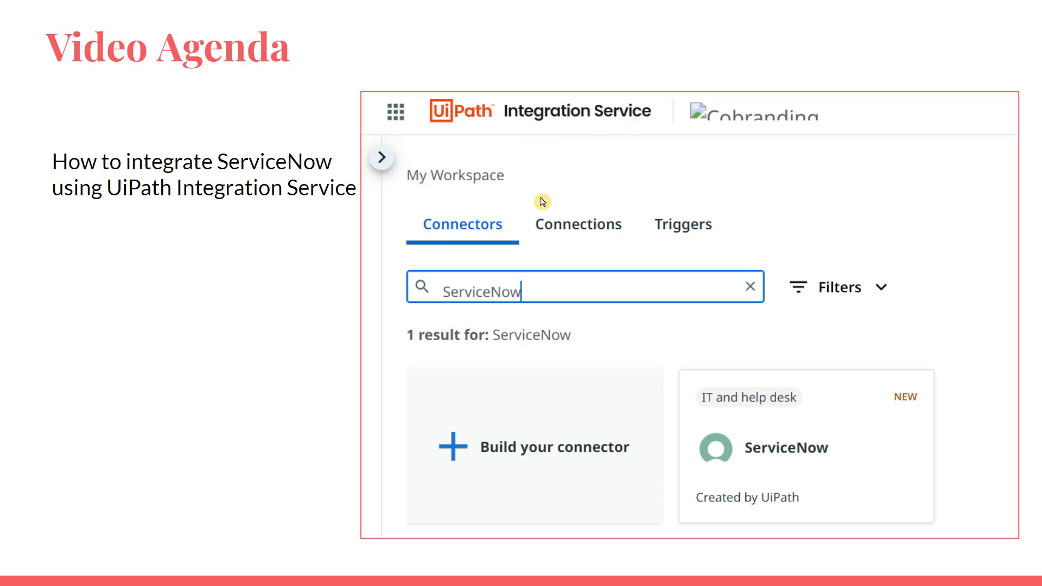
Advance the slideshow to the 'How to create a free developer ServiceNow Instance' agenda slide.
left_click(314, 300)
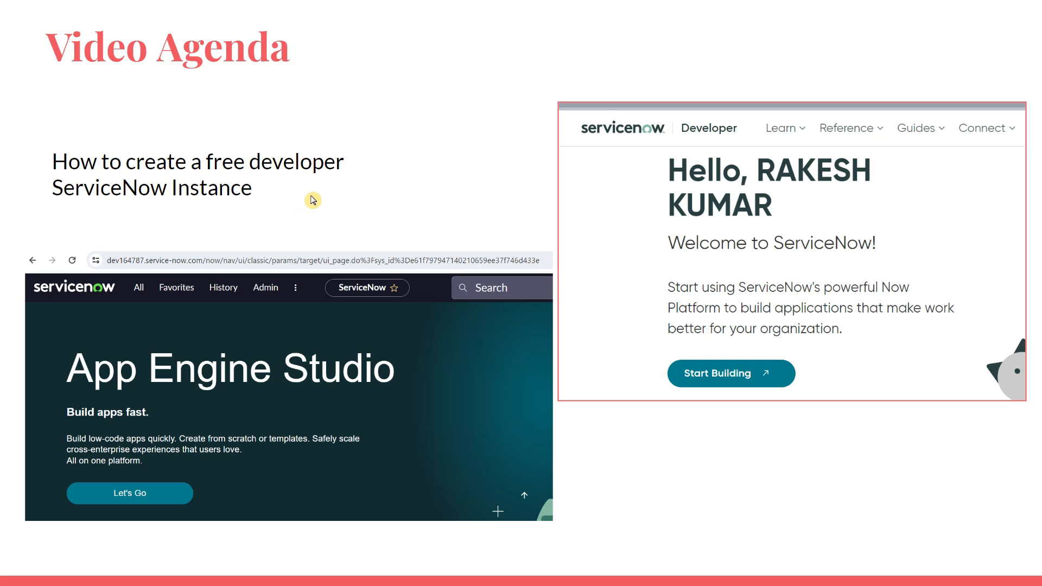
Advance the slideshow to the slide about connecting ServiceNow in UiPath.
left_click(358, 189)
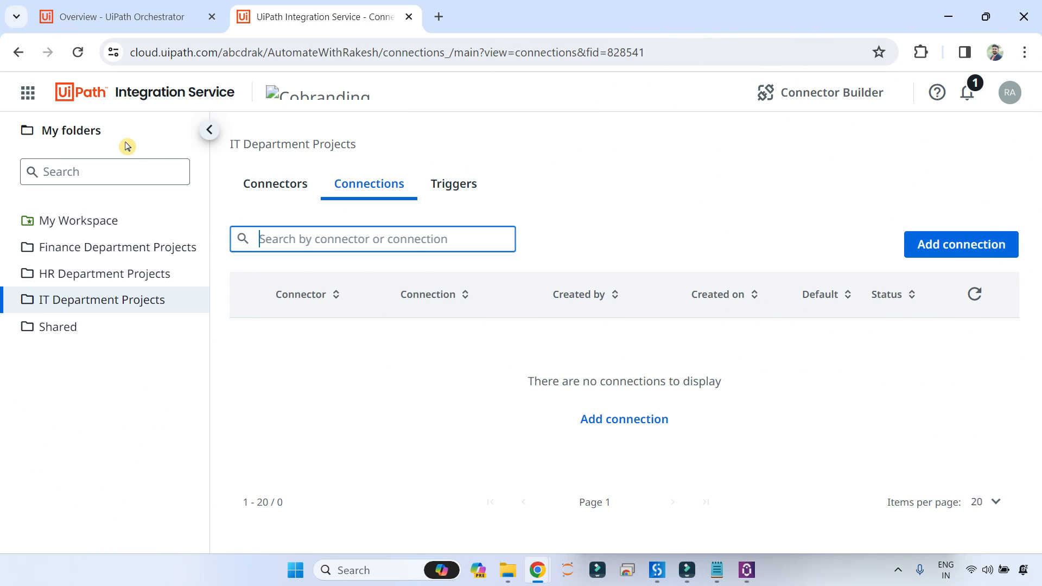
Go back to Integration Service and work in the IT Department Projects folder.
left_click(27, 93)
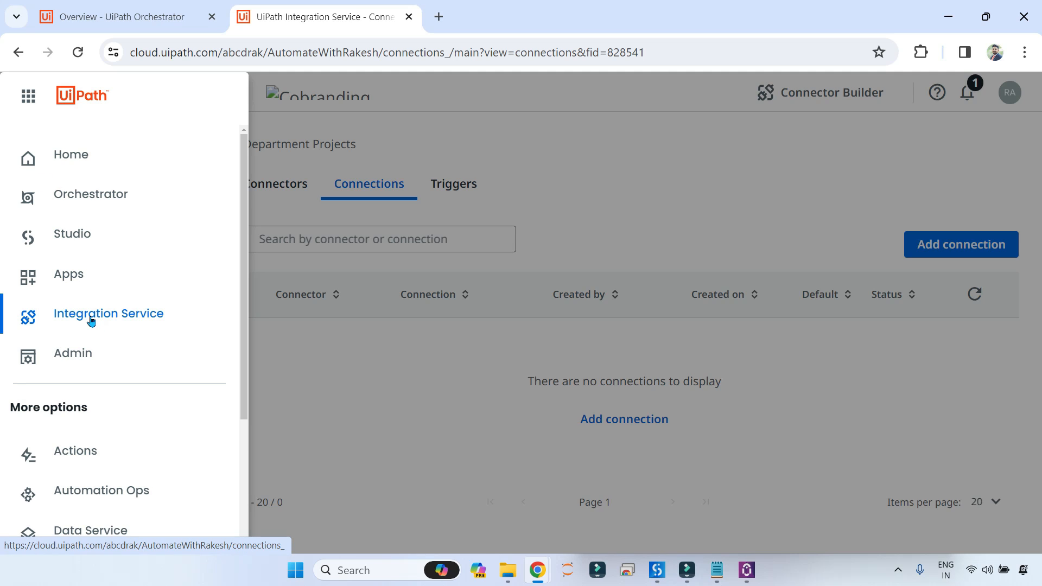
left_click(304, 388)
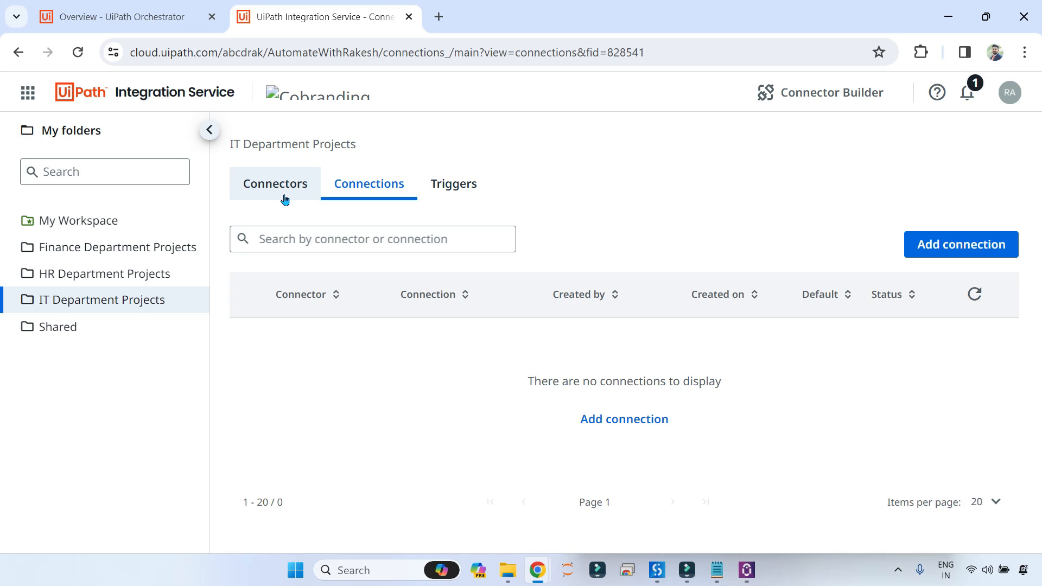
left_click(111, 302)
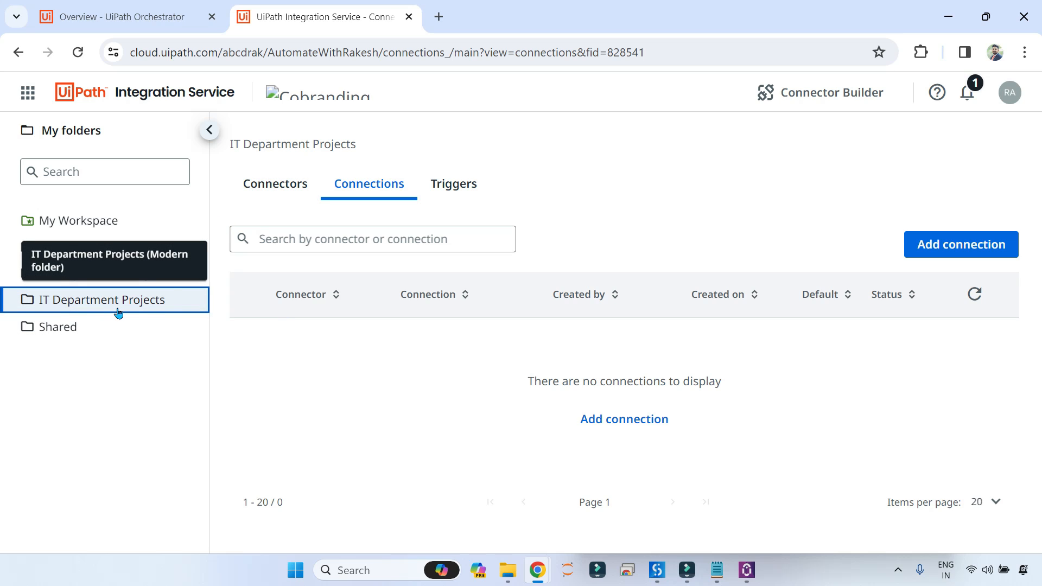
Search the connector catalog for 'ServiceNow' and open the ServiceNow connector page.
left_click(277, 189)
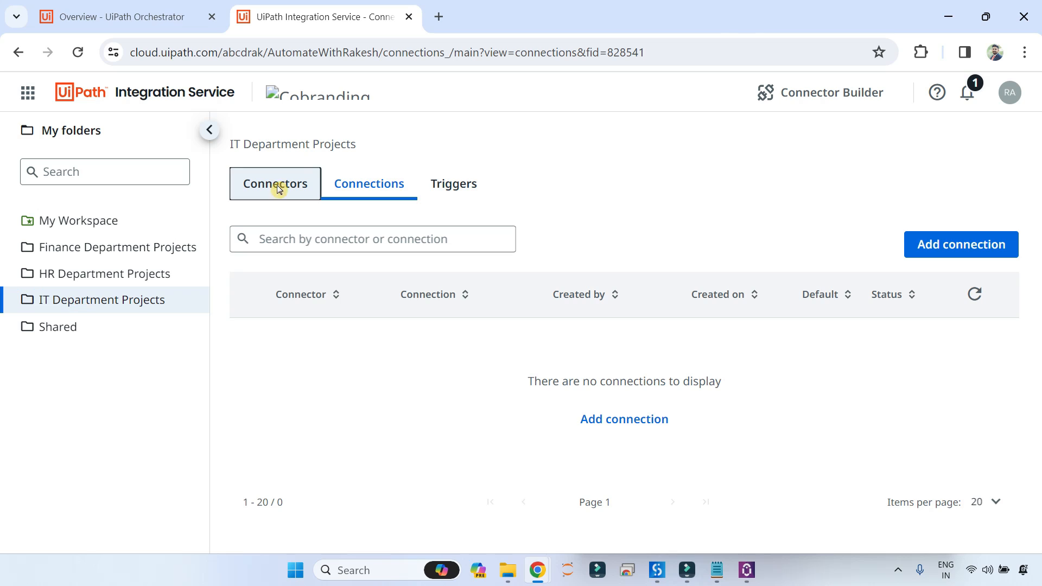
left_click(337, 244)
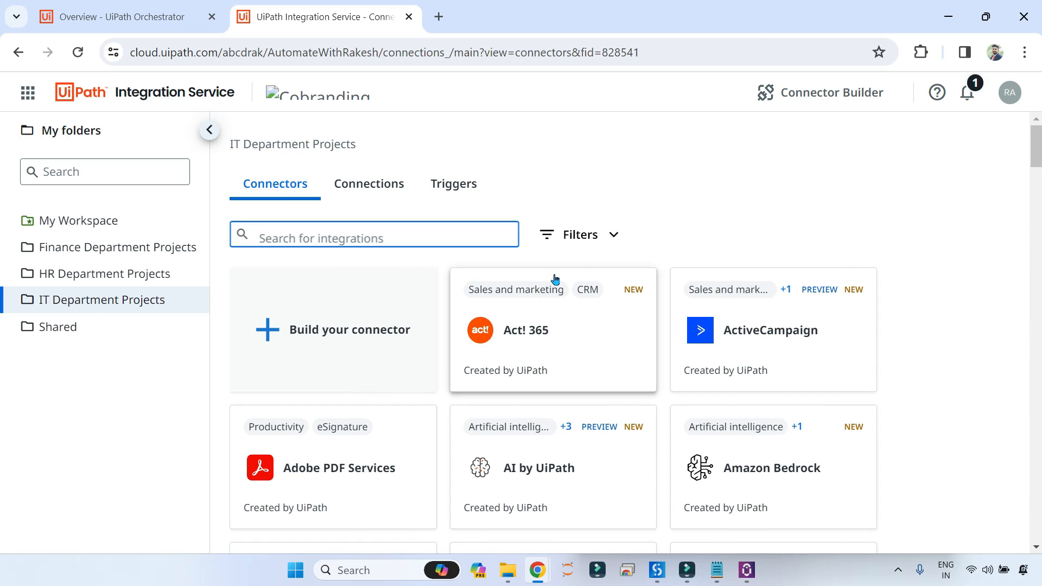
type("ServiceNow")
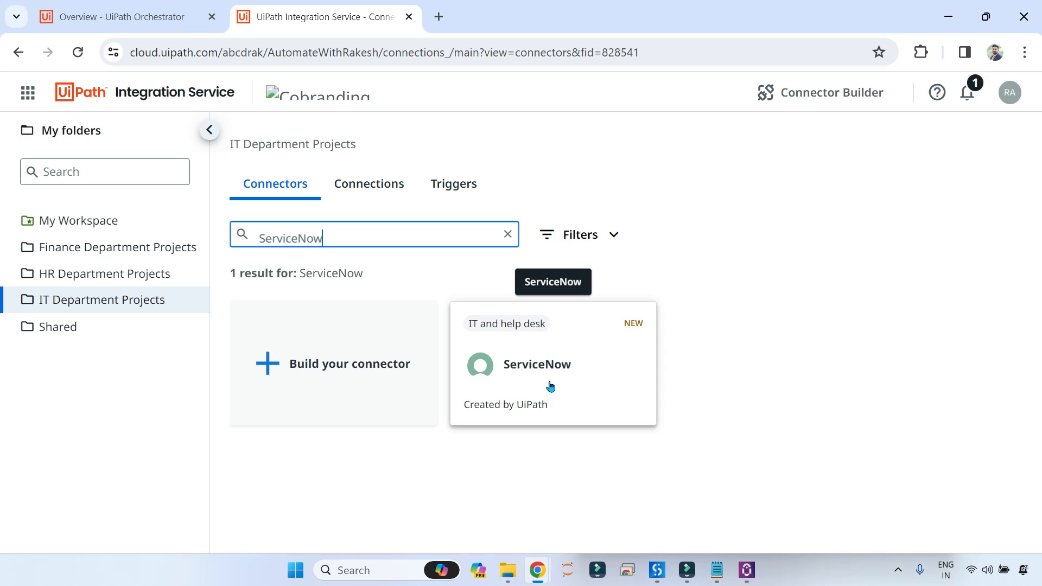
left_click(592, 339)
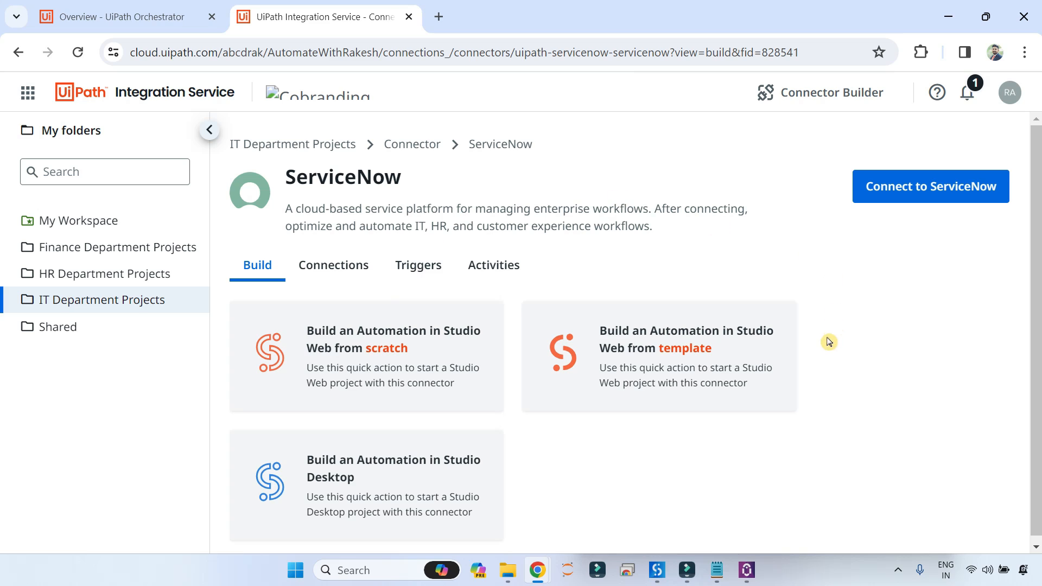
scroll(826, 345, "down", 1)
scroll(822, 360, "up", 1)
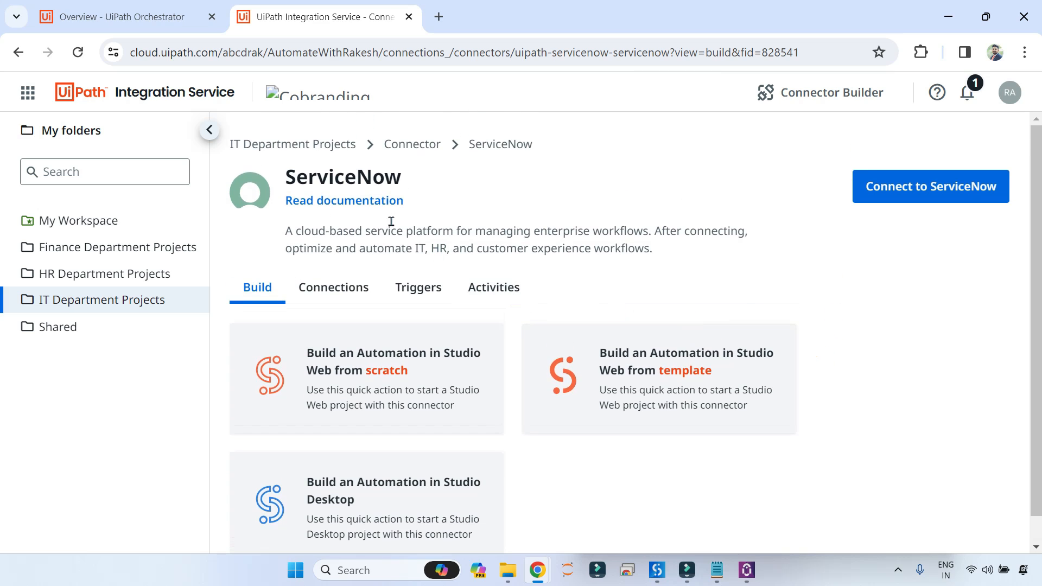
Open and skim the ServiceNow connector documentation, then start a fresh browser tab.
left_click(347, 206)
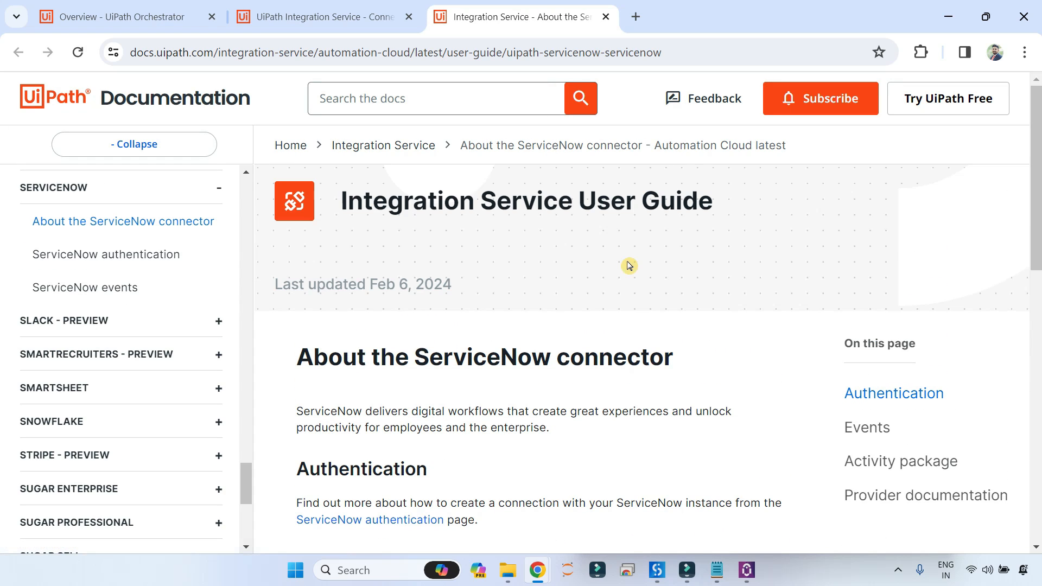
scroll(626, 264, "down", 6)
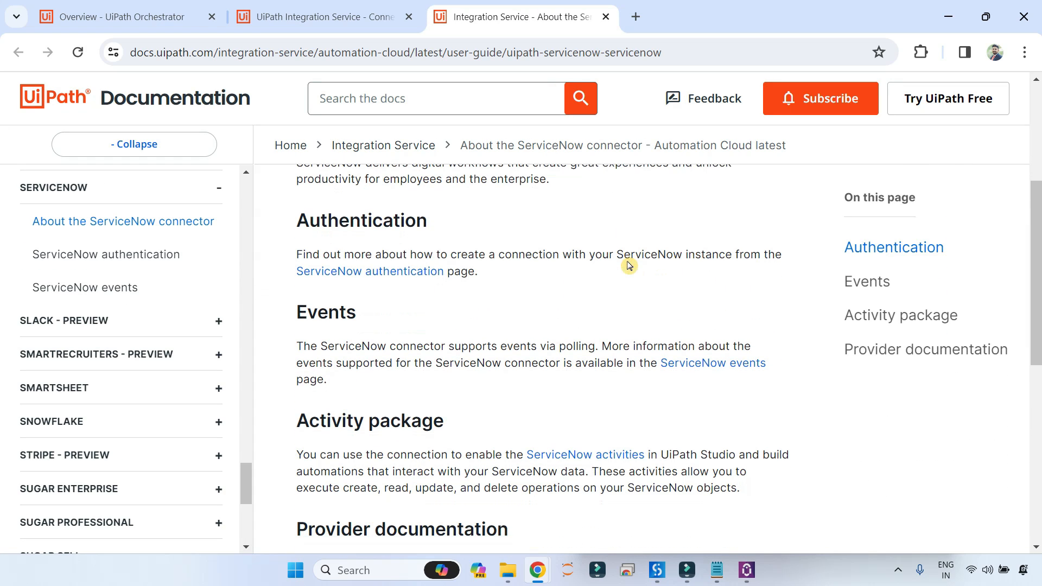
scroll(630, 261, "up", 5)
left_click(639, 18)
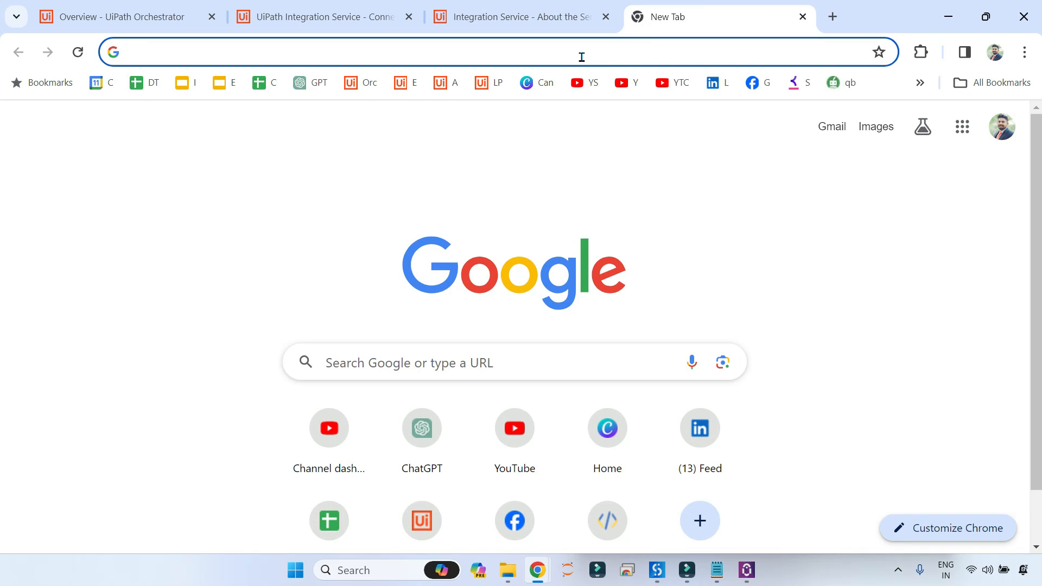
Search Google for 'Servicenow free account' and open the ServiceNow Developers result.
type("Servicenow")
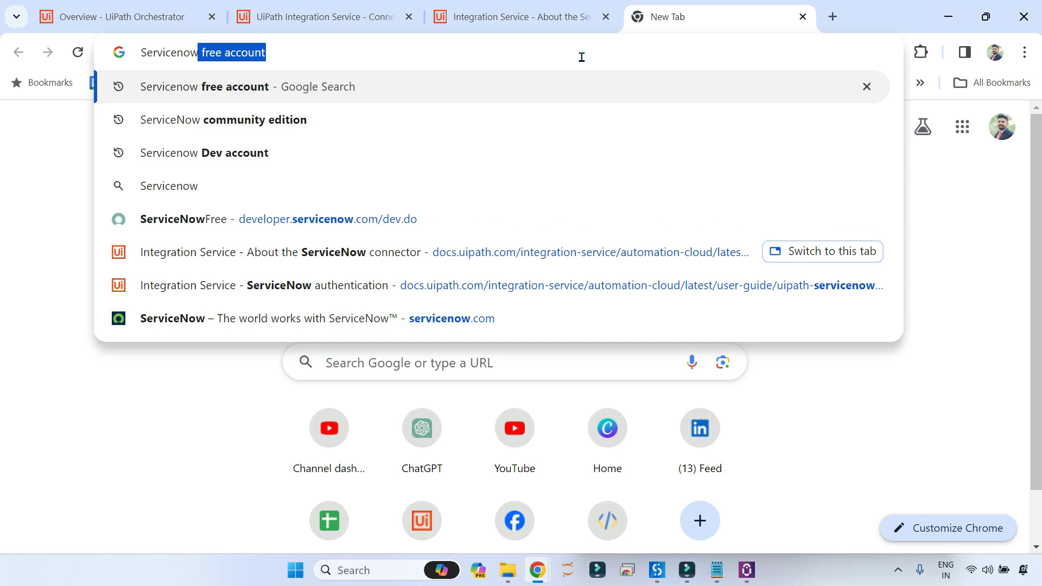
key("Return")
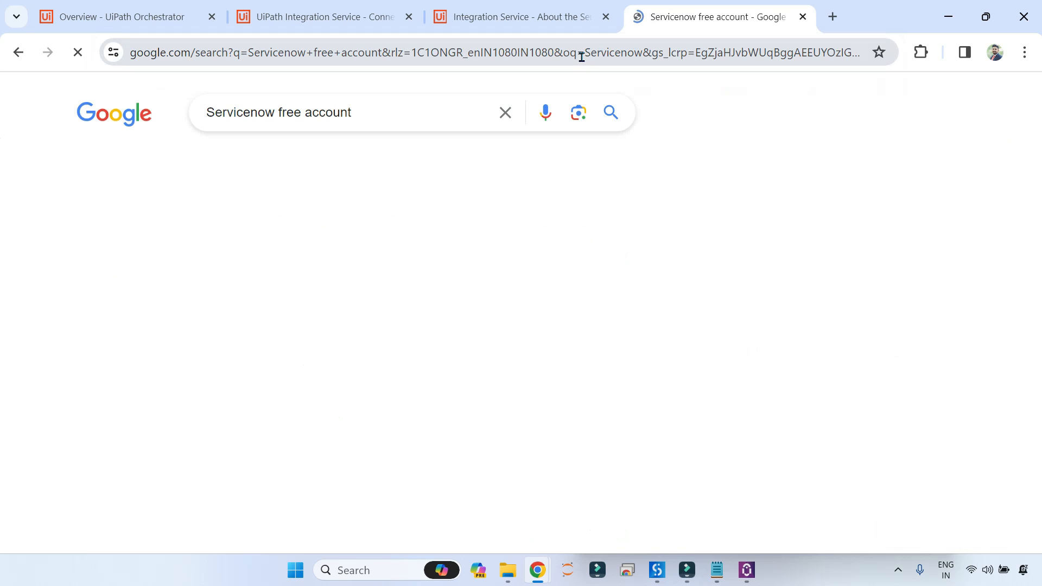
scroll(373, 193, "down", 9)
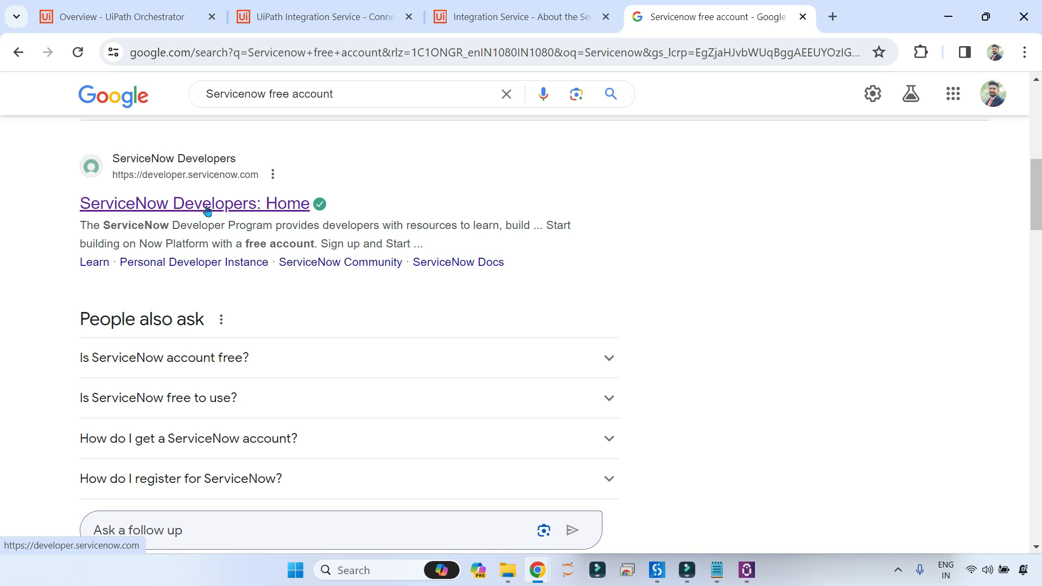
left_click(207, 212)
Open the ServiceNow Developers home page and scroll through it.
left_click(234, 211)
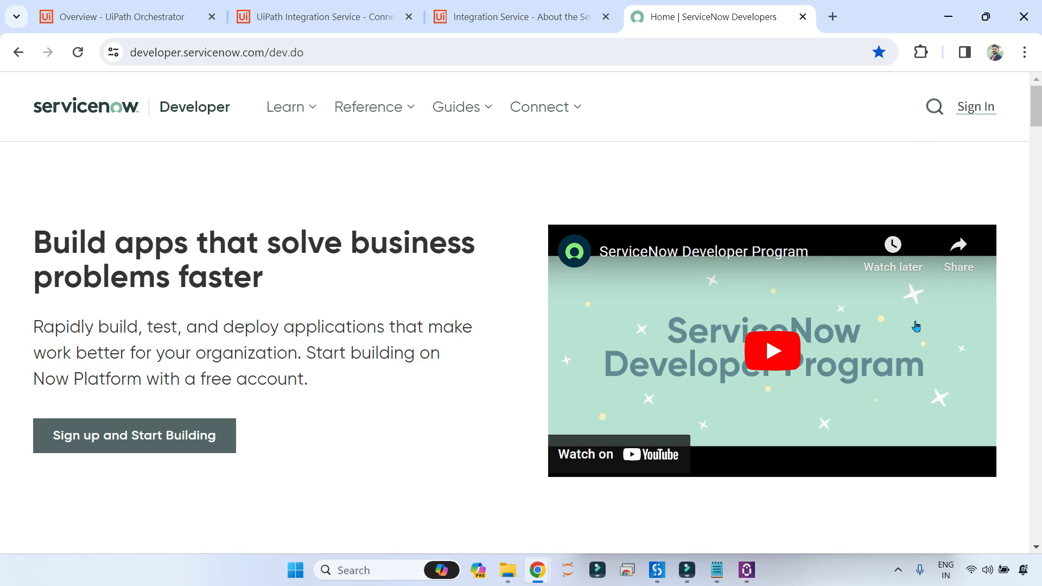
scroll(477, 357, "down", 5)
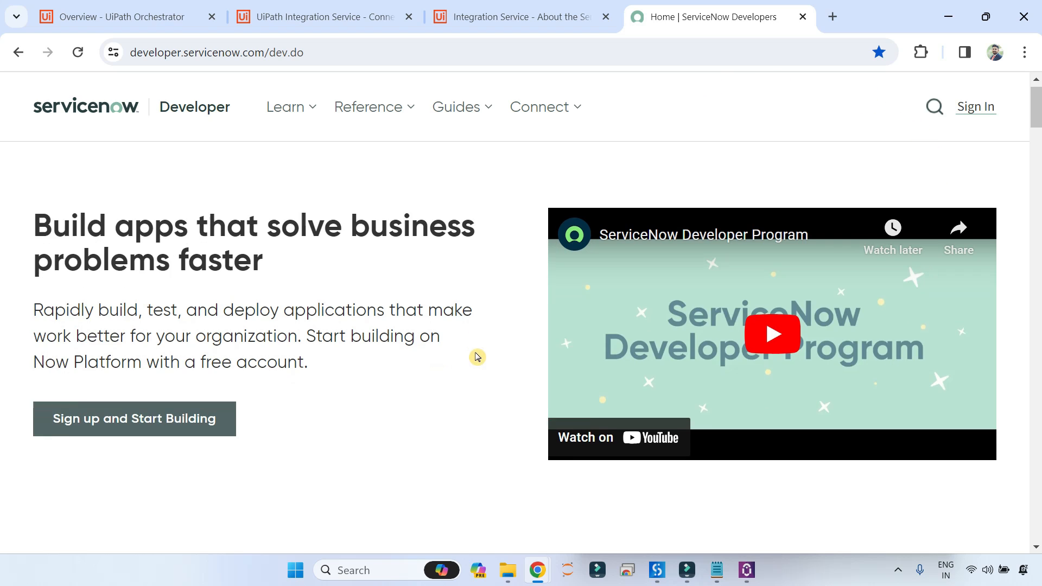
scroll(477, 357, "up", 5)
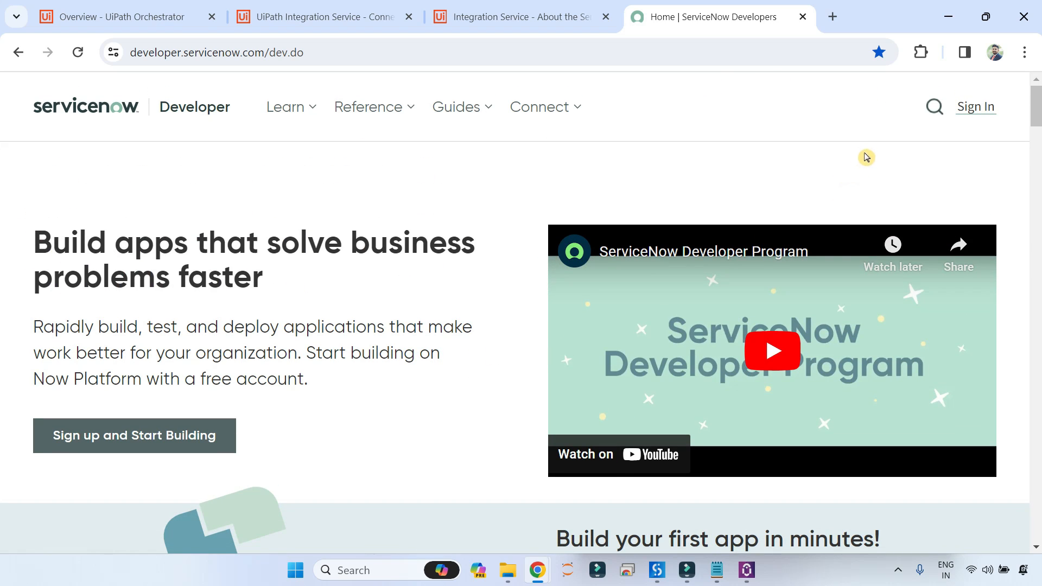
scroll(486, 297, "down", 3)
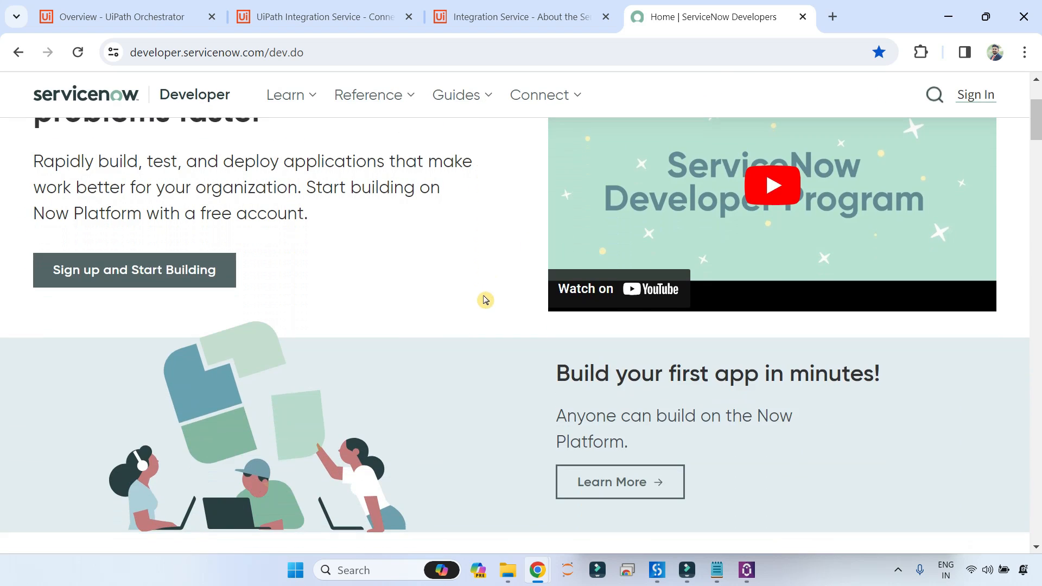
Look over the ServiceNow ID sign-up form without submitting, then return to the developer home page.
left_click(95, 281)
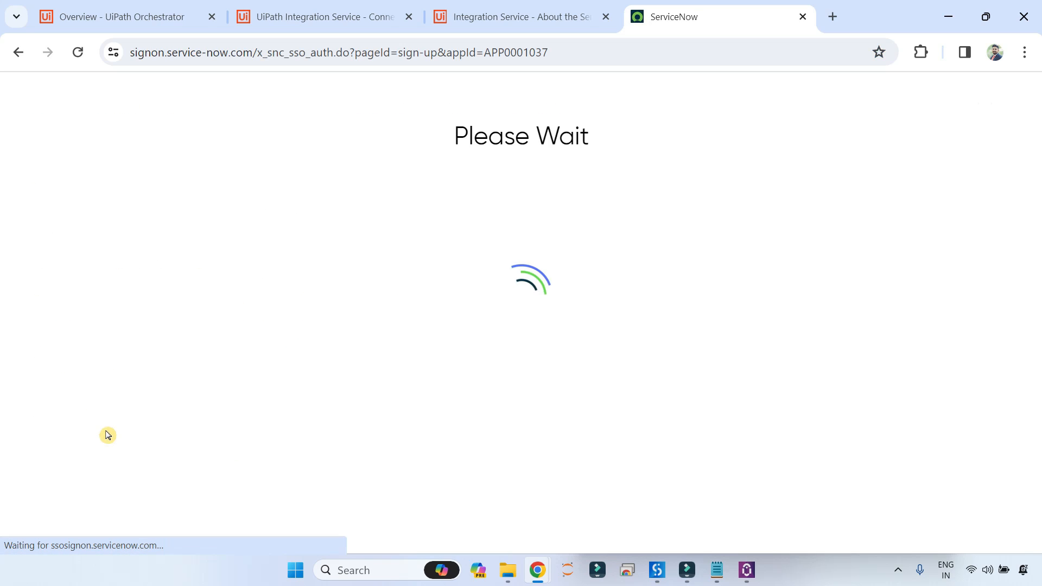
scroll(715, 261, "down", 3)
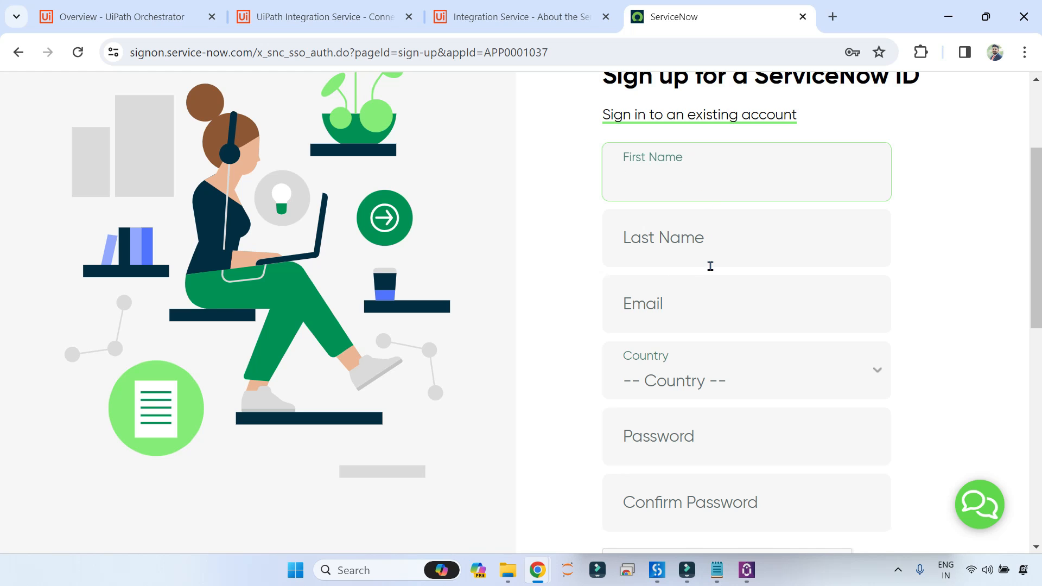
left_click(678, 311)
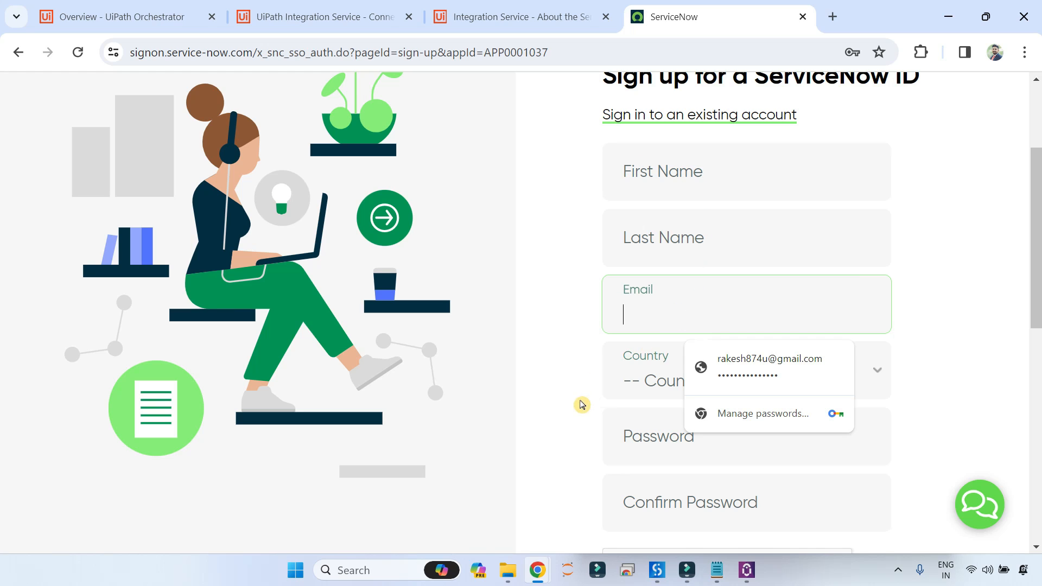
left_click(593, 417)
scroll(654, 412, "down", 3)
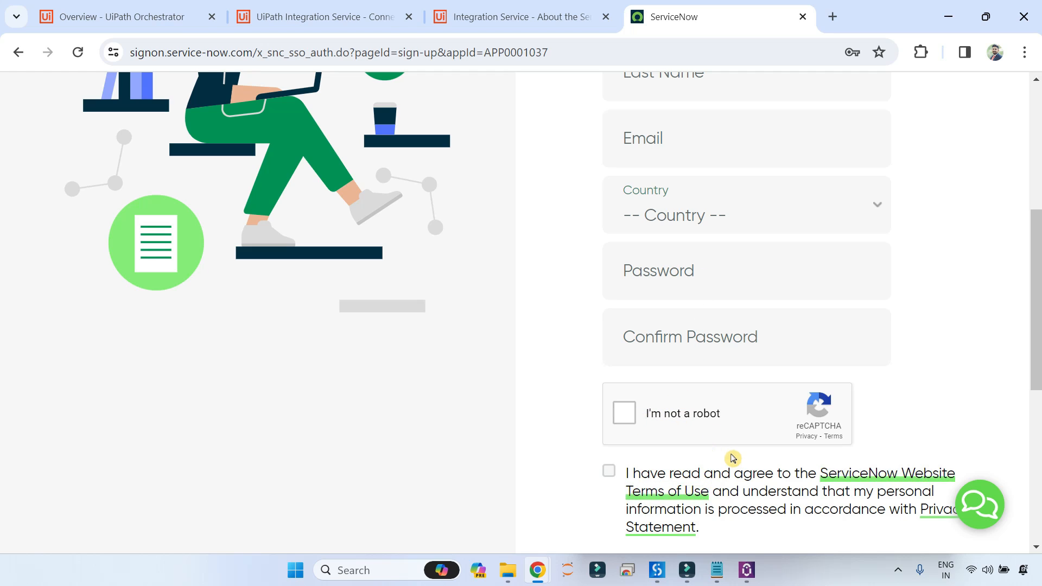
scroll(738, 429, "down", 5)
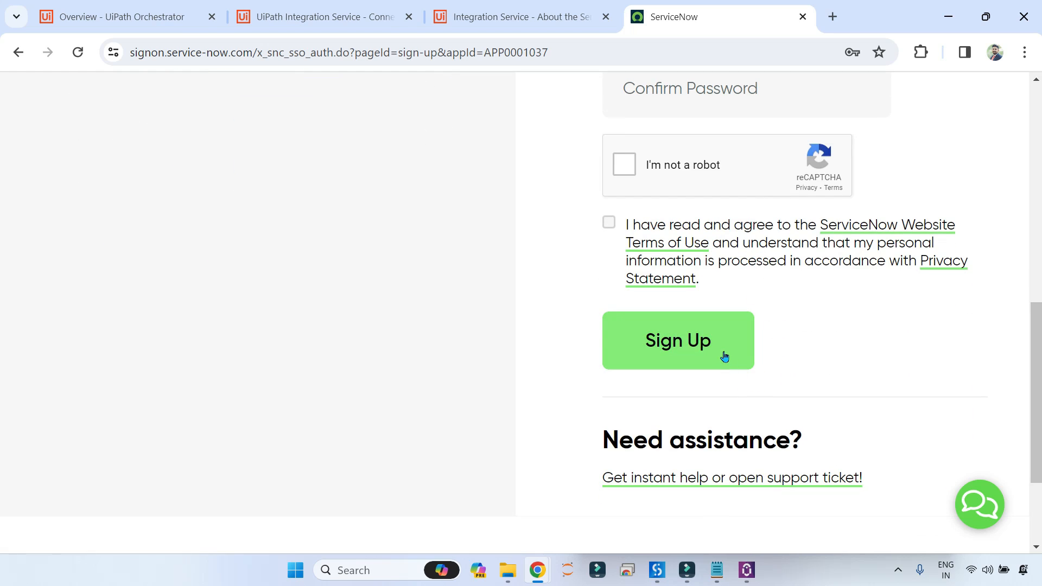
scroll(530, 349, "up", 8)
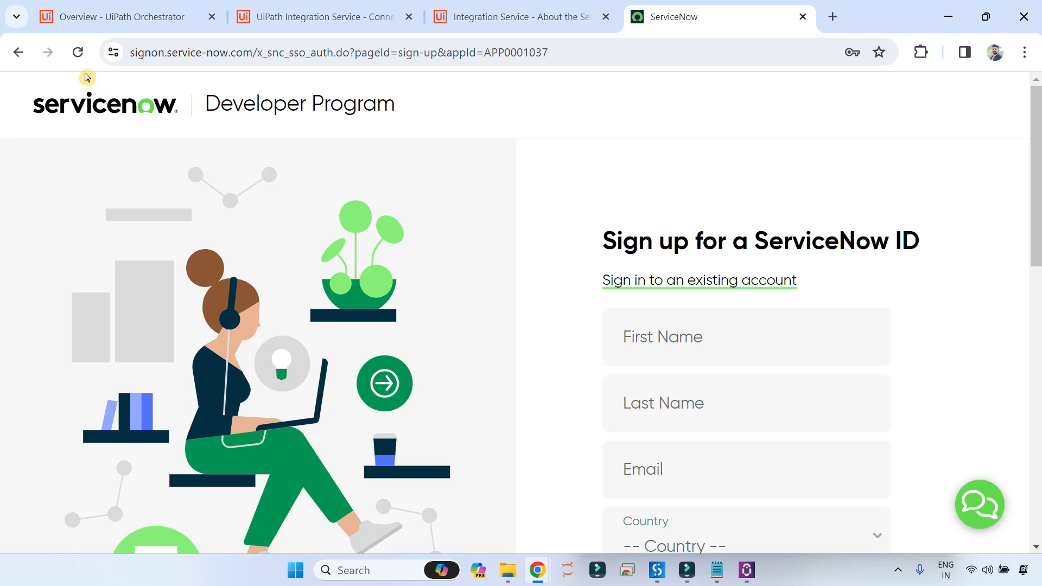
scroll(577, 319, "down", 1)
scroll(682, 400, "up", 1)
left_click(18, 52)
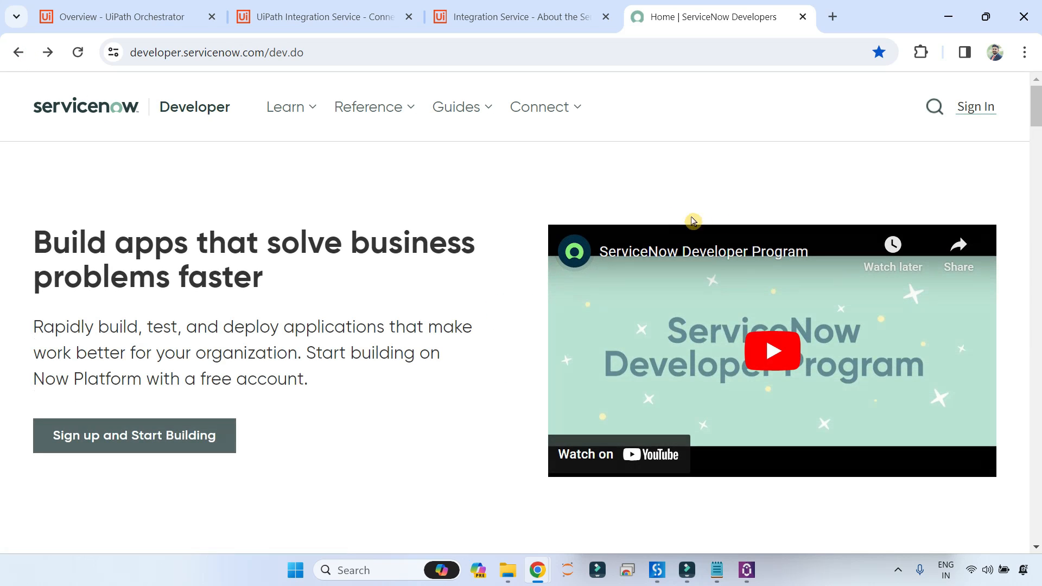
Sign in to the ServiceNow developer site and launch the personal developer instance.
left_click(975, 109)
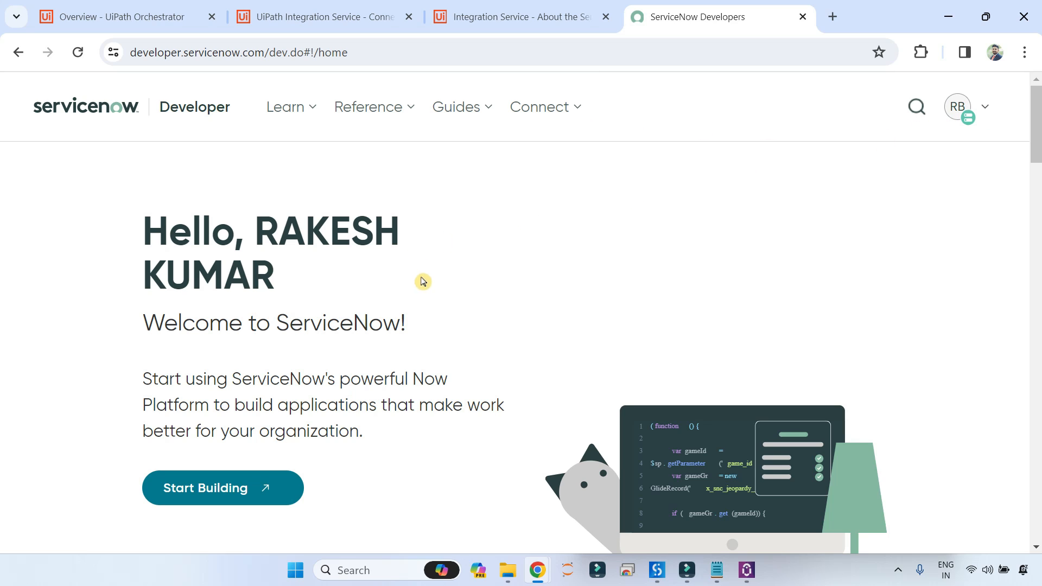
scroll(238, 480, "down", 2)
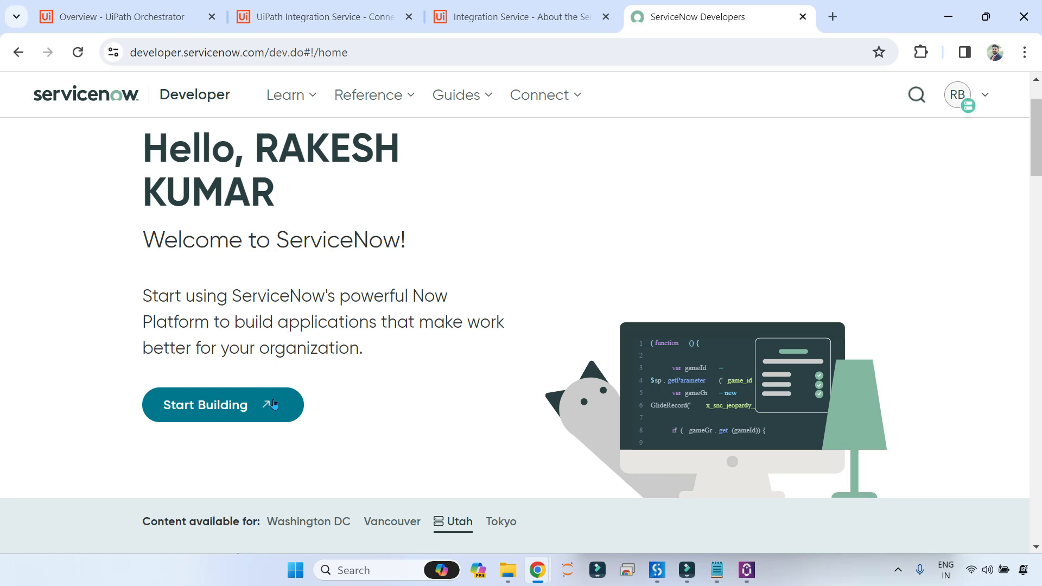
left_click(465, 245)
left_click(268, 406)
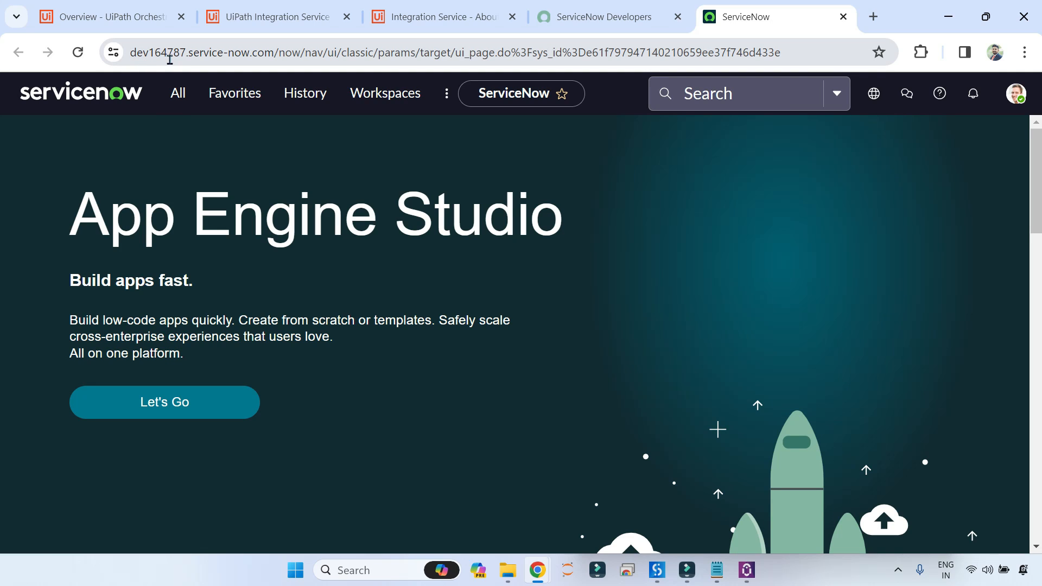
Filter the All menu for 'incident' and open the Self-Service Incidents list.
left_click_drag(189, 53, 149, 53)
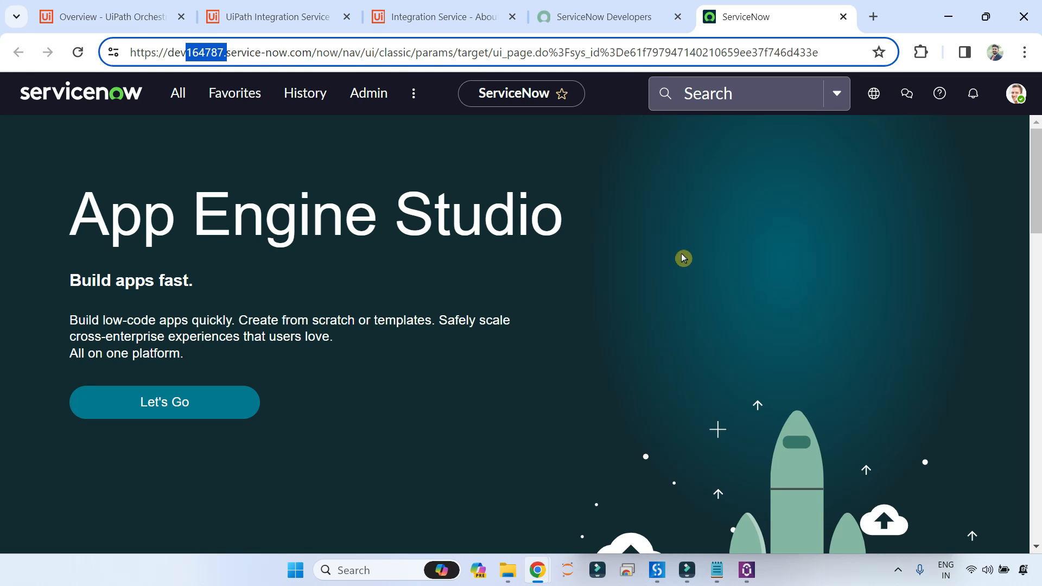
left_click(740, 200)
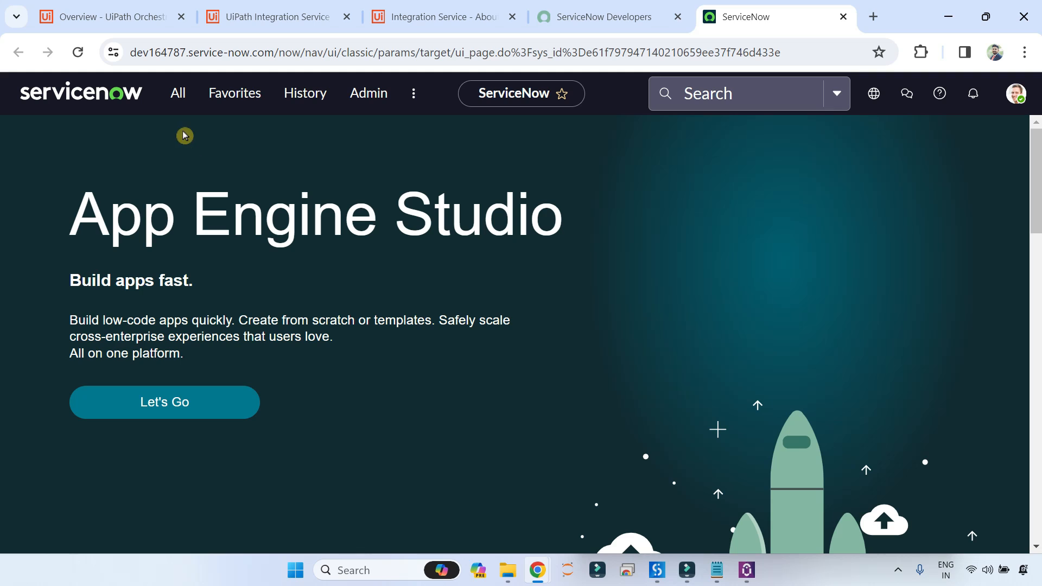
left_click(174, 97)
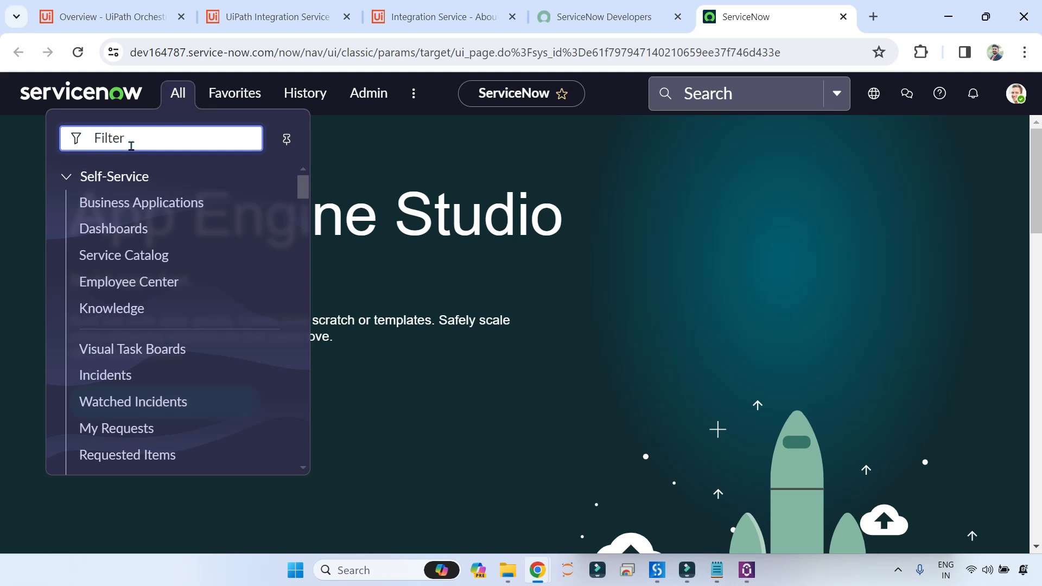
type("incident")
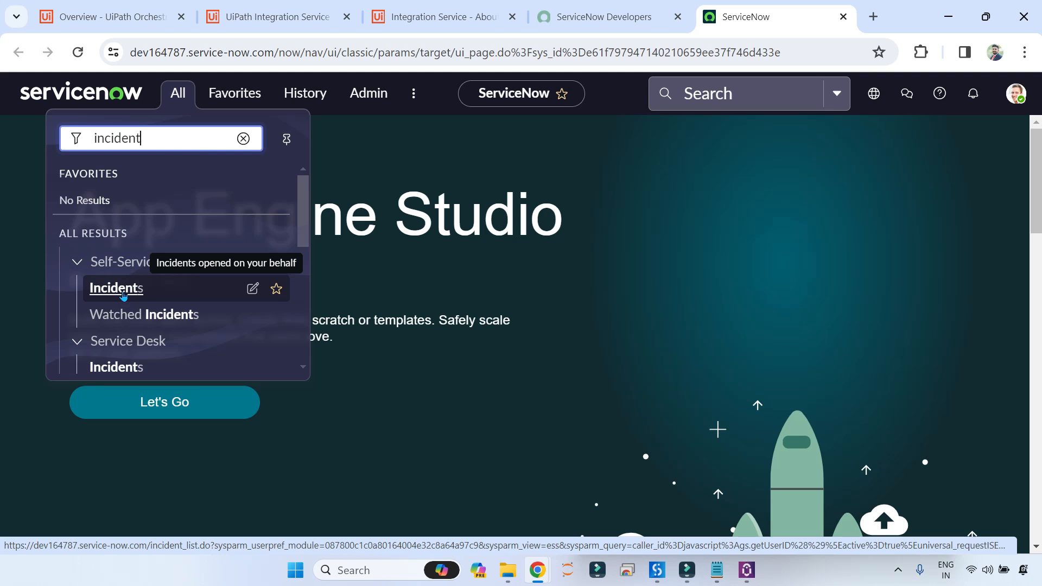
left_click(122, 295)
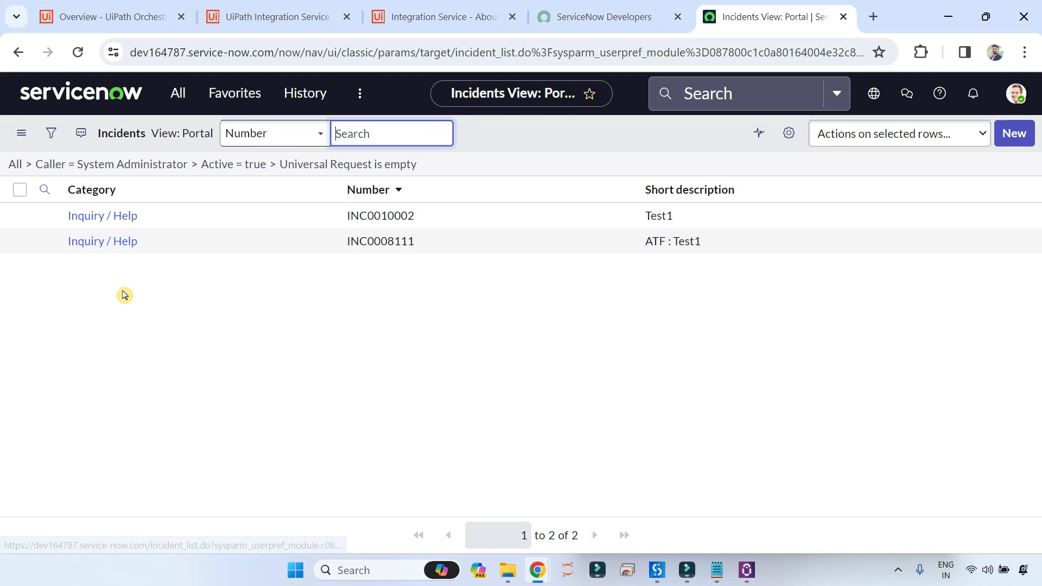
Review a new incident form, then return to the Incidents list without saving.
left_click(1013, 133)
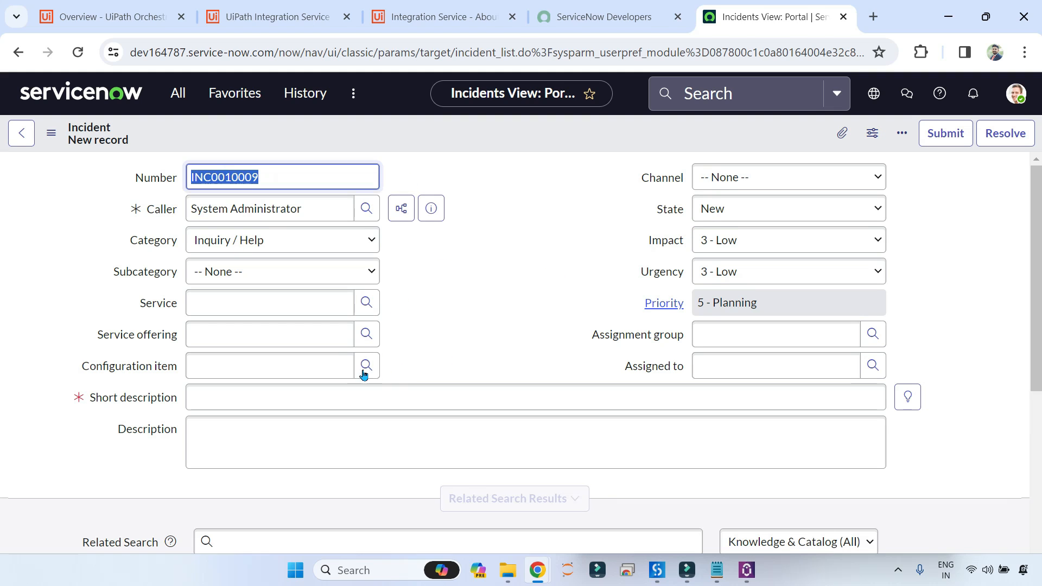
scroll(400, 393, "down", 10)
scroll(232, 388, "up", 10)
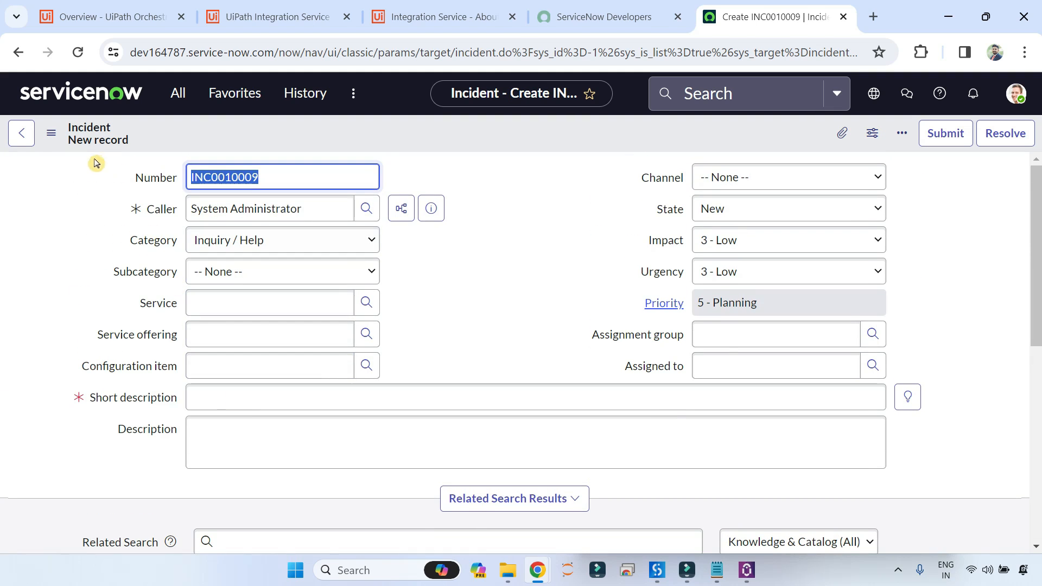
left_click(21, 133)
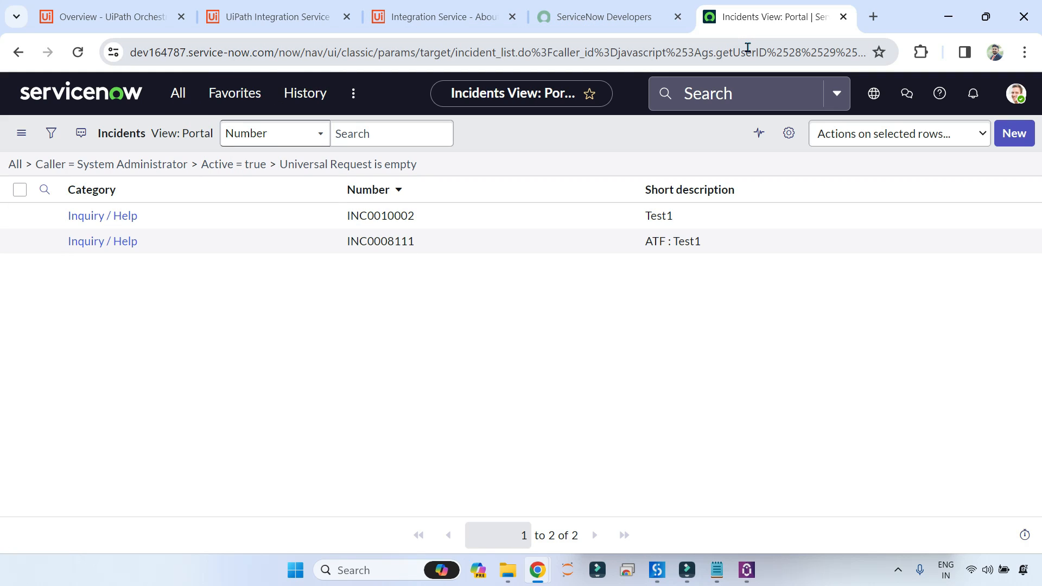
Start connecting Integration Service to ServiceNow and always allow pop-ups from cloud.uipath.com.
left_click(258, 16)
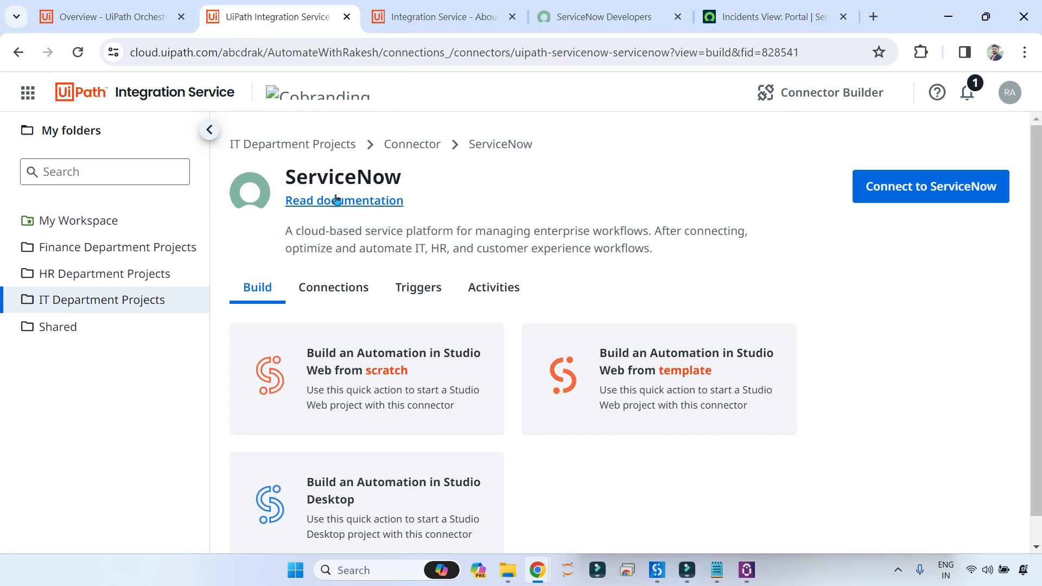
left_click(935, 196)
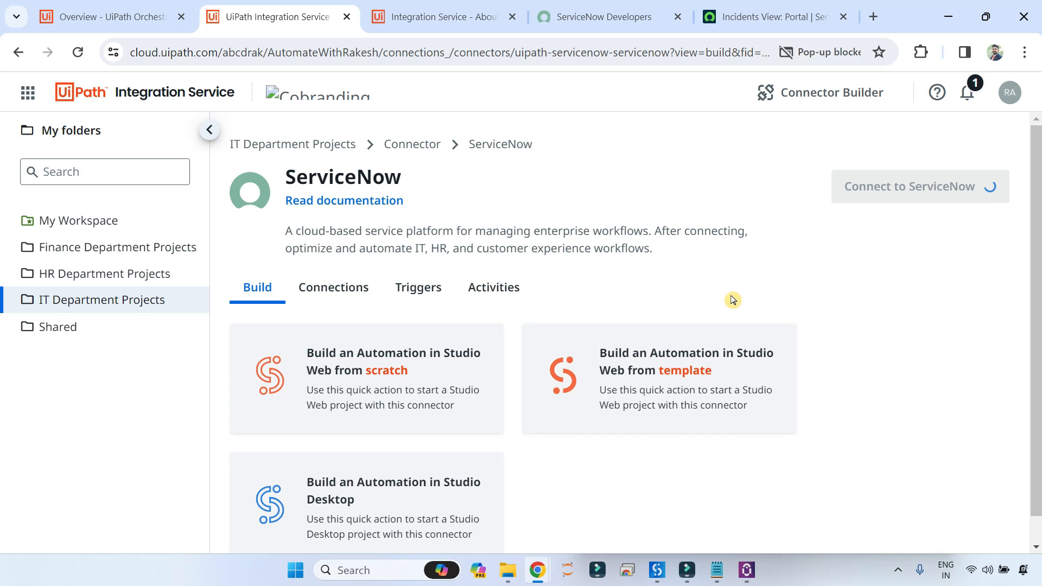
left_click(851, 55)
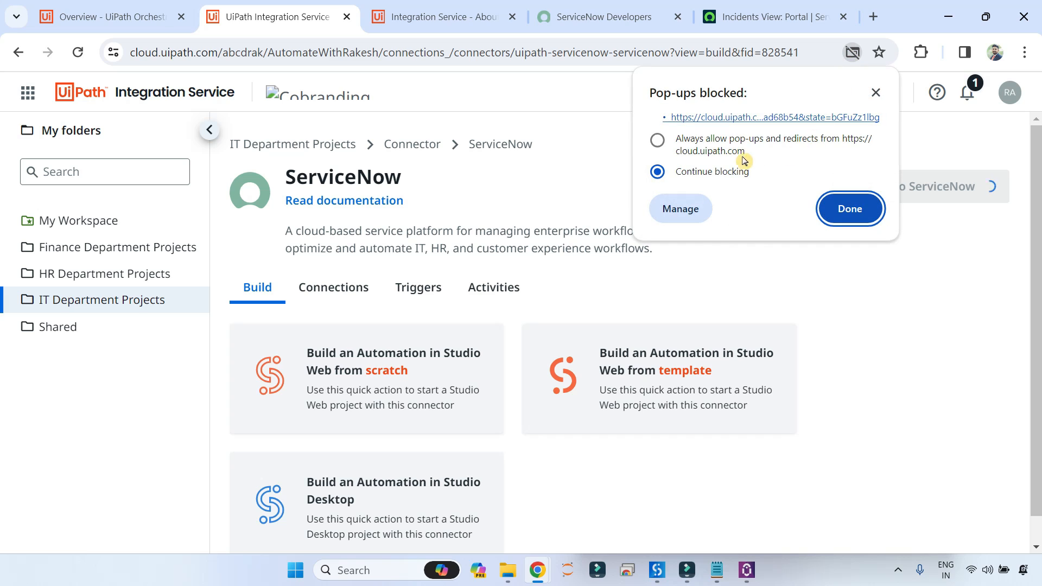
left_click(658, 143)
Dismiss the pop-up notice, review the empty Authentication fields, and return to the ServiceNow Incidents tab.
left_click(847, 209)
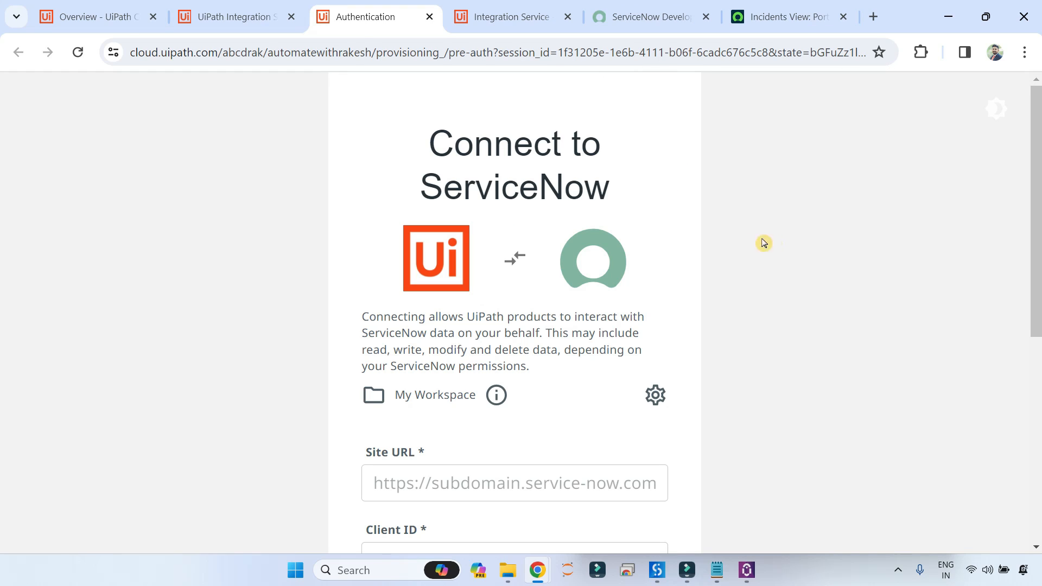
scroll(526, 255, "down", 5)
scroll(525, 257, "up", 5)
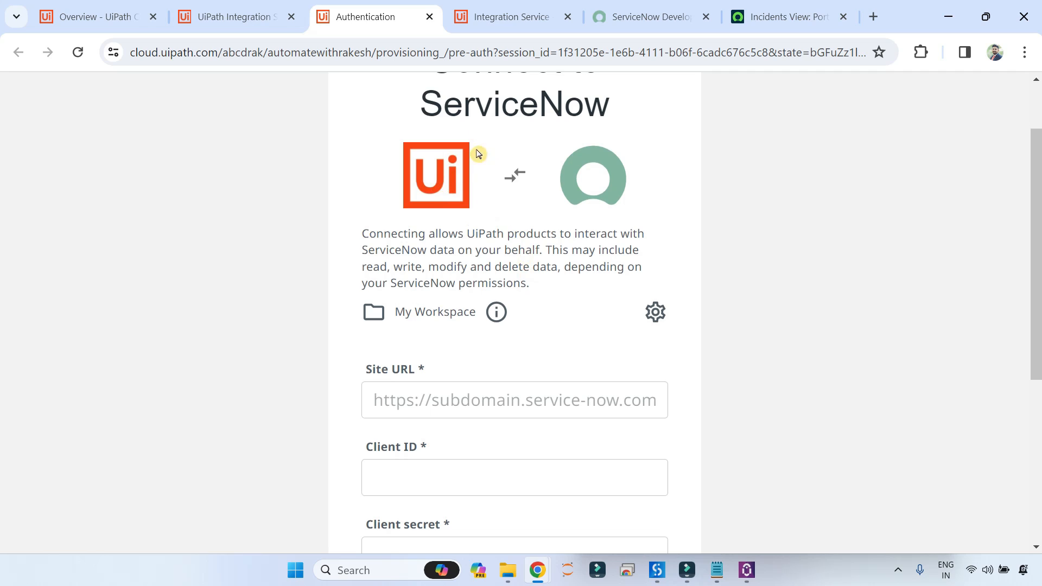
scroll(568, 223, "down", 5)
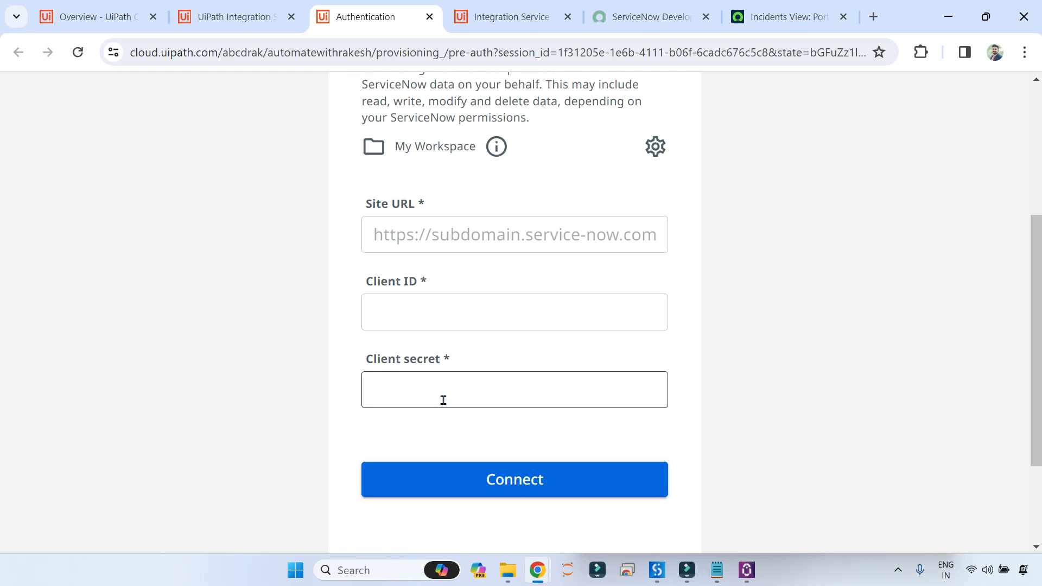
left_click(770, 17)
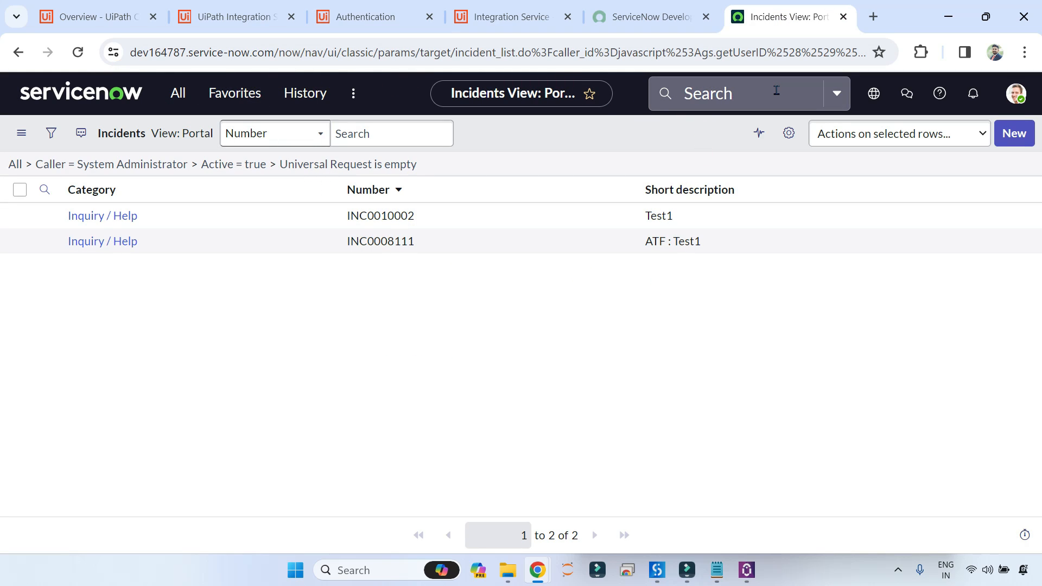
Filter the All menu for 'plugin' and open the Plugins module.
left_click(188, 101)
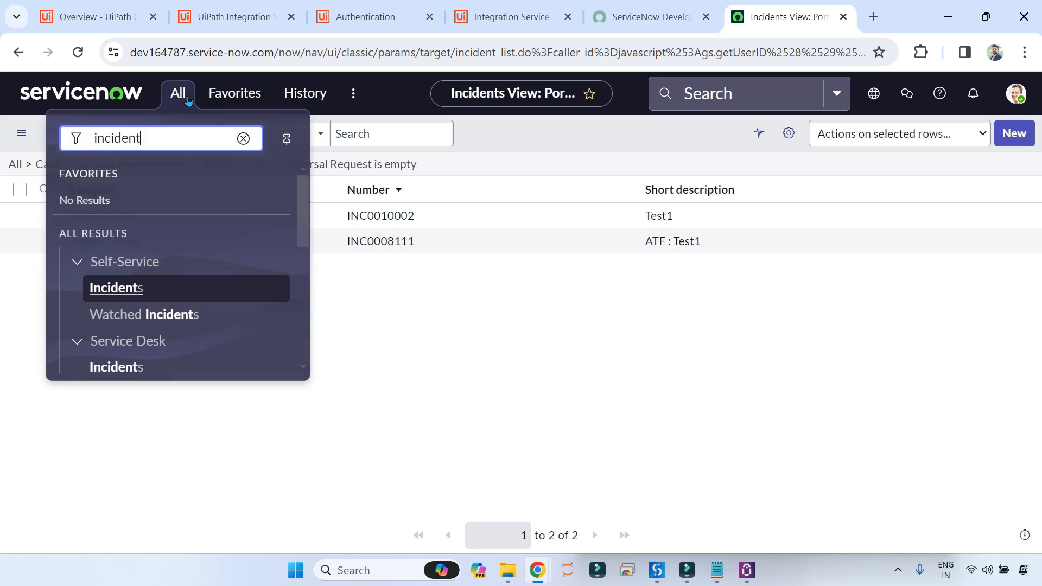
left_click(243, 138)
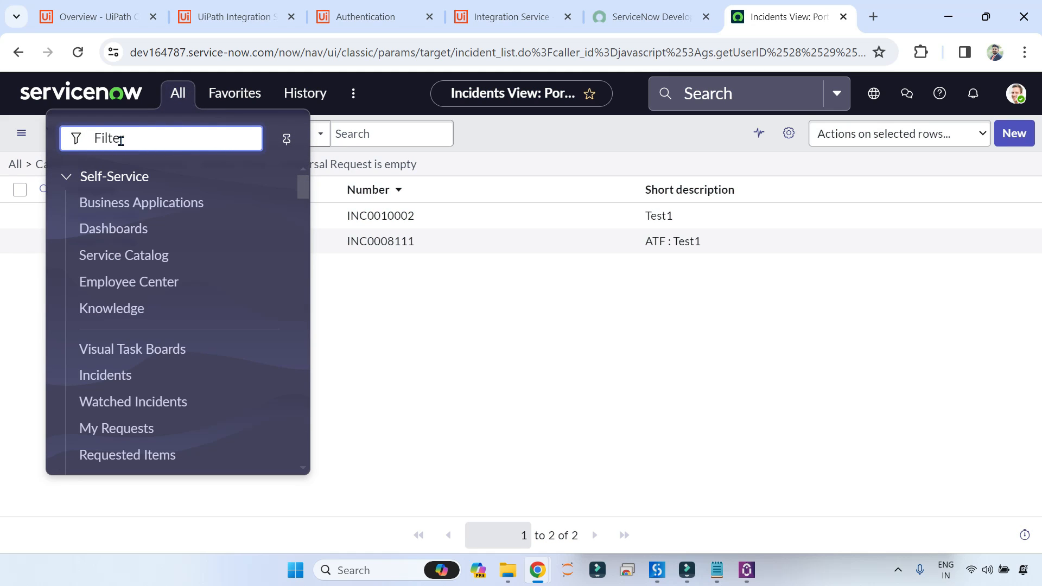
type("plig")
key("BackSpace")
key("BackSpace")
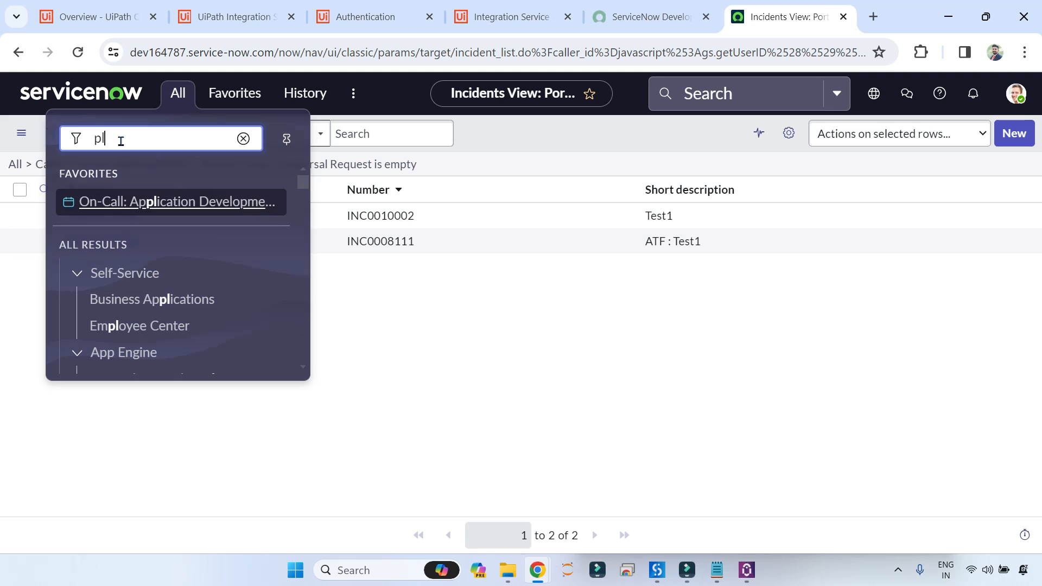
type("ugin")
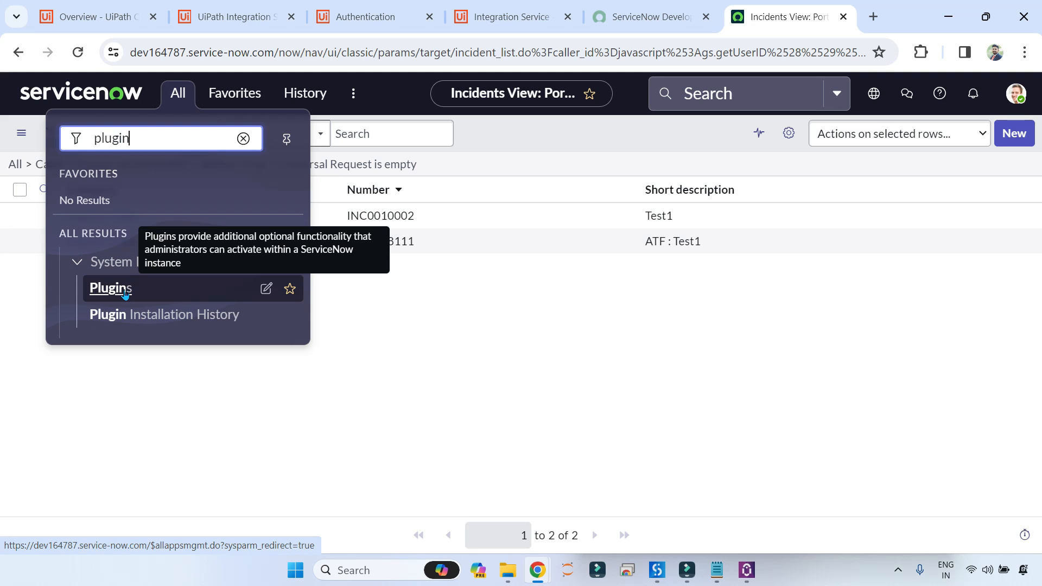
left_click(124, 289)
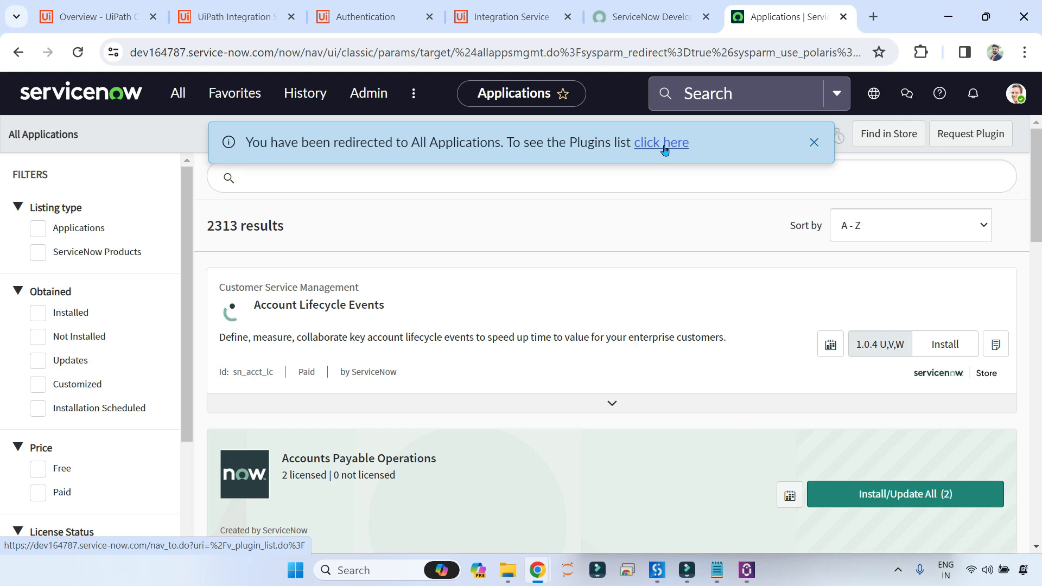
Switch to the plugins list and search plugin names for 'oauth'.
left_click(665, 149)
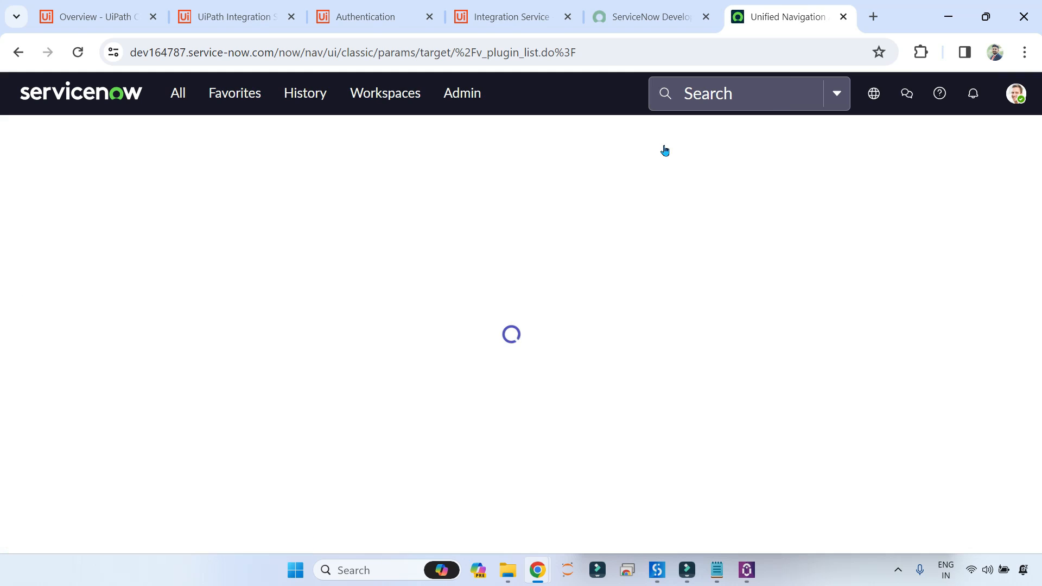
scroll(163, 380, "down", 4)
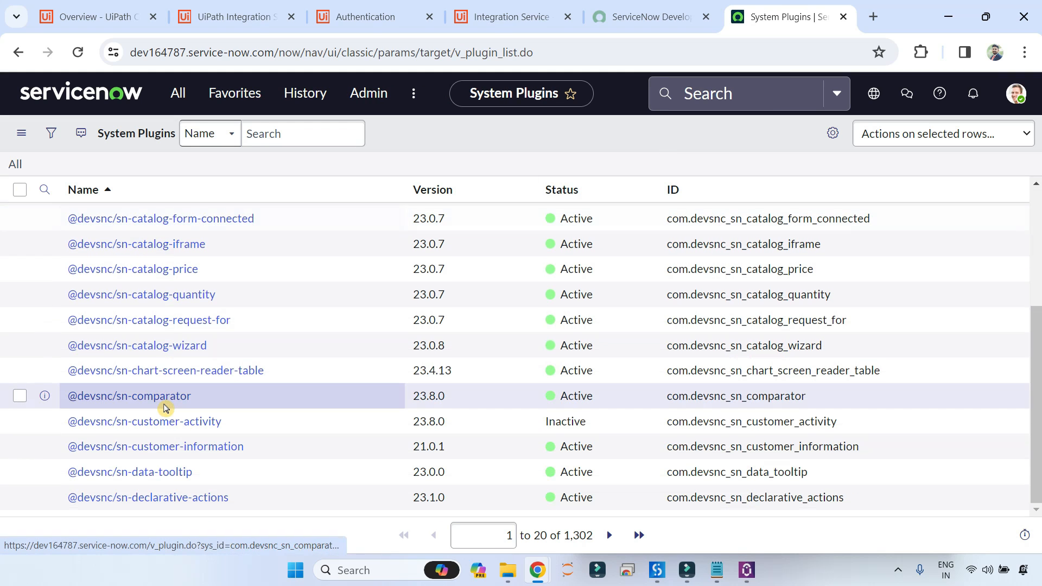
scroll(166, 411, "up", 2)
scroll(166, 411, "up", 2)
left_click(272, 134)
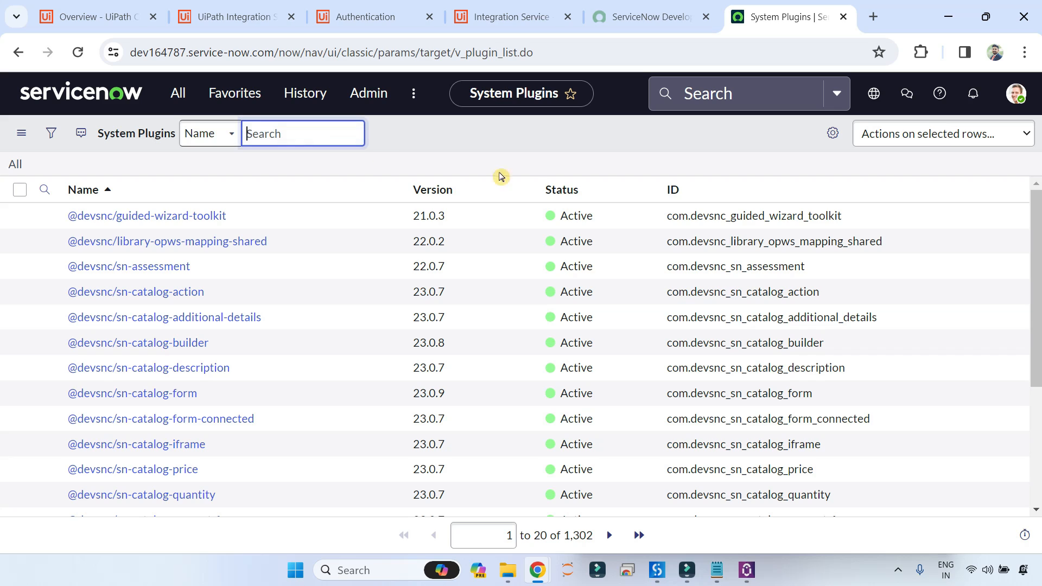
type("oauth")
key("Return")
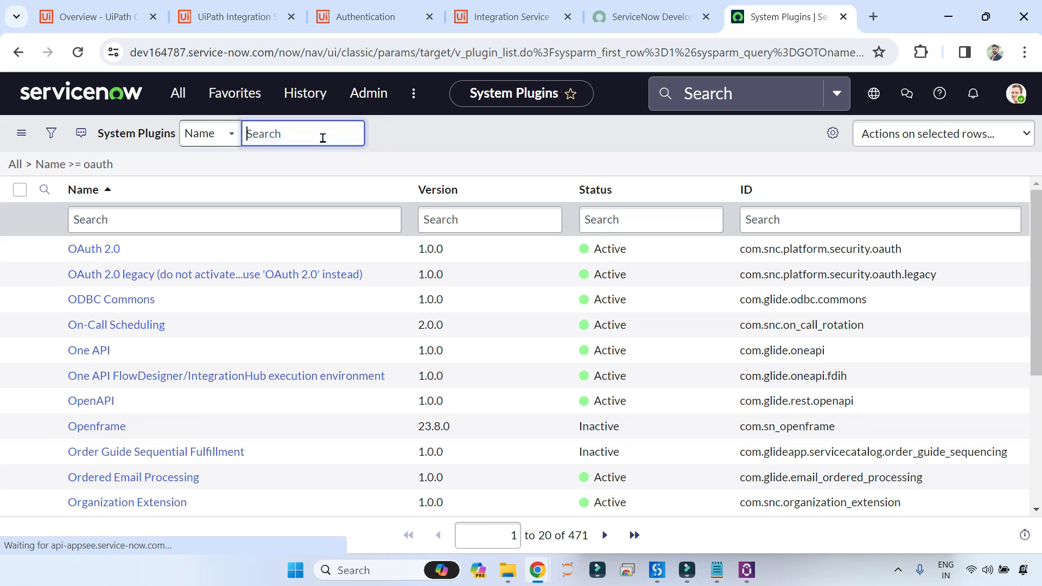
Open the OAuth 2.0 plugin record to confirm it is Active, version 1.0.0.
left_click(101, 253)
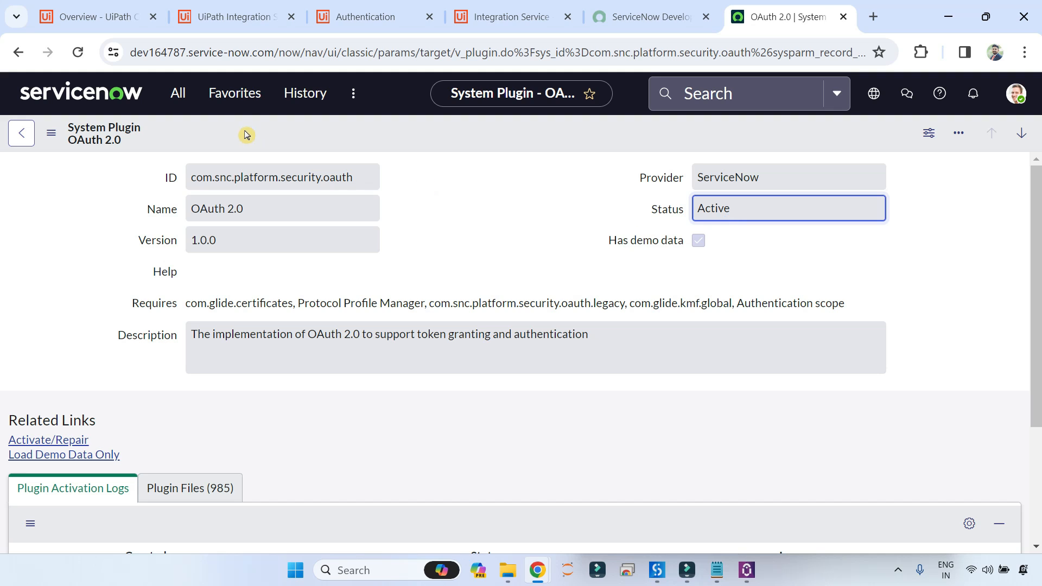
Filter the All menu for 'oauth' and open System OAuth > Application Registry.
left_click(184, 100)
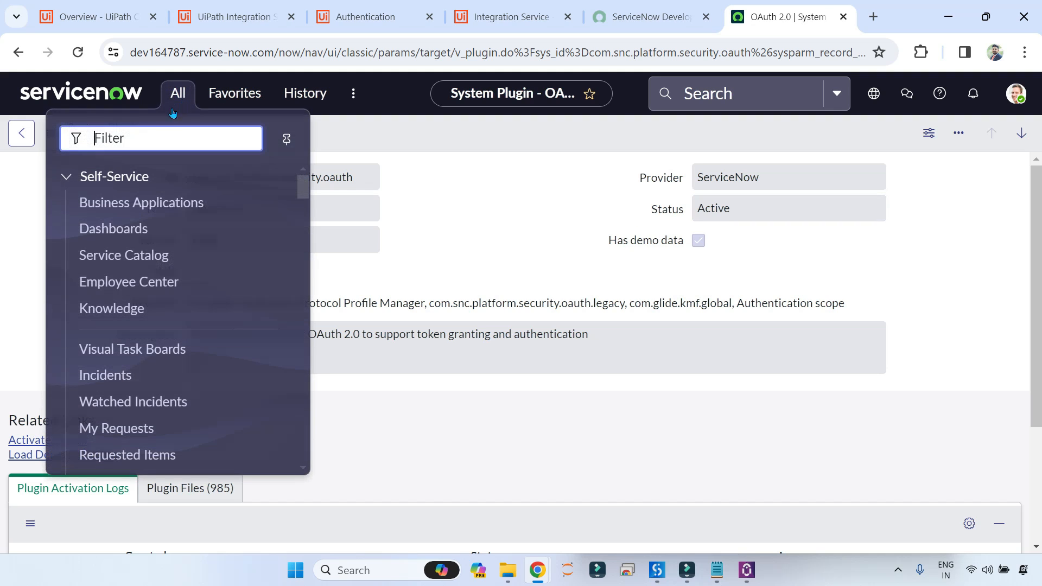
type("ouath")
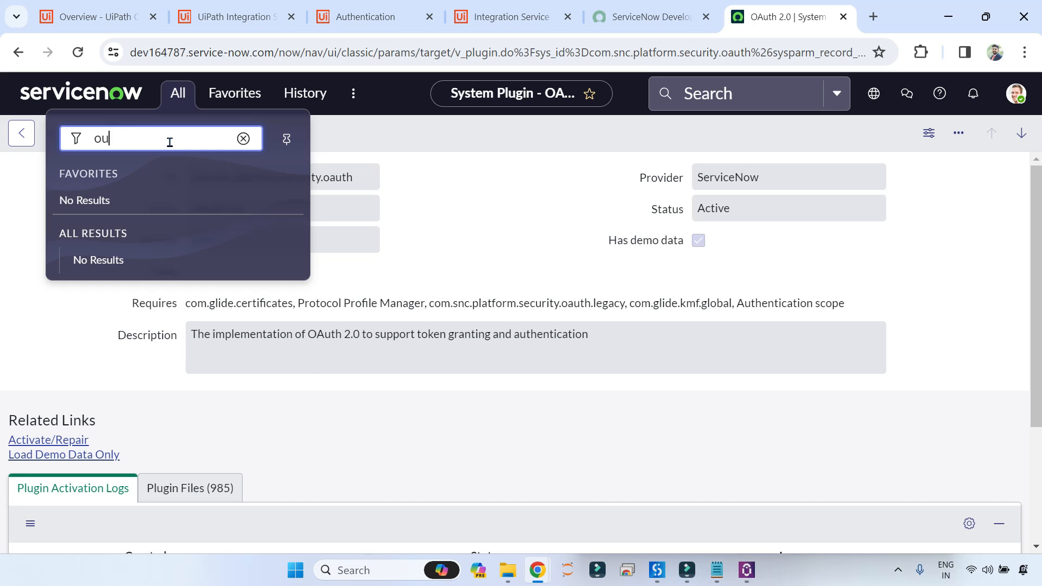
key("BackSpace")
type("auth")
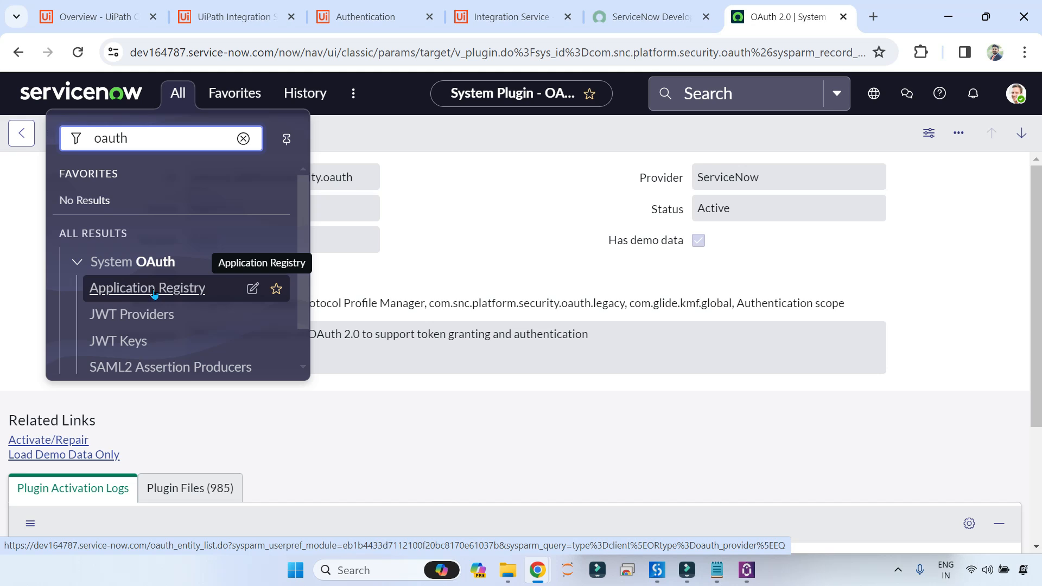
left_click(143, 289)
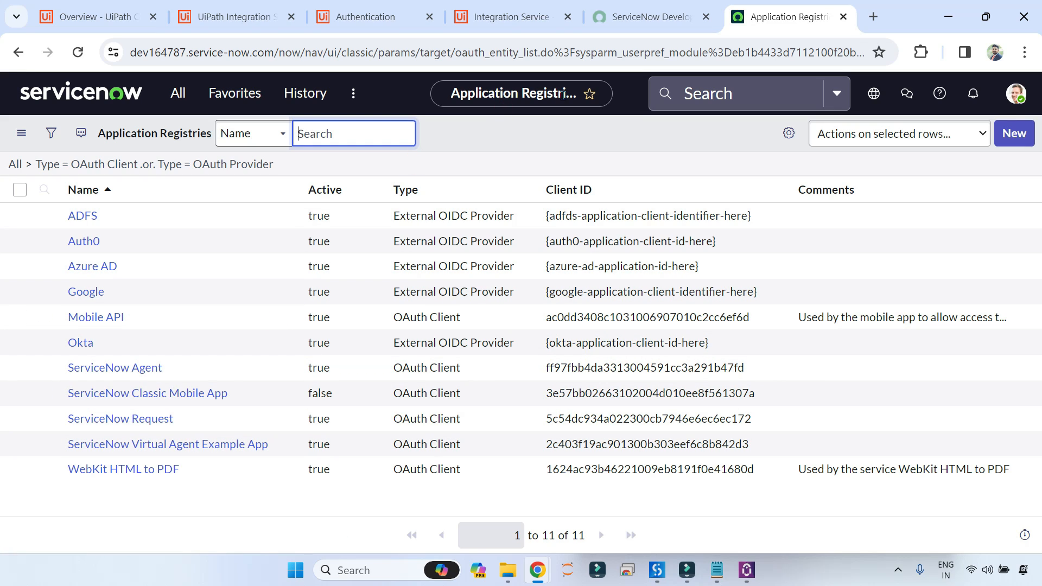
Start a new registry entry as an OAuth API endpoint for external clients.
left_click(1015, 135)
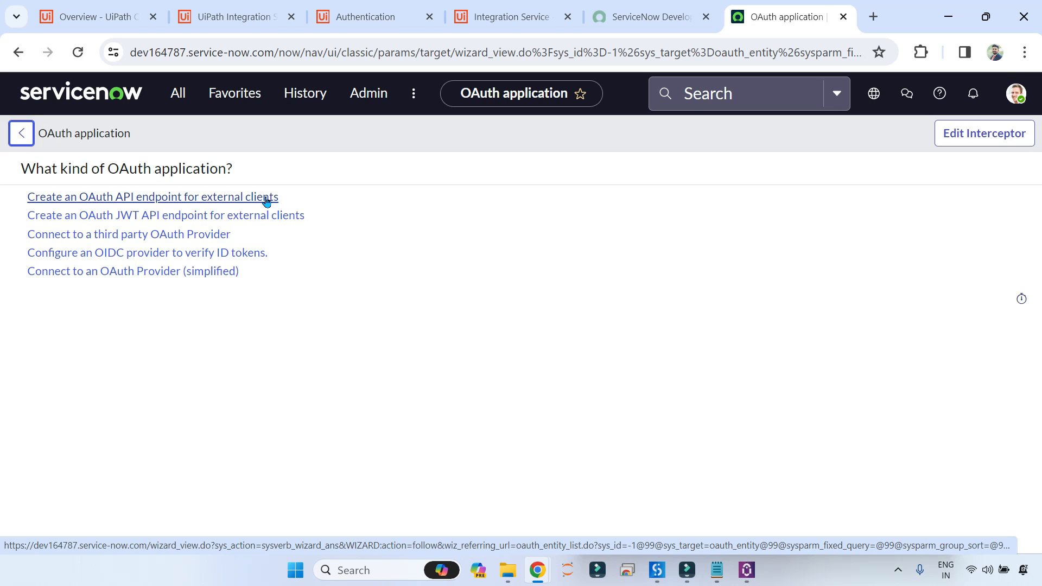
left_click(201, 197)
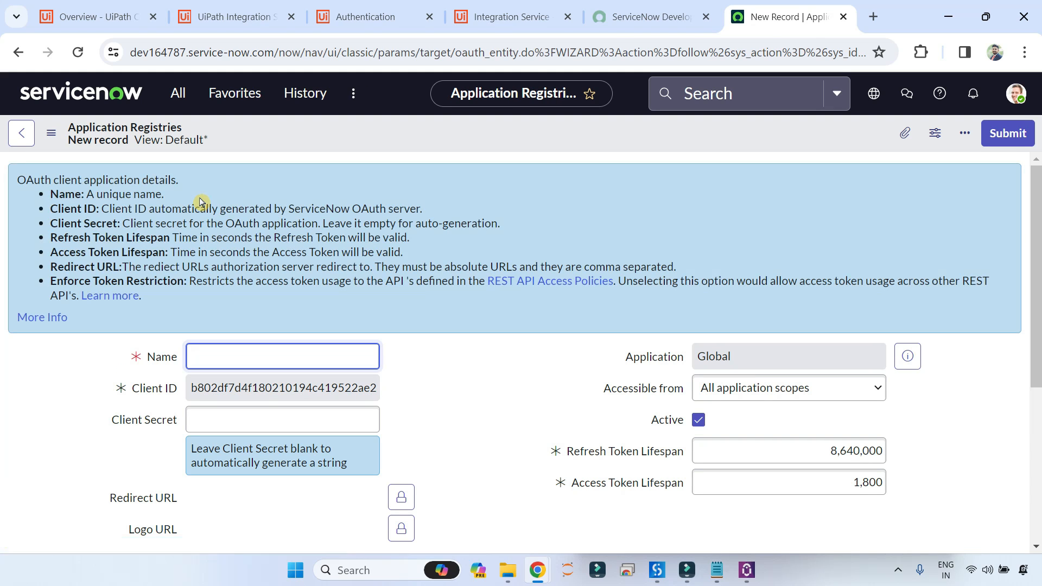
Enter 'UiPath Integration' as the new OAuth client's Name.
scroll(449, 311, "down", 3)
scroll(530, 234, "up", 3)
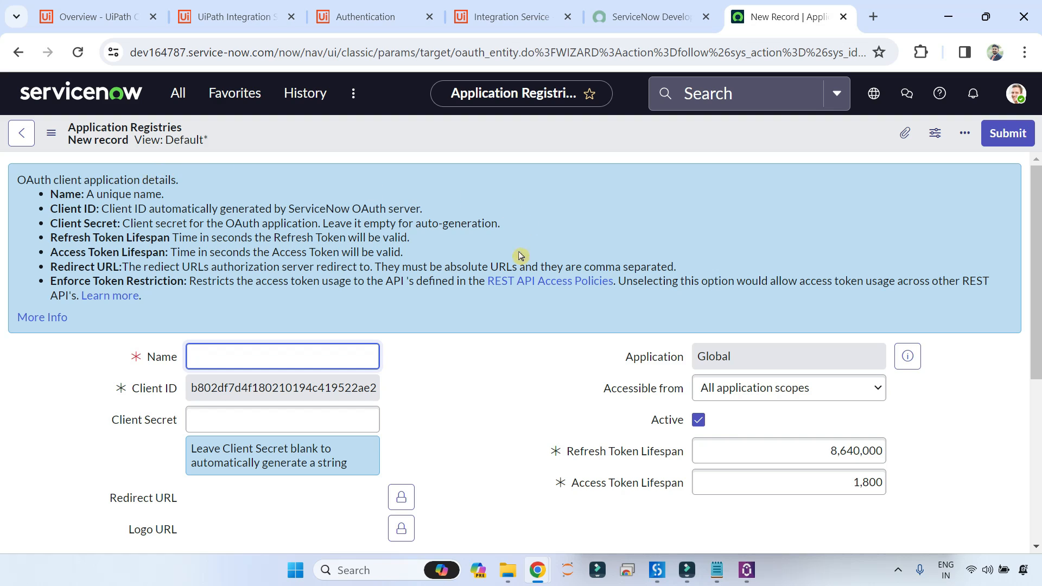
scroll(498, 295, "down", 3)
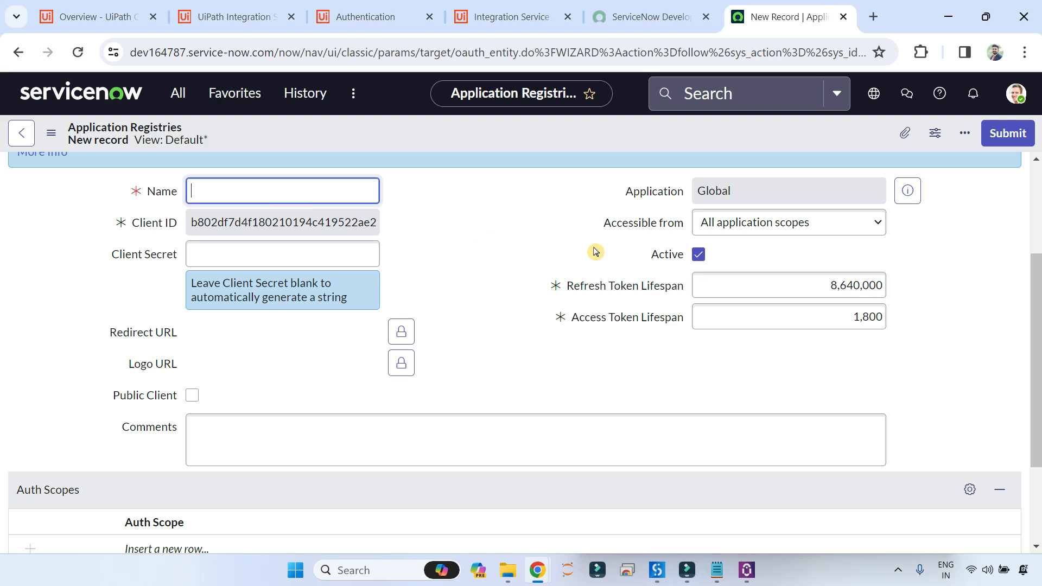
type("UiPath Integration")
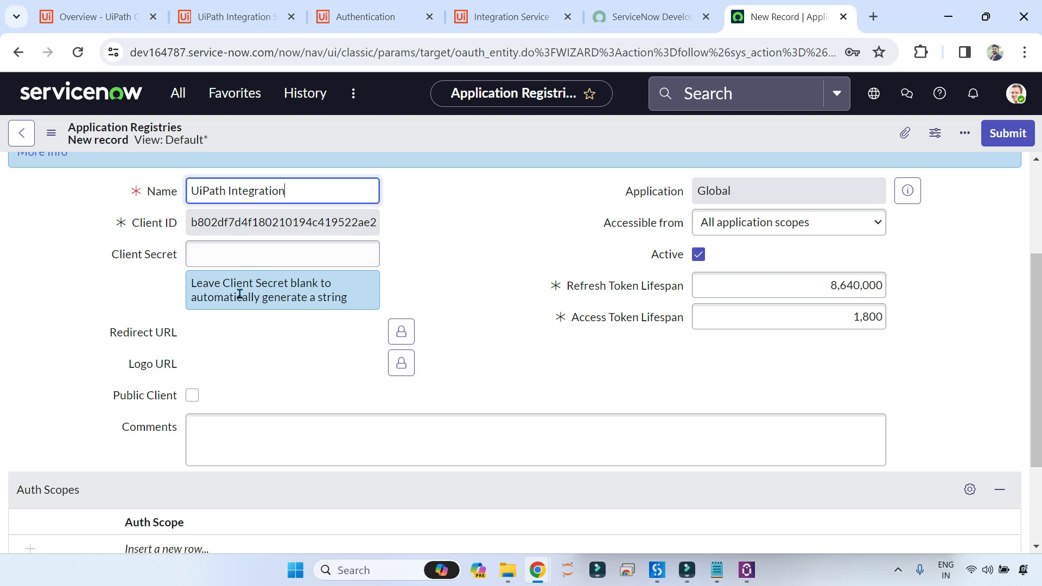
Unlock the Redirect URL field, then bring up the UiPath ServiceNow connector documentation.
scroll(442, 292, "down", 1)
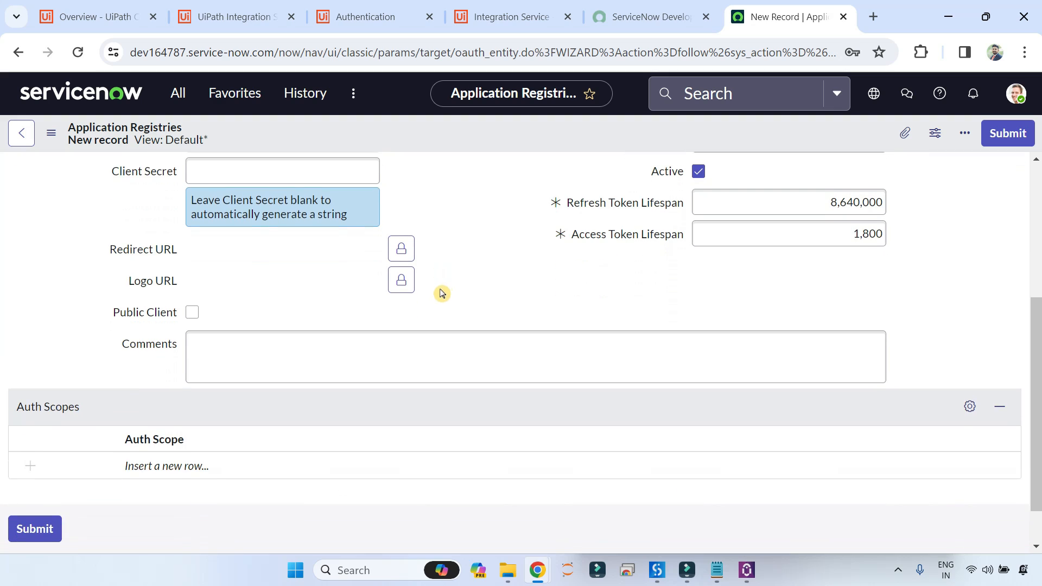
scroll(378, 318, "up", 1)
mouse_move(145, 337)
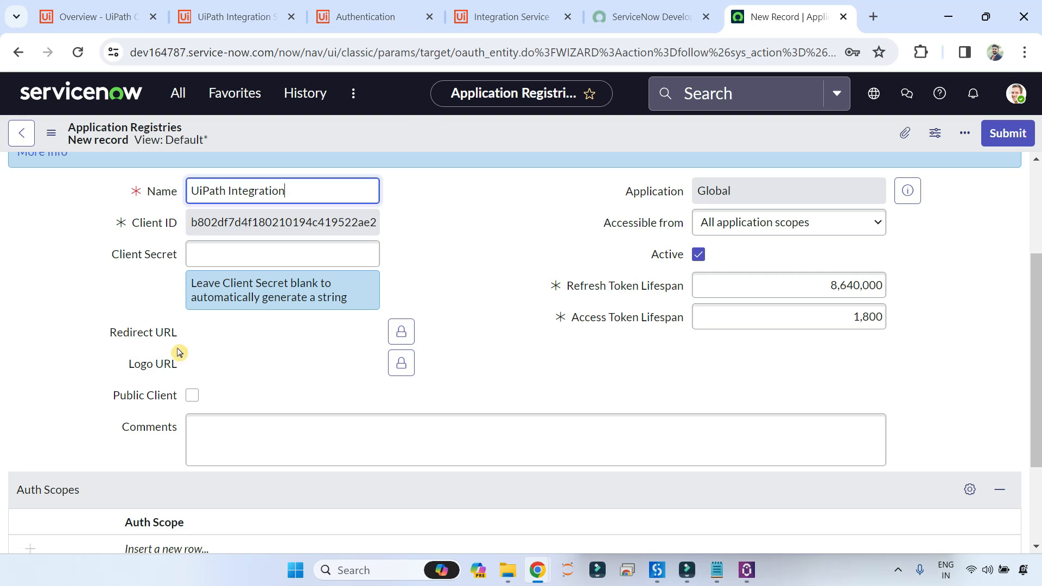
left_click(404, 336)
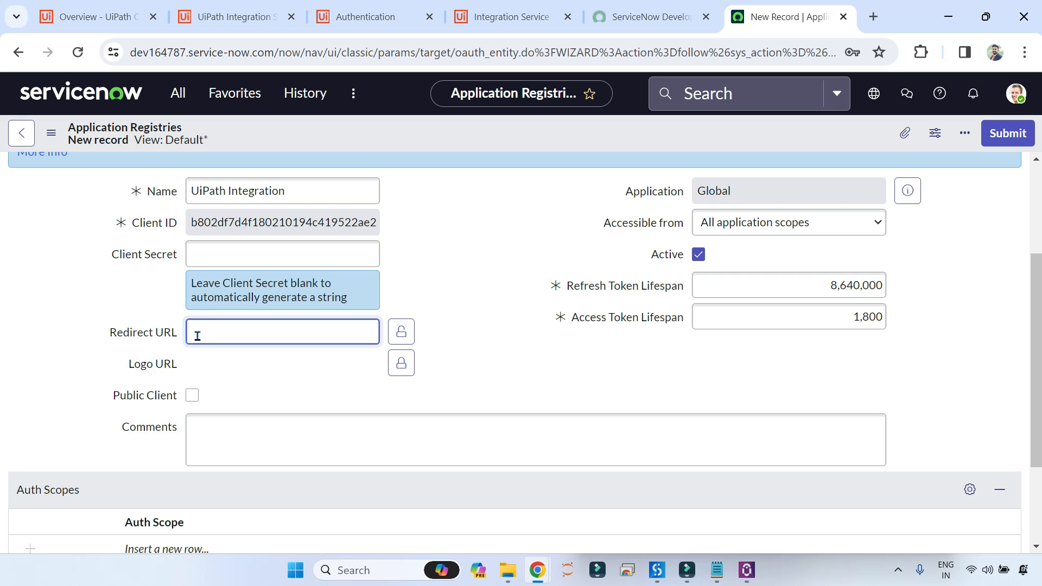
left_click(483, 18)
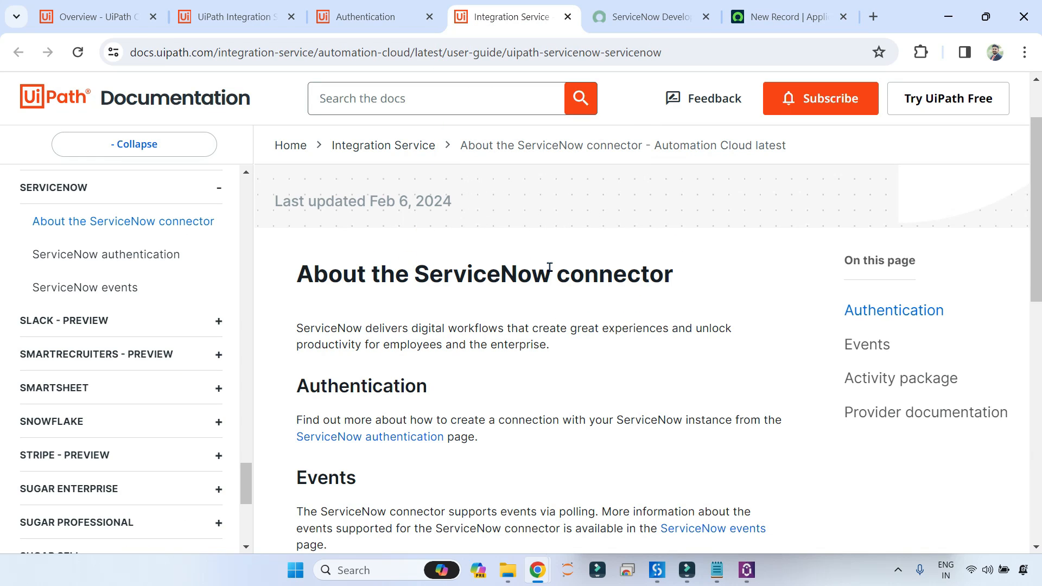
Open the ServiceNow authentication docs page and scroll down to step 8.
scroll(167, 291, "up", 1)
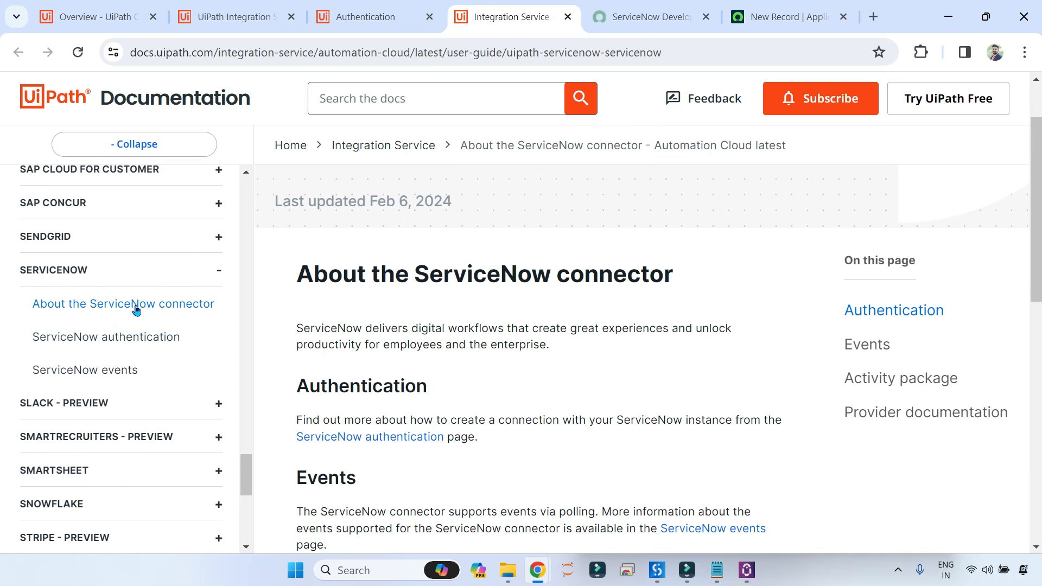
left_click(120, 342)
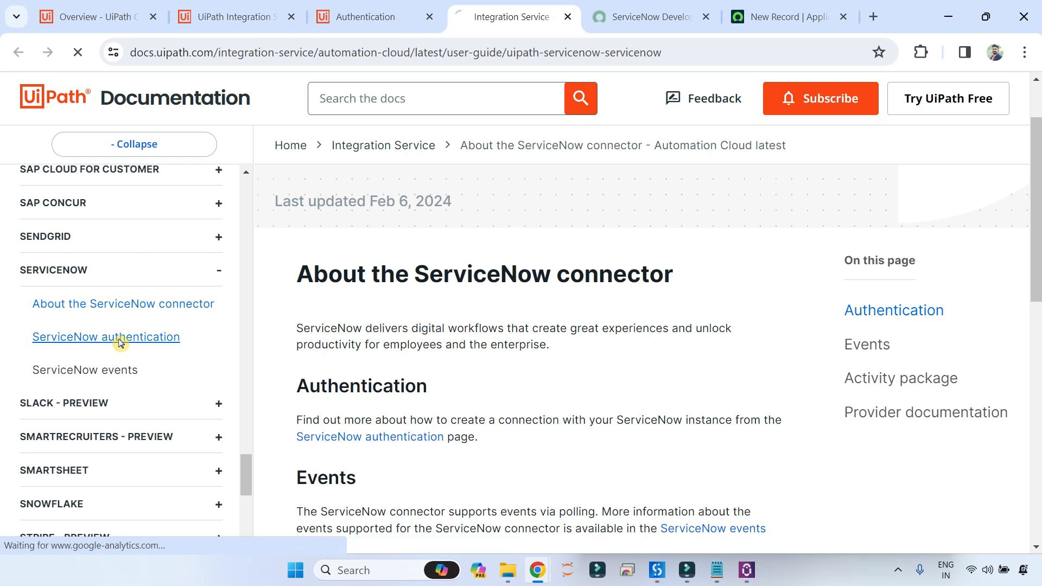
scroll(590, 312, "down", 10)
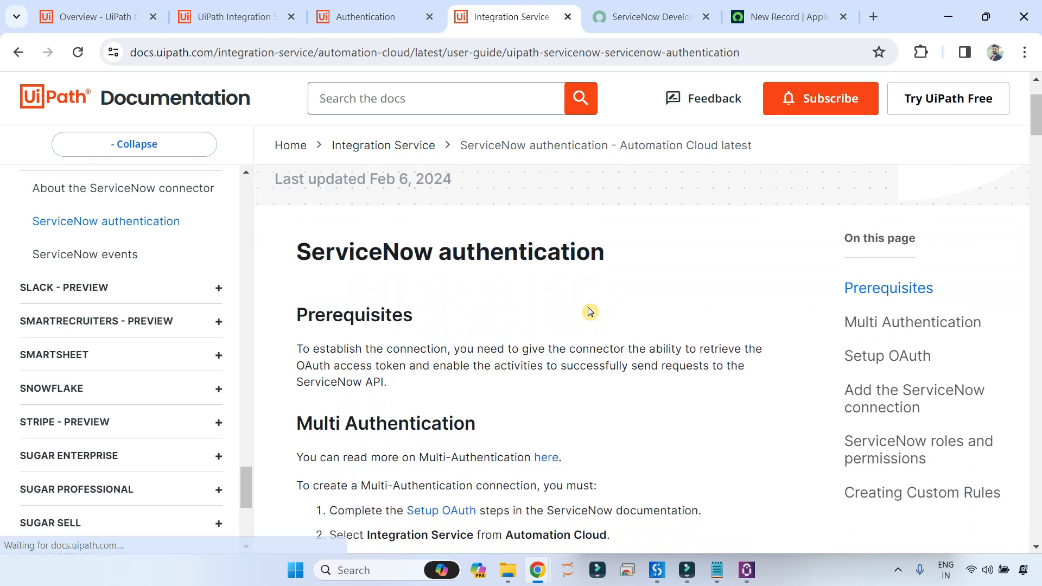
scroll(588, 308, "down", 15)
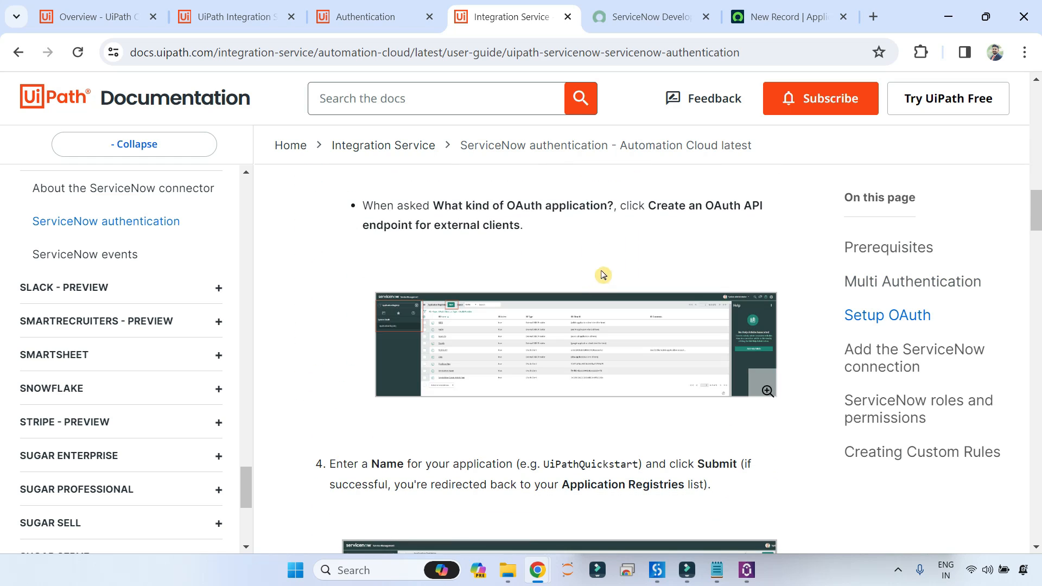
scroll(597, 262, "up", 6)
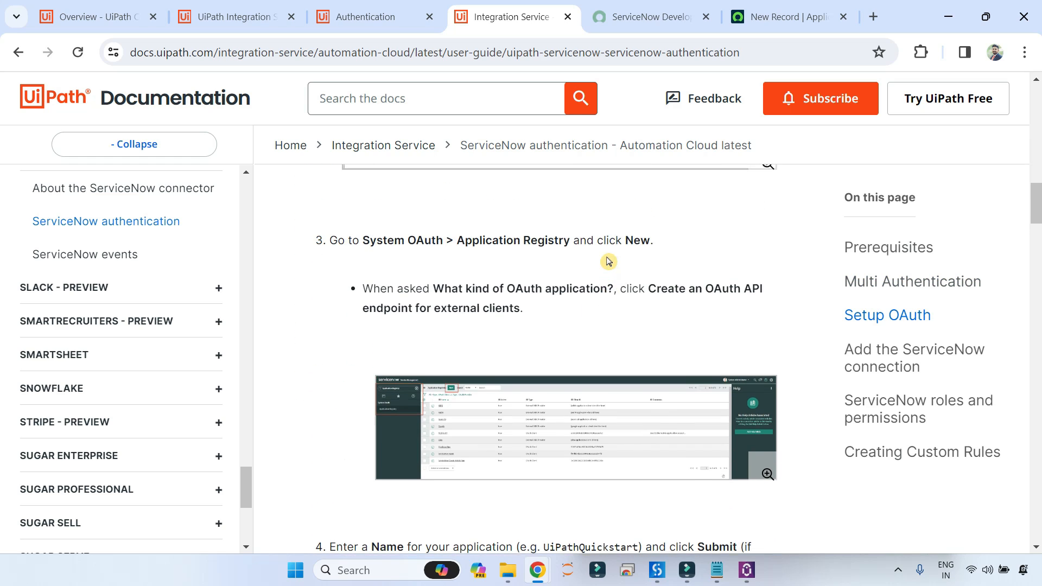
scroll(576, 263, "up", 3)
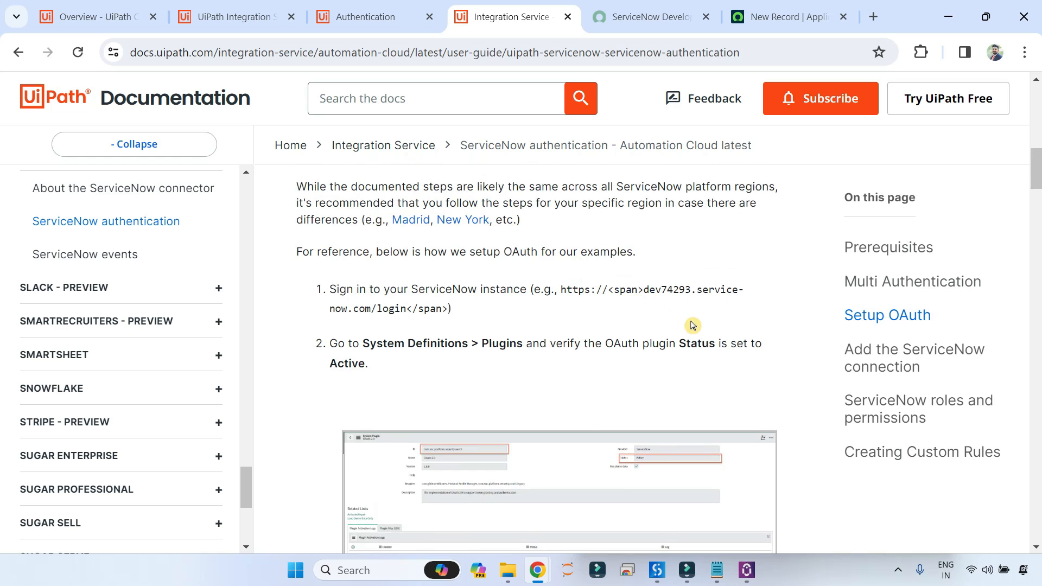
scroll(592, 358, "down", 1)
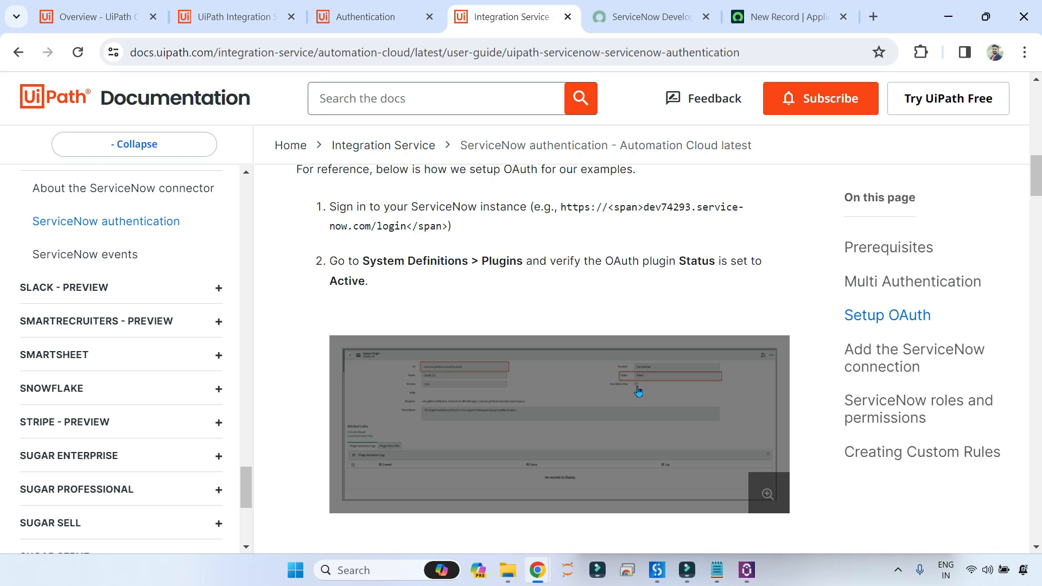
scroll(516, 314, "down", 5)
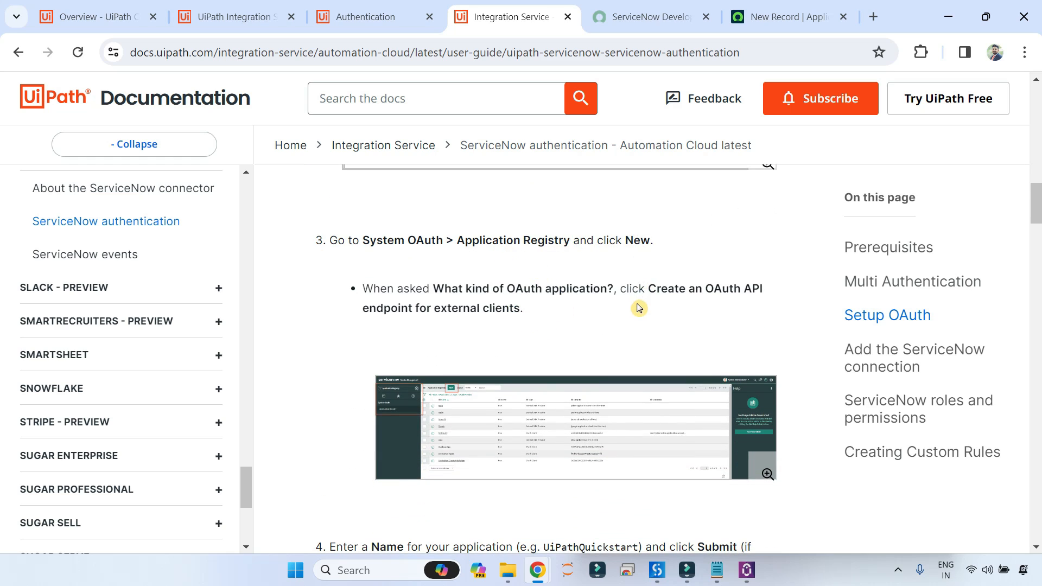
scroll(637, 304, "down", 5)
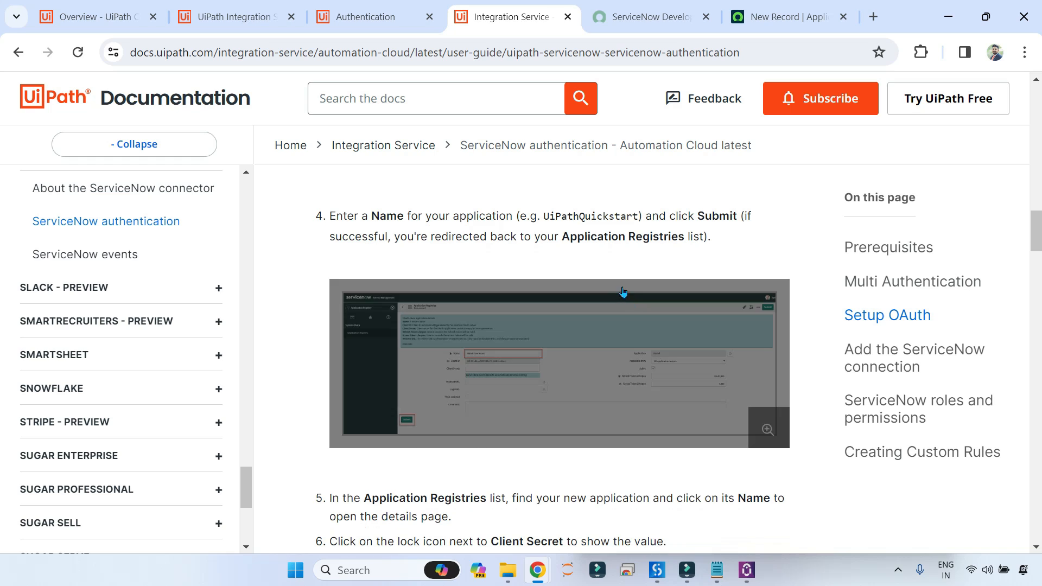
scroll(612, 261, "down", 4)
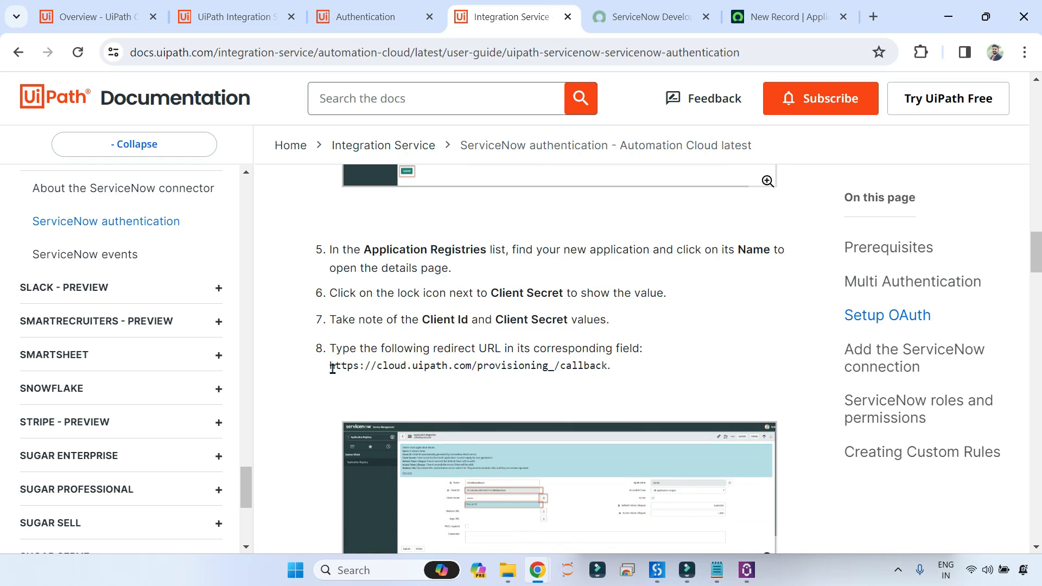
left_click_drag(333, 369, 611, 378)
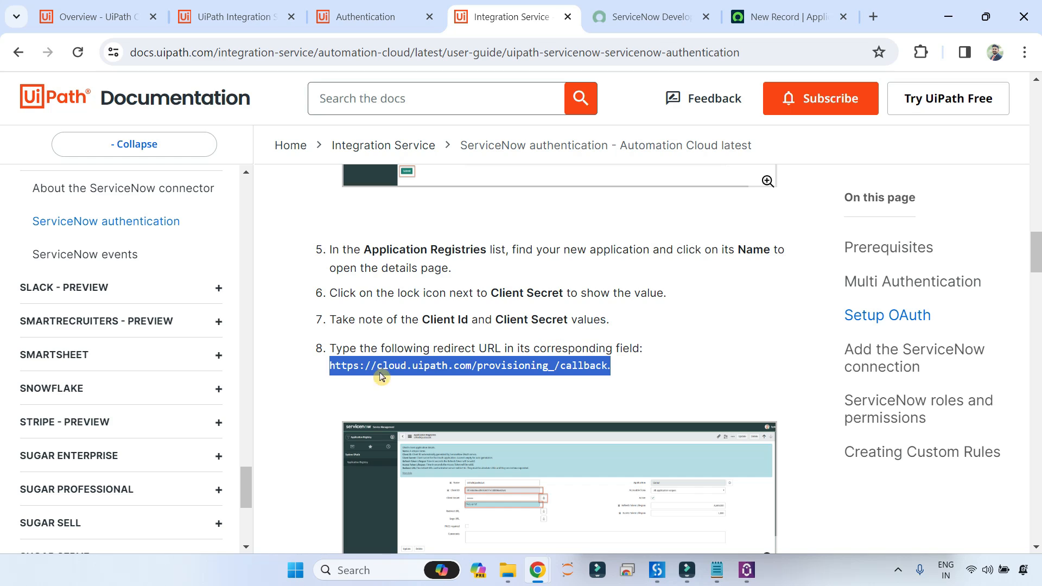
left_click(333, 379)
left_click_drag(330, 368, 630, 389)
left_click(630, 390)
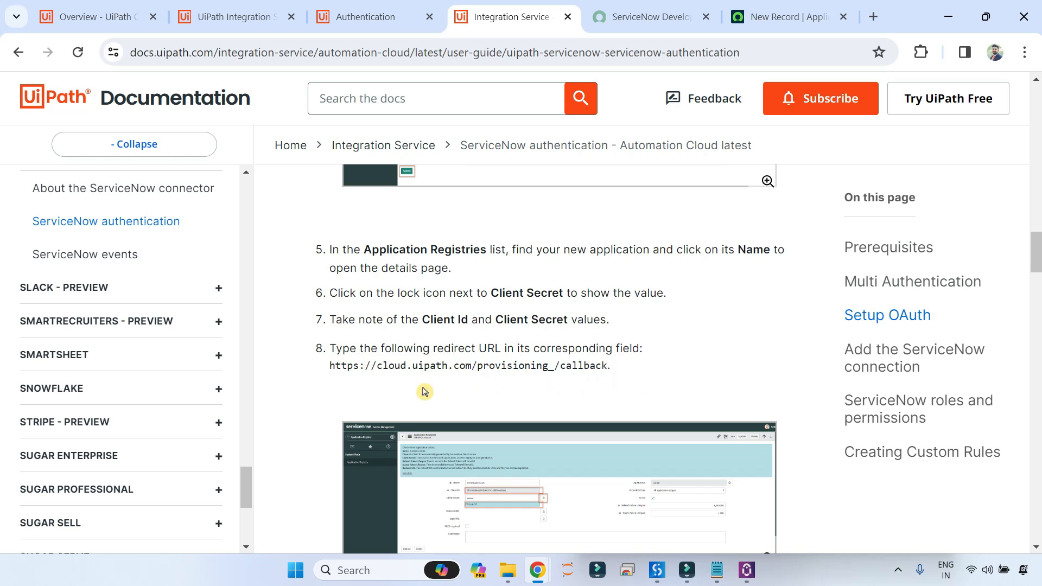
left_click_drag(329, 374, 610, 378)
key("ctrl+c")
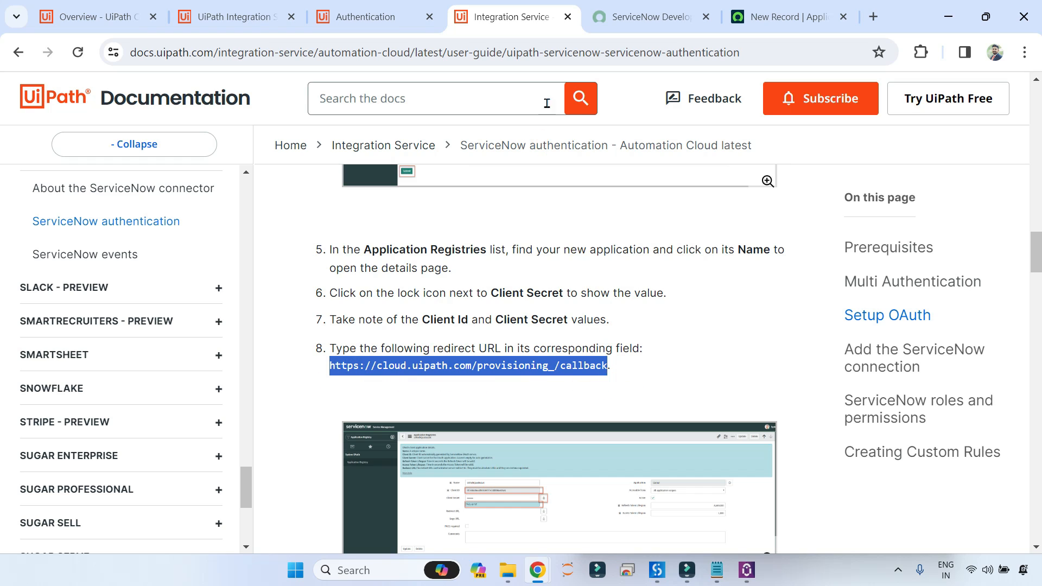
left_click(782, 18)
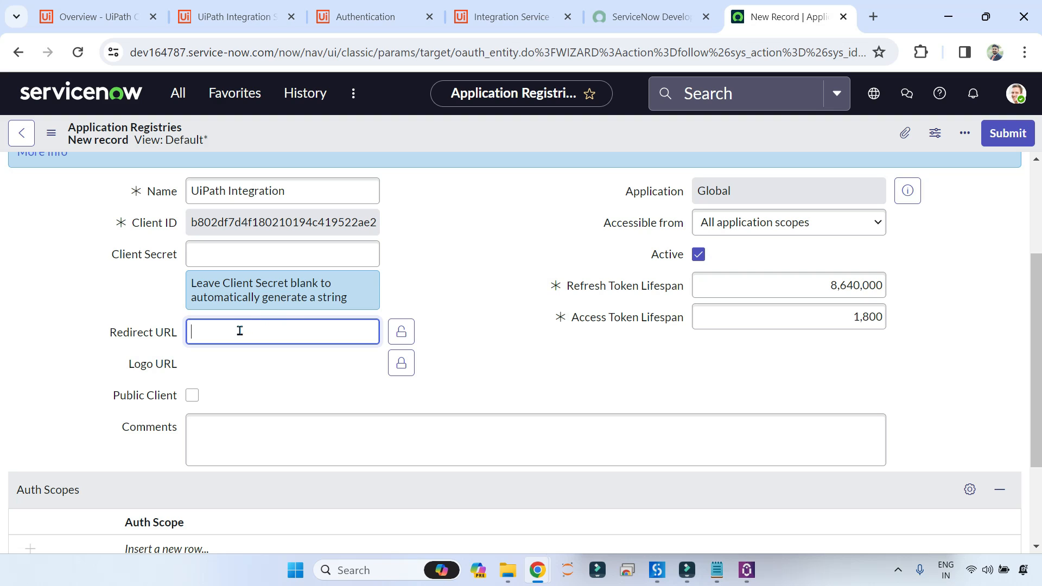
key("ctrl+v")
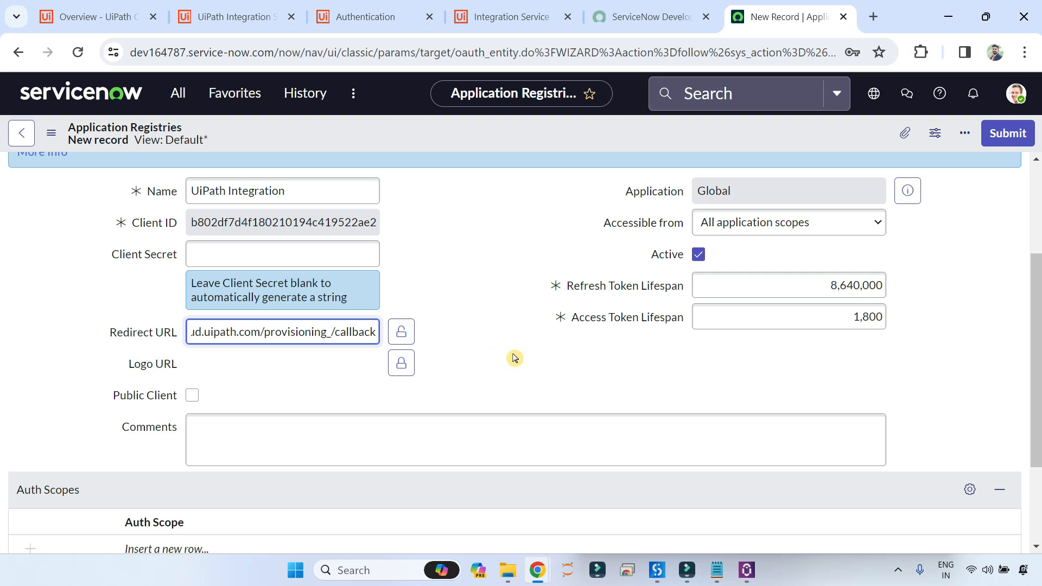
left_click(515, 367)
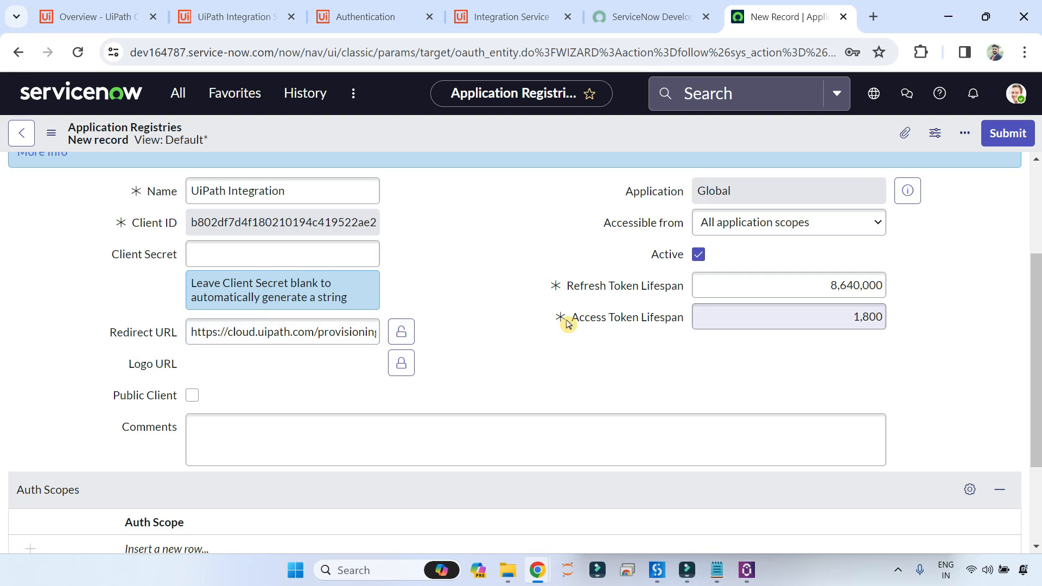
Submit the new UiPath Integration OAuth registration.
scroll(586, 369, "down", 1)
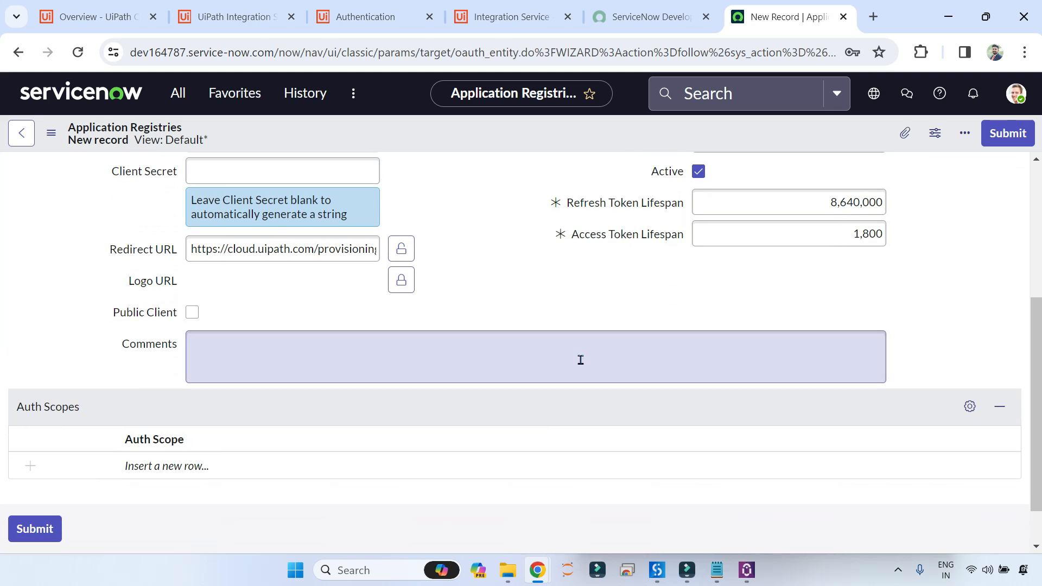
scroll(516, 304, "down", 1)
scroll(535, 295, "up", 3)
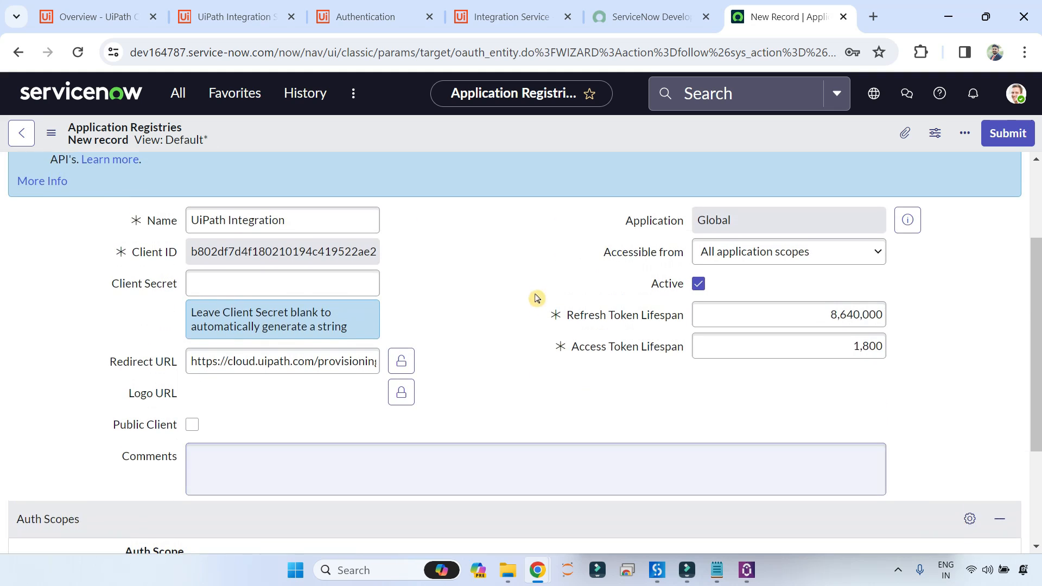
scroll(298, 375, "down", 3)
left_click(35, 476)
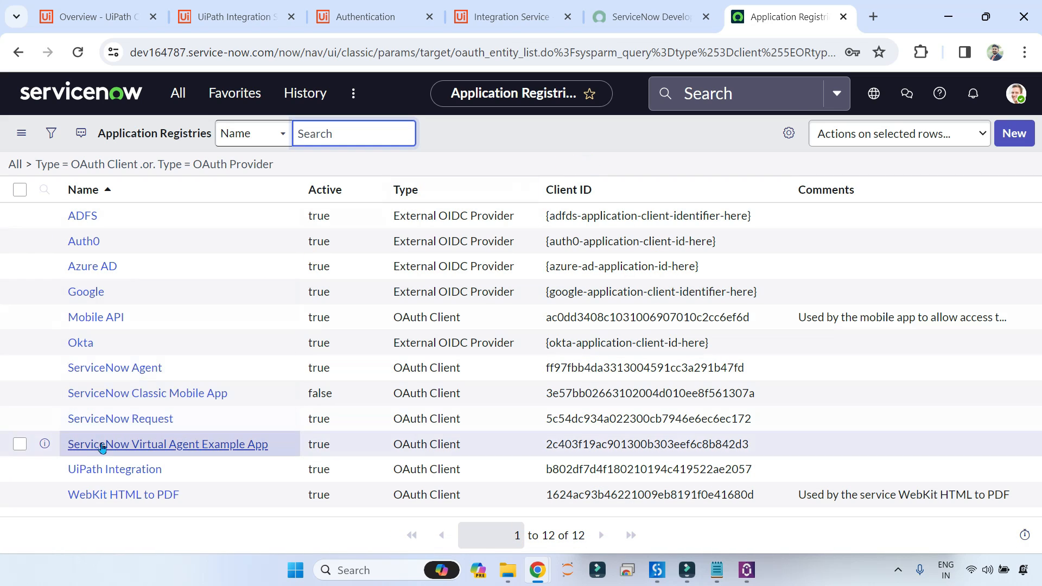
Reopen the UiPath Integration record and reveal its auto-generated Client Secret.
left_click(109, 470)
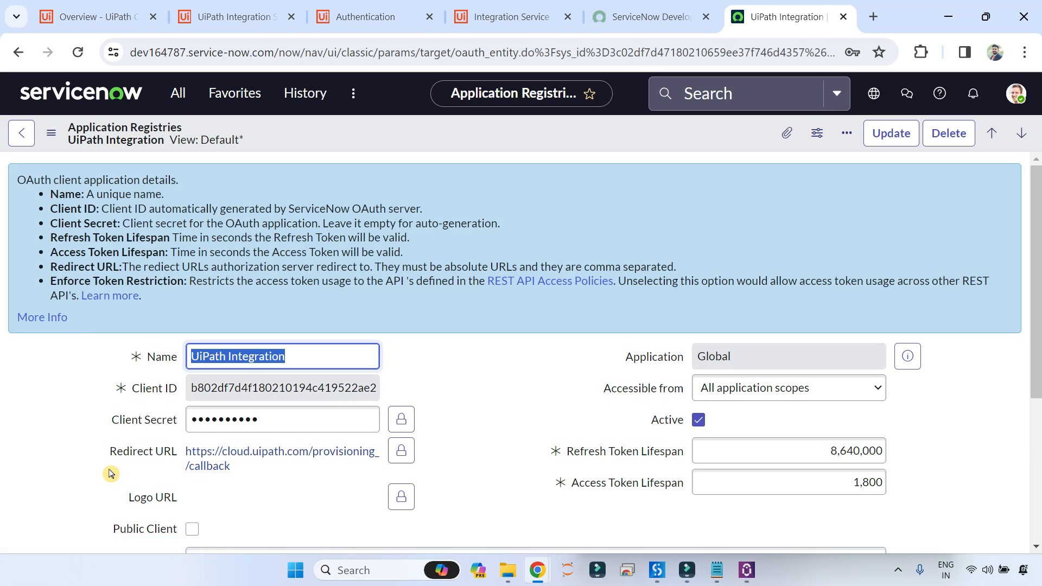
scroll(288, 407, "down", 1)
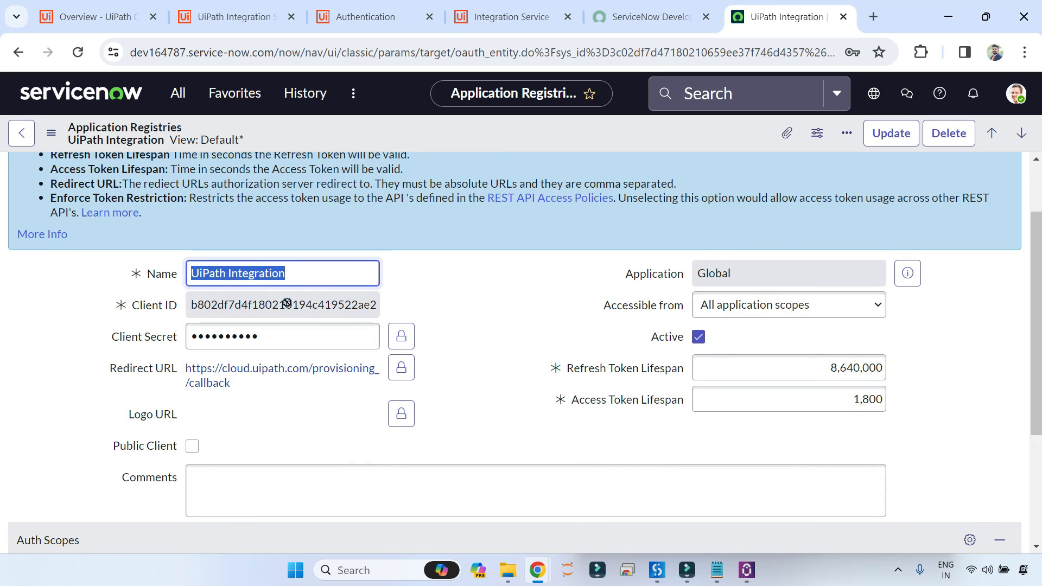
left_click(403, 337)
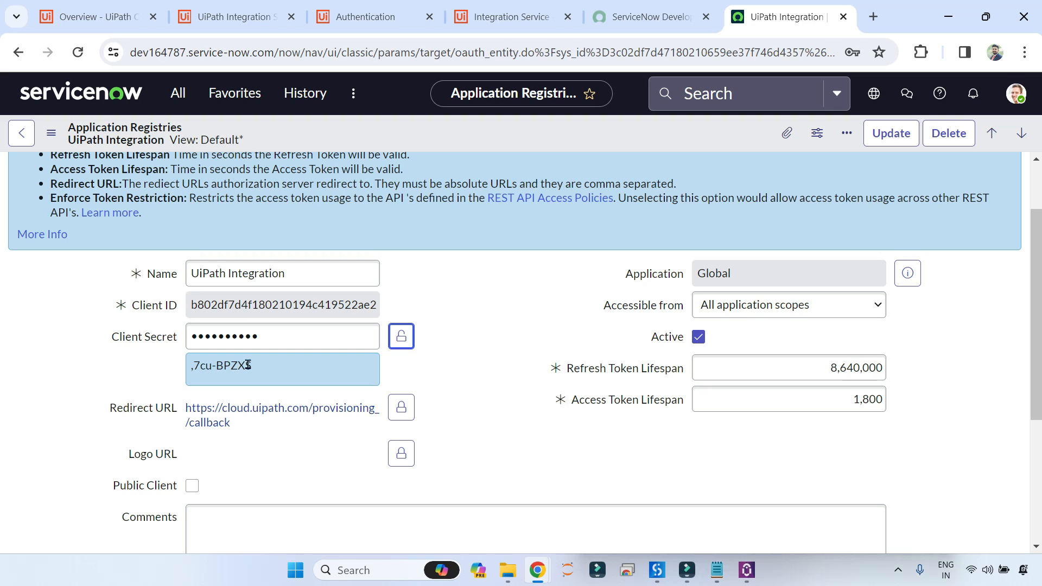
Go over the connection form's Client ID, Site URL and Client secret fields, then close it.
left_click(343, 18)
left_click(384, 302)
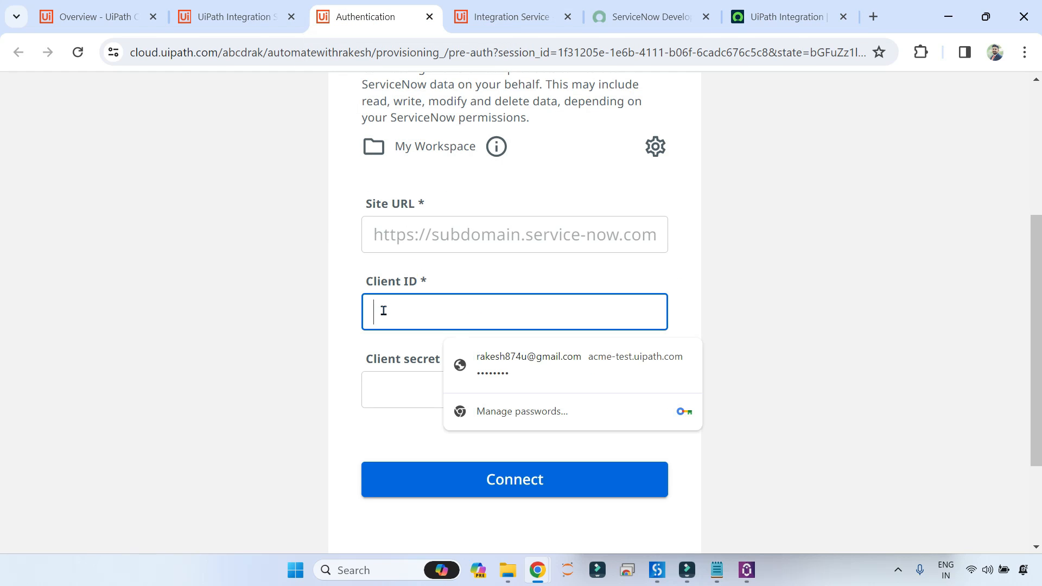
left_click(410, 227)
left_click(391, 380)
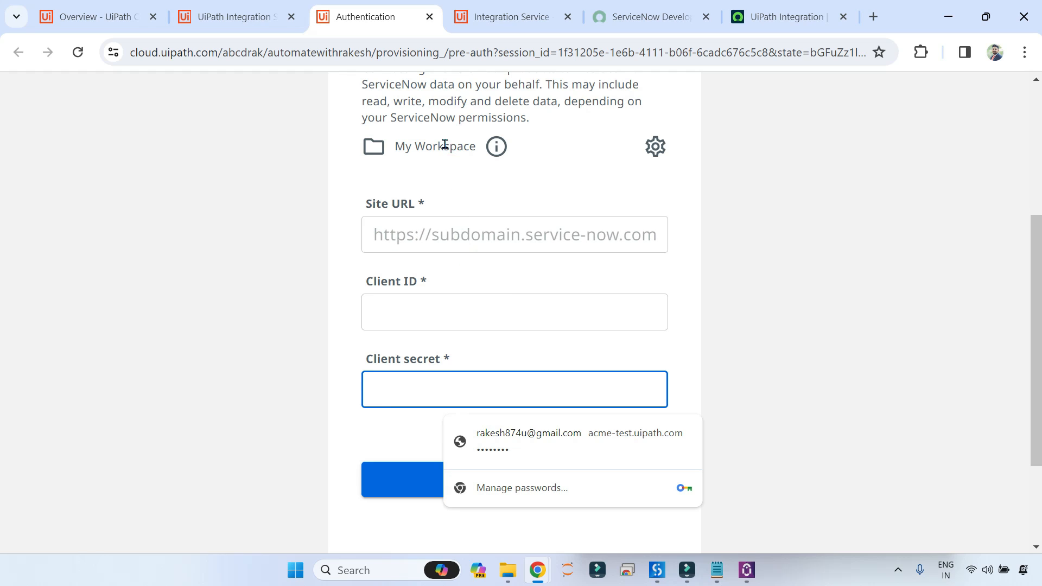
left_click(429, 17)
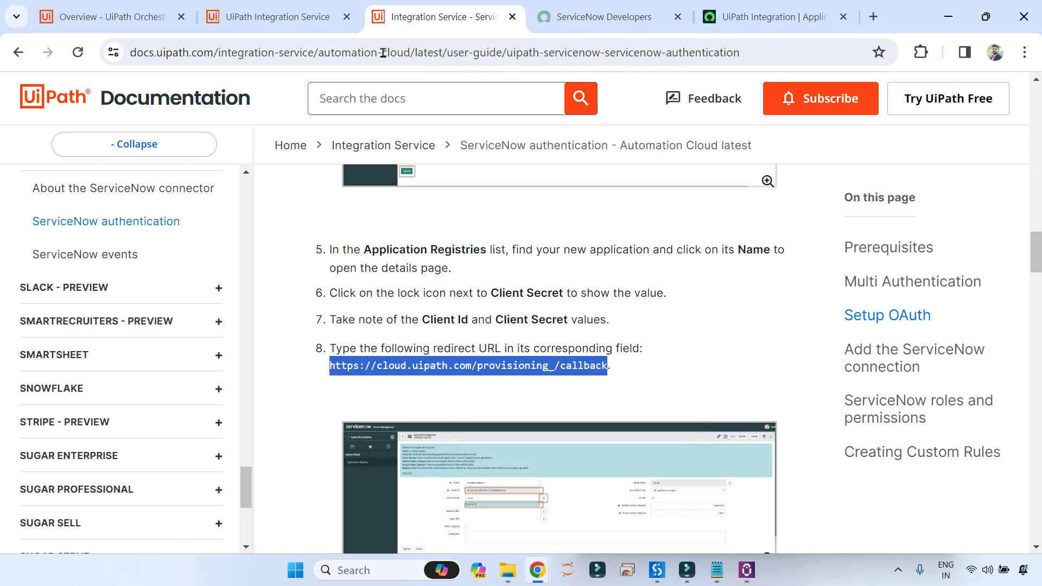
Search IT Department Projects connectors for 'servicenow' and open the ServiceNow connector.
left_click(288, 22)
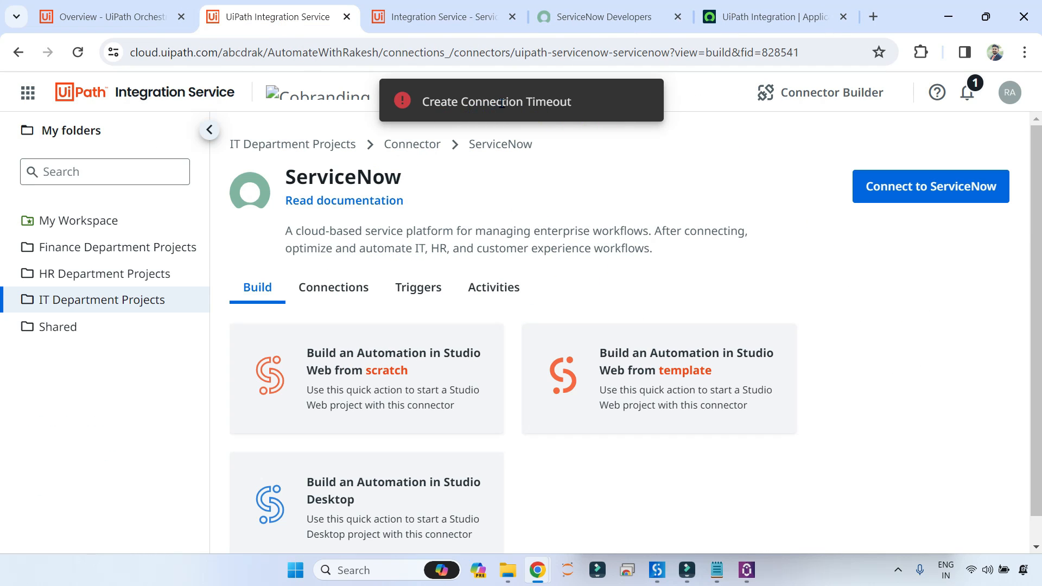
left_click(408, 146)
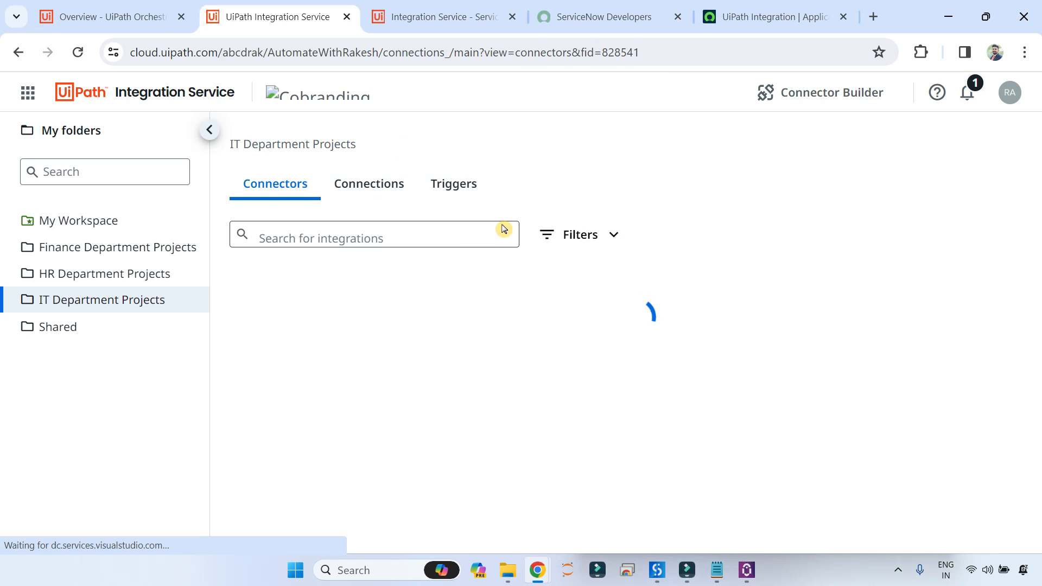
left_click(320, 237)
type("servicenow")
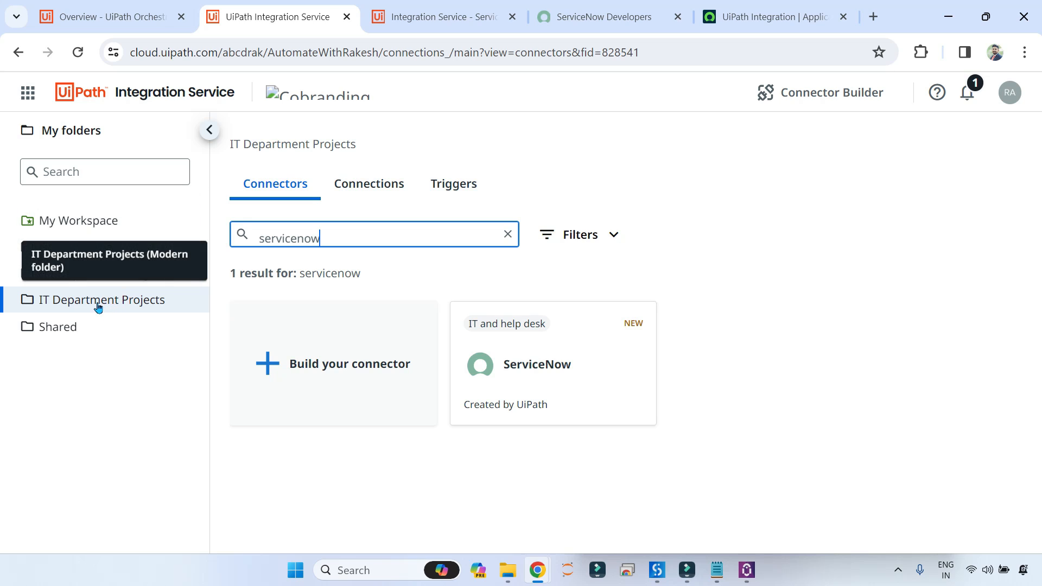
left_click(513, 364)
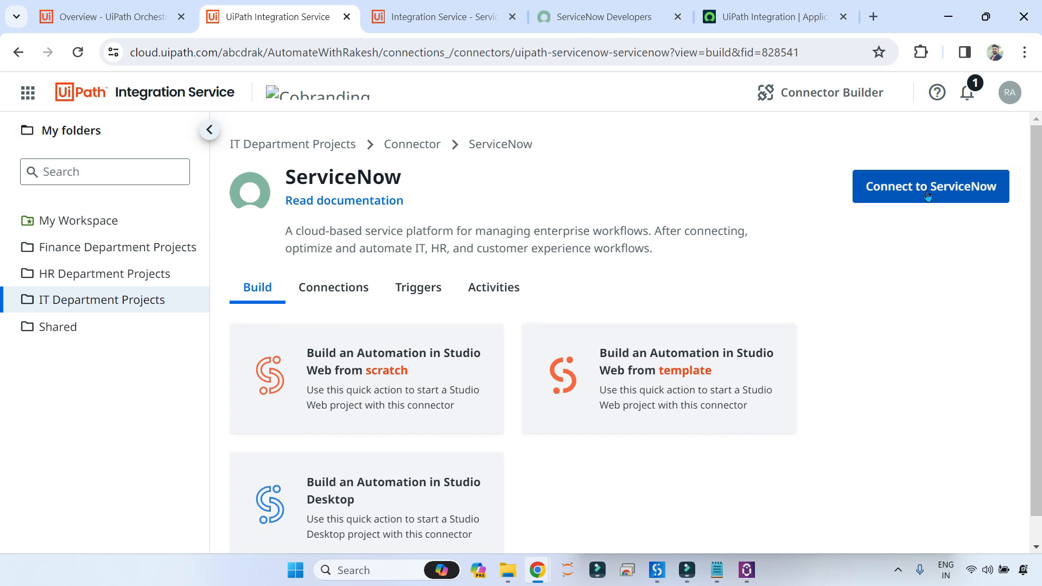
Start a ServiceNow connection and paste the instance's base URL as the Site URL.
left_click(930, 190)
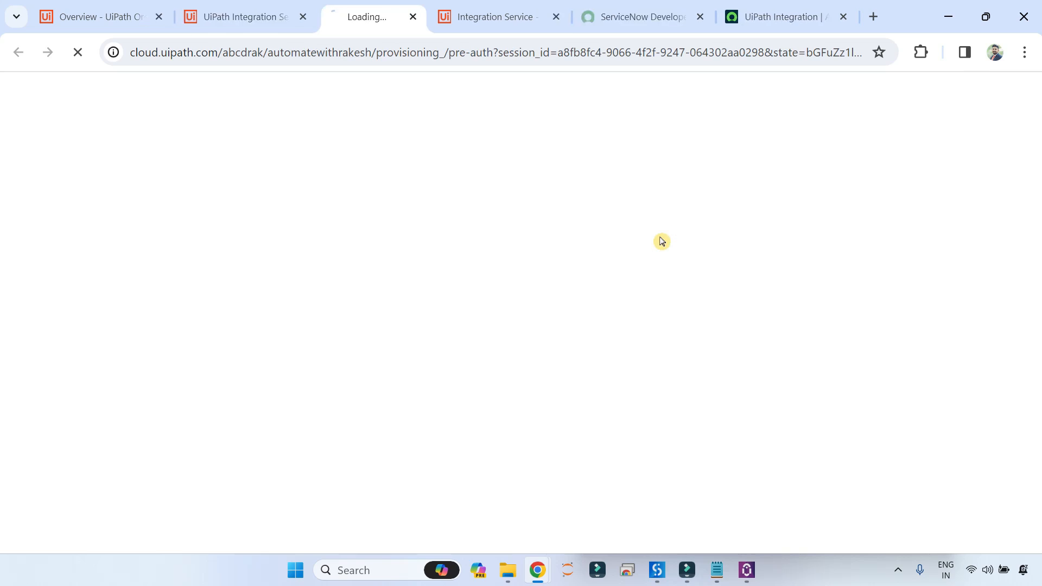
scroll(510, 345, "down", 5)
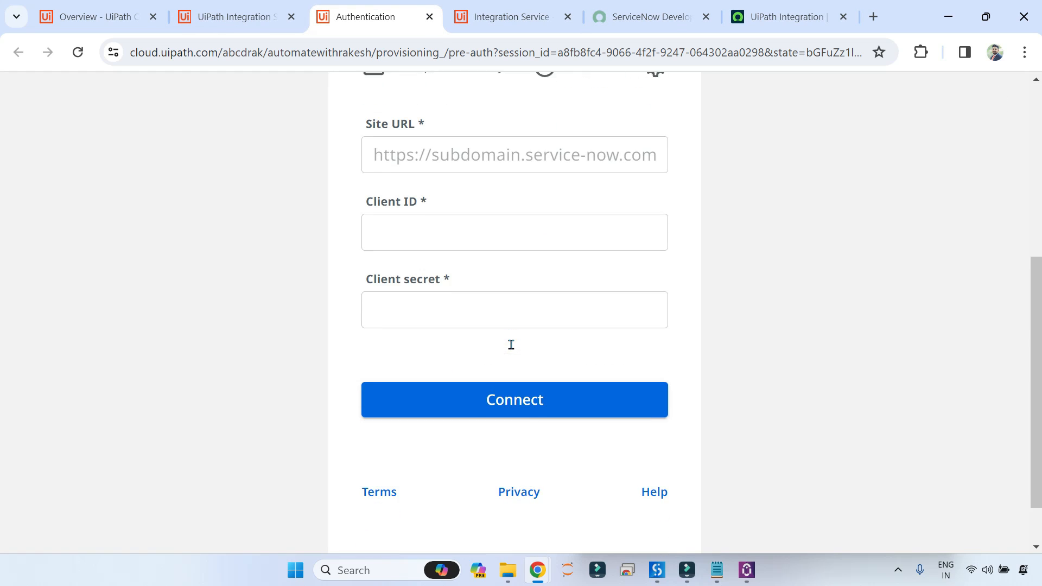
left_click(423, 159)
scroll(423, 174, "up", 2)
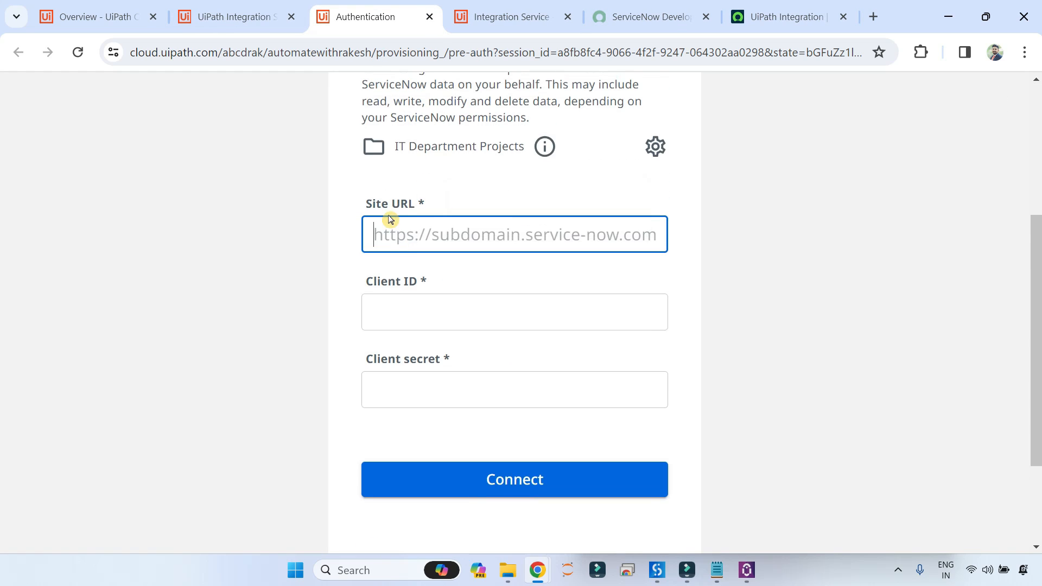
scroll(434, 237, "up", 4)
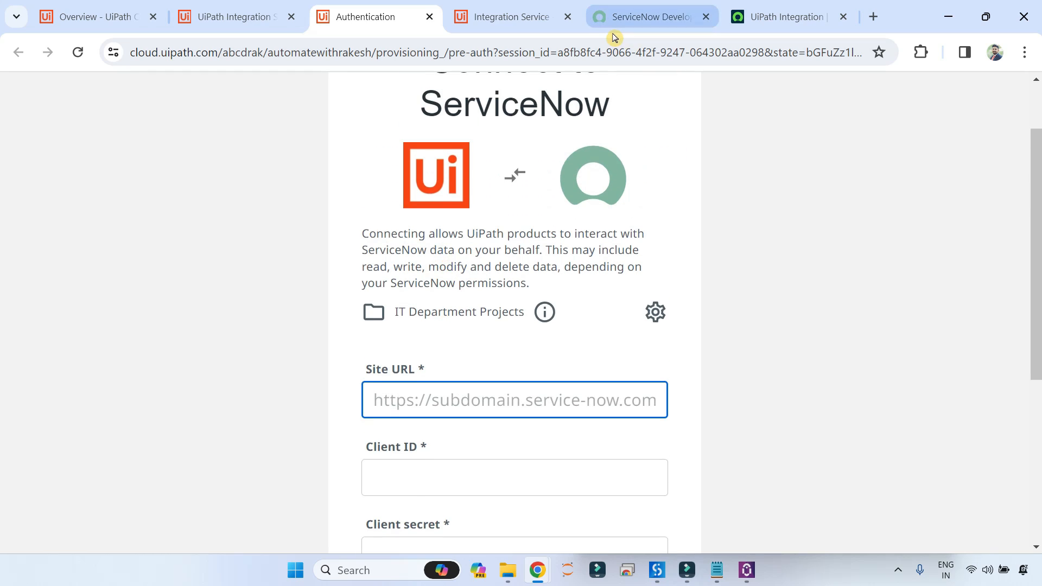
left_click(787, 16)
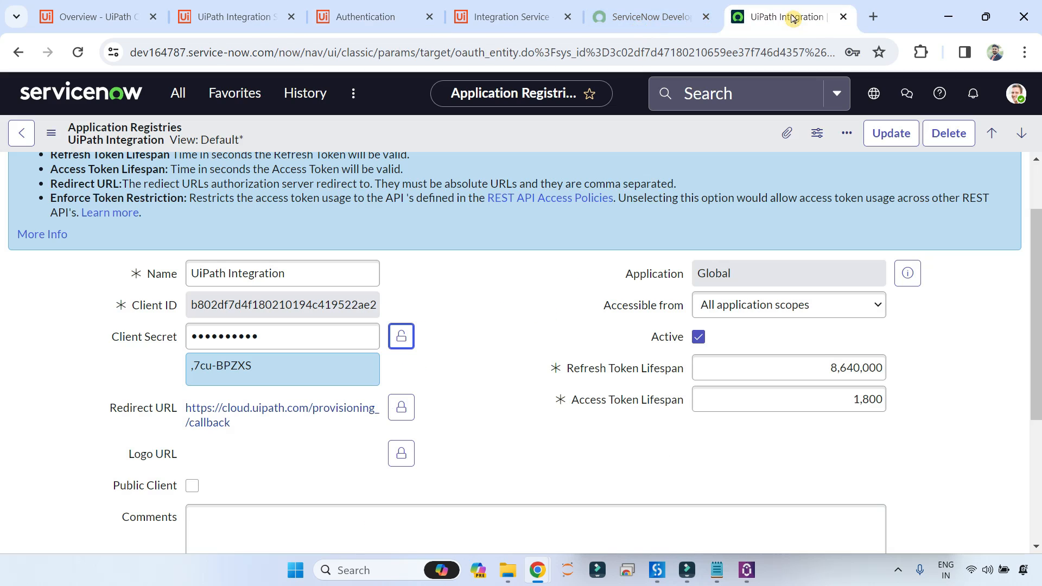
left_click(178, 55)
left_click(275, 51)
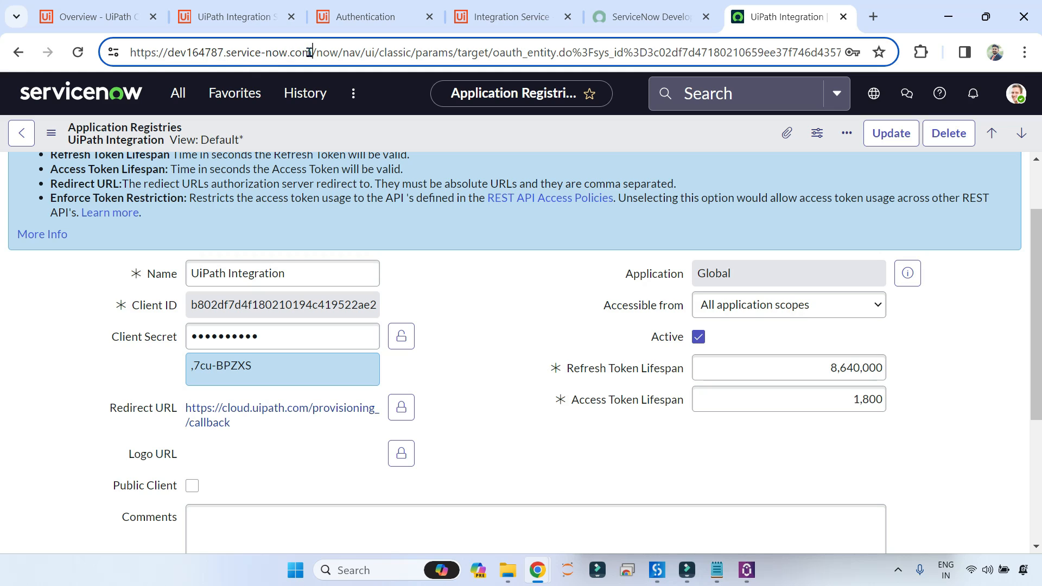
left_click_drag(318, 52, 113, 53)
key("ctrl+c")
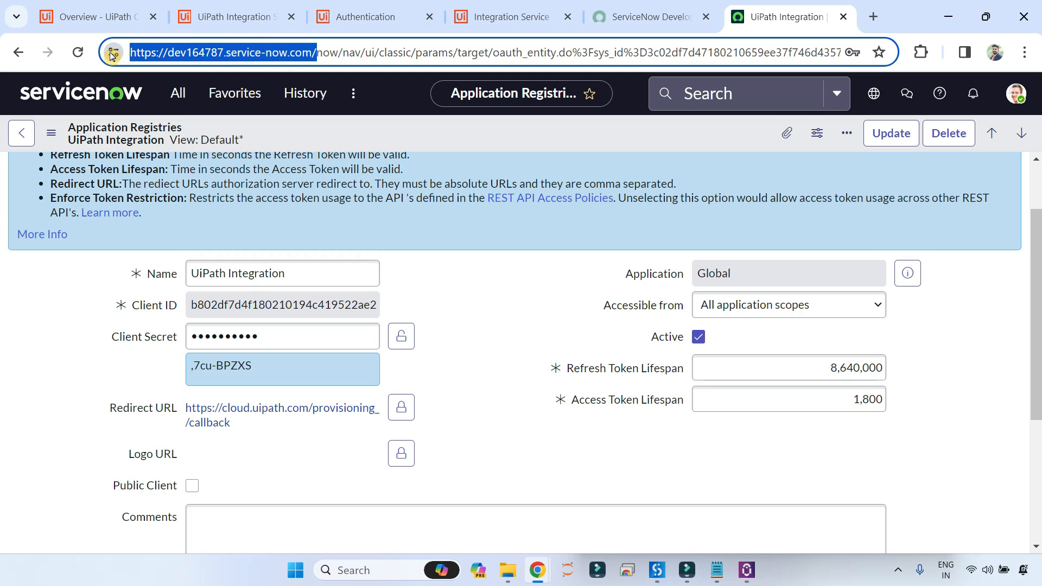
left_click(387, 20)
left_click(392, 393)
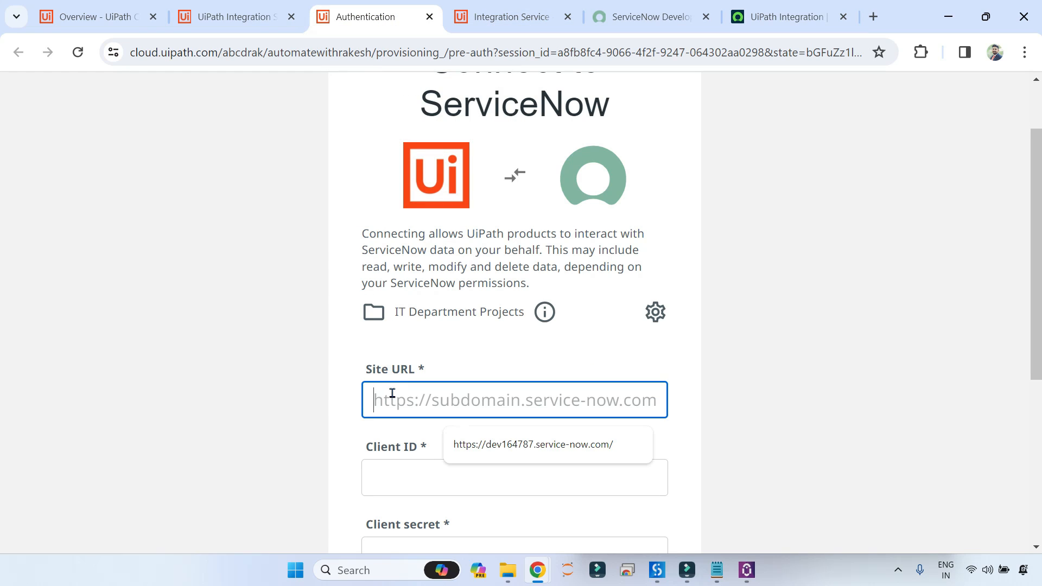
key("ctrl+v")
Copy the registered app's Client ID from the registry record into the Client ID field.
left_click(429, 476)
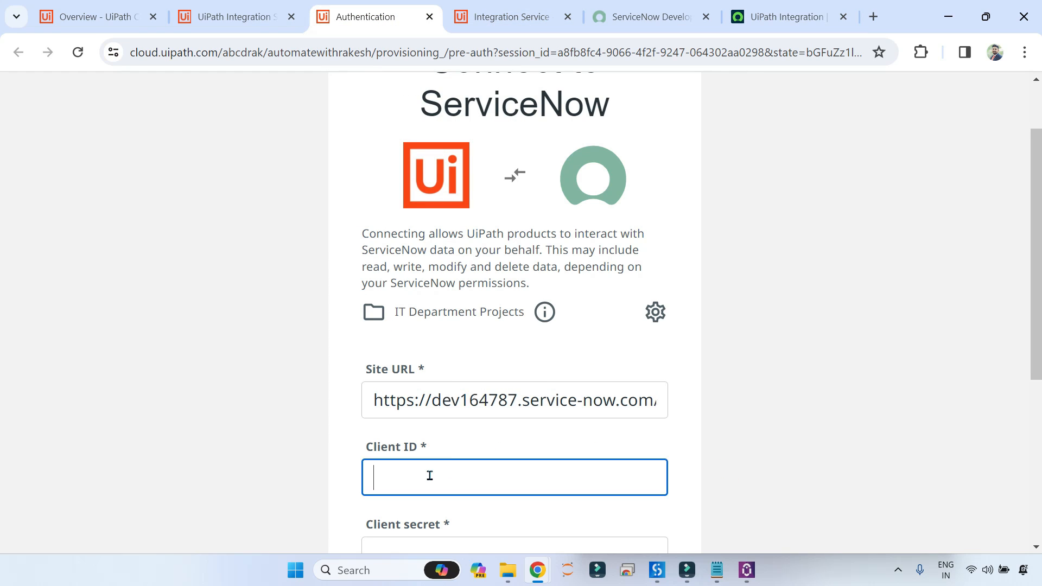
left_click(771, 17)
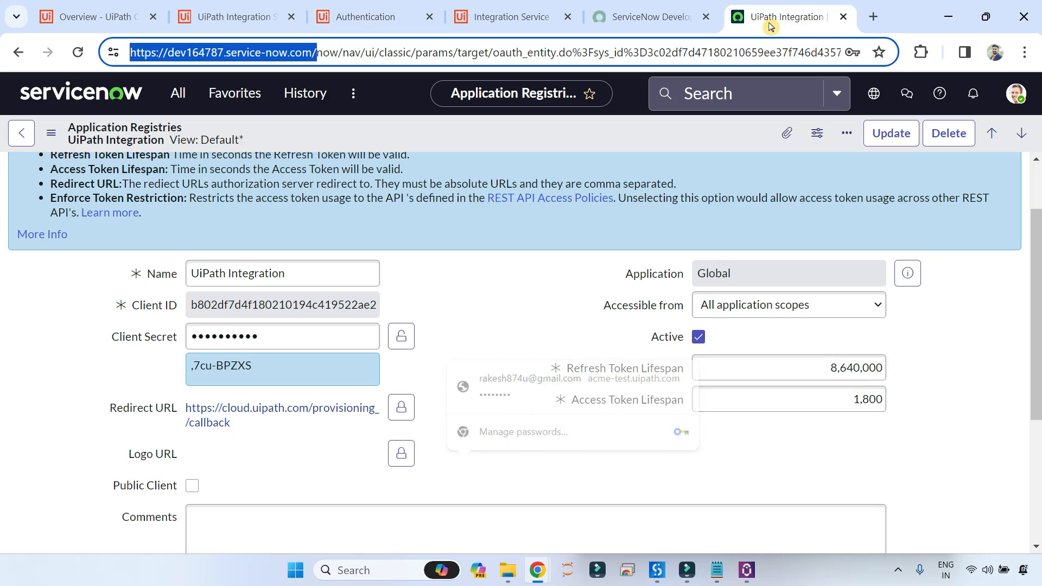
double_click(279, 305)
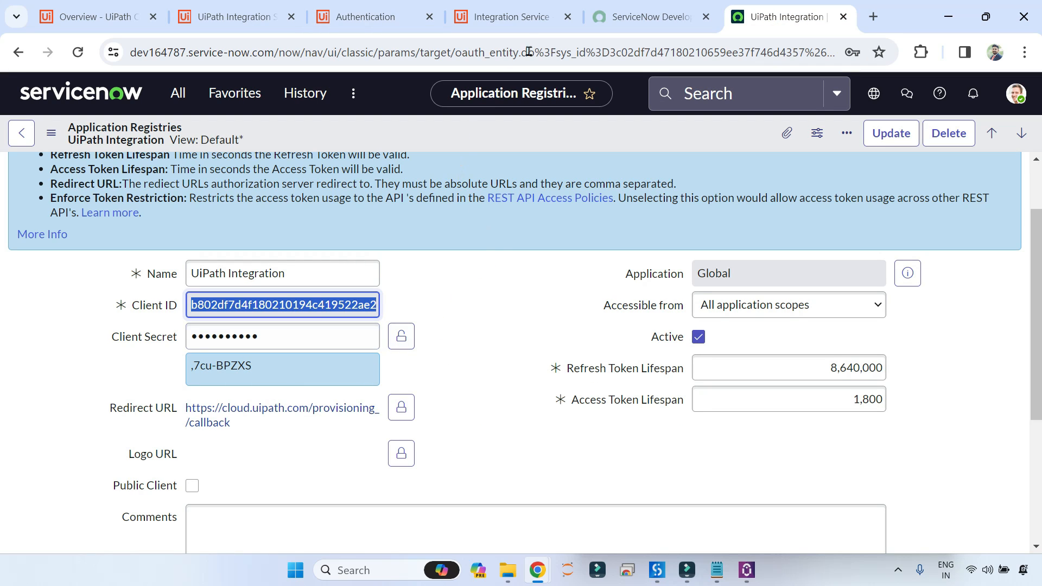
left_click(365, 17)
left_click(391, 475)
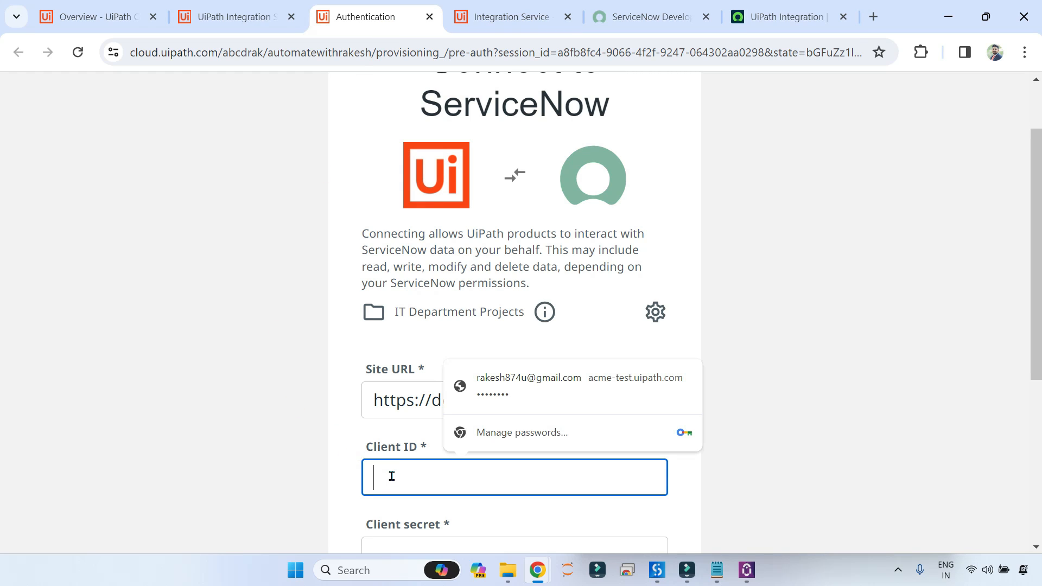
key("ctrl+v")
Copy the revealed client secret from the registry record into the Client secret field.
scroll(472, 434, "down", 3)
left_click(416, 387)
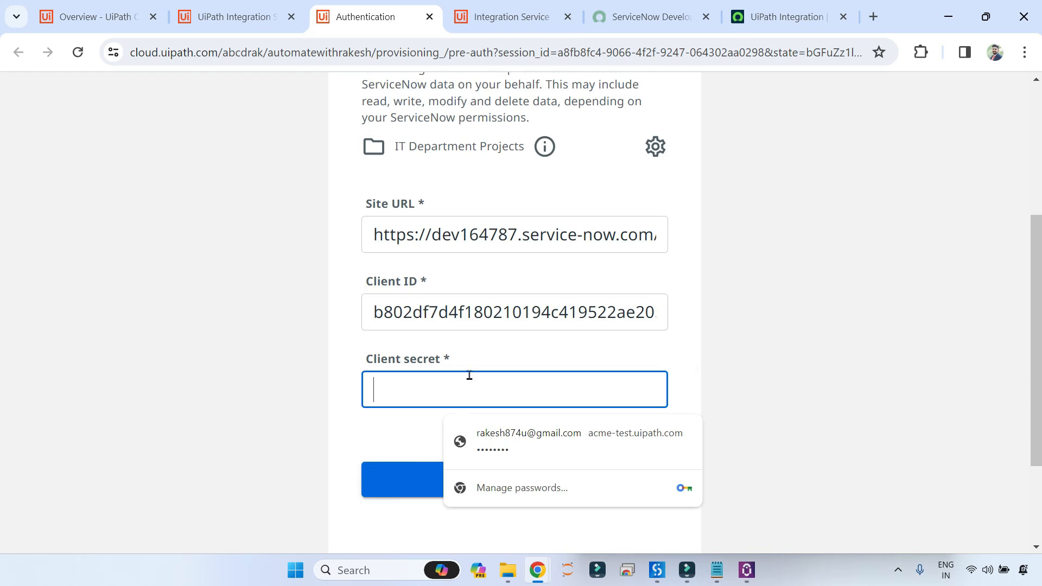
left_click(793, 18)
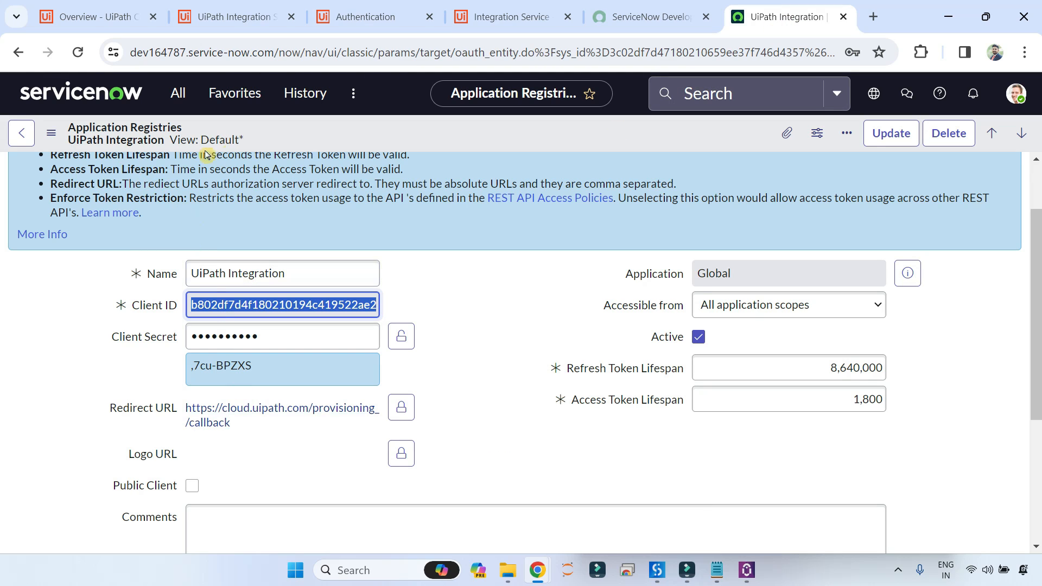
left_click_drag(251, 367, 182, 380)
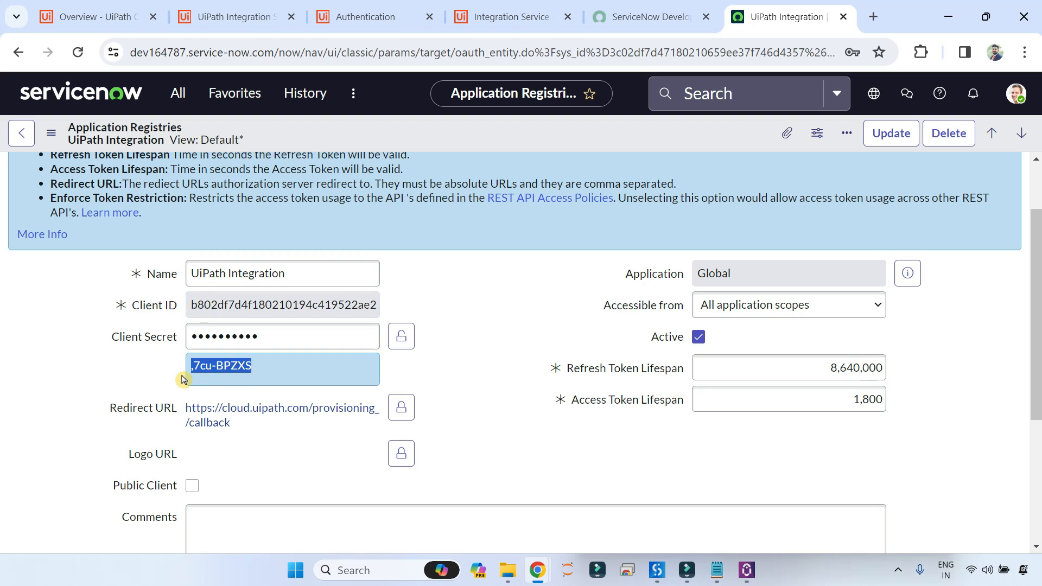
left_click(374, 15)
key("ctrl+v")
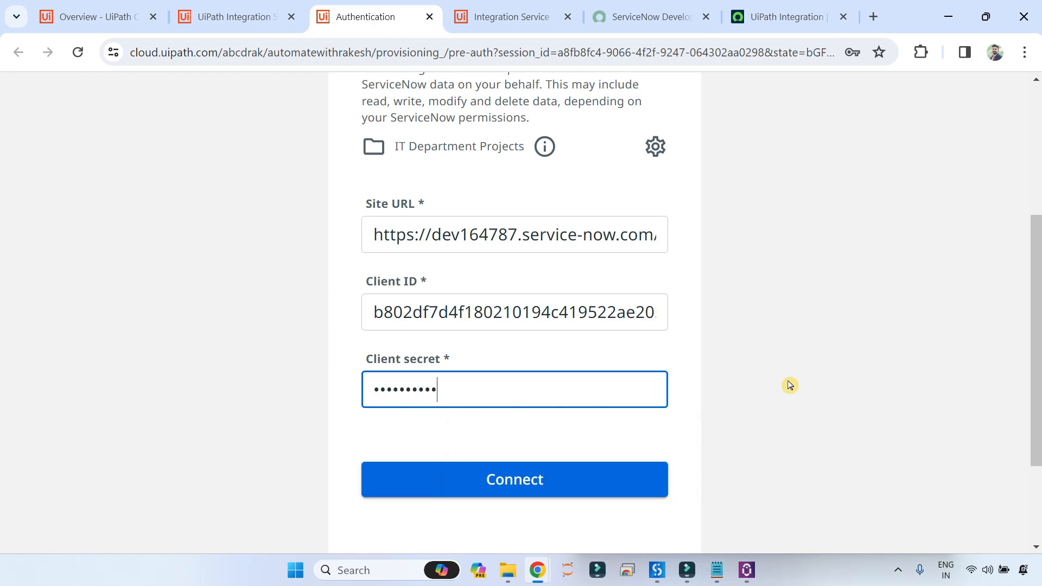
Submit the connection details and allow UiPath Integration access on ServiceNow's consent page.
scroll(428, 147, "up", 4)
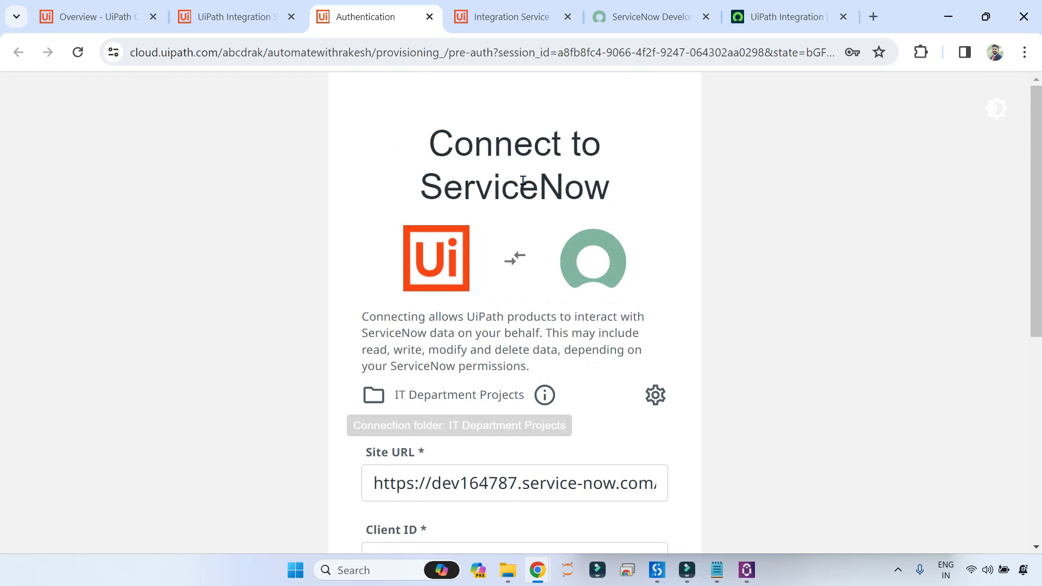
scroll(645, 353, "down", 4)
left_click(525, 479)
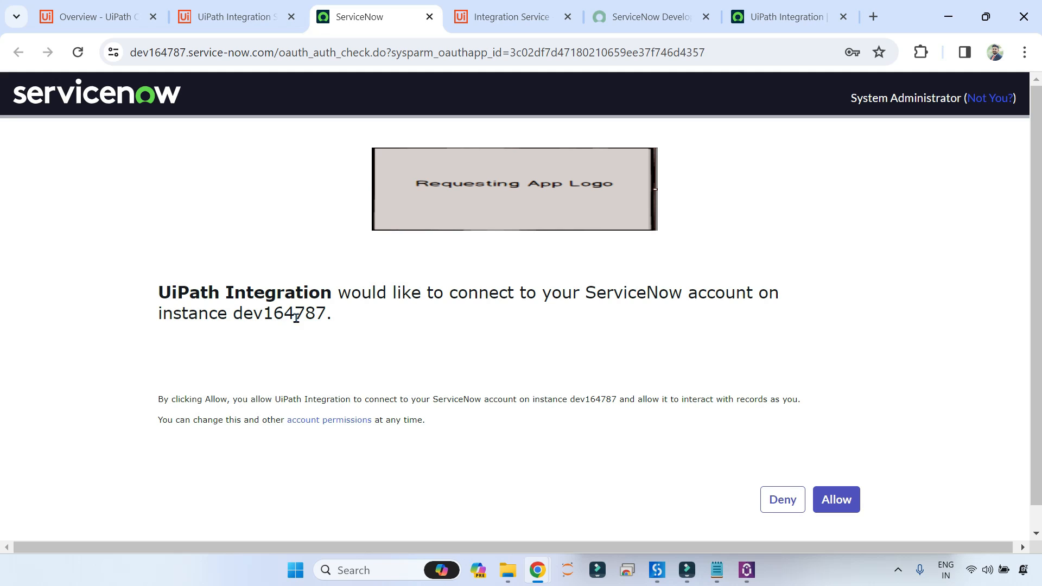
left_click(769, 17)
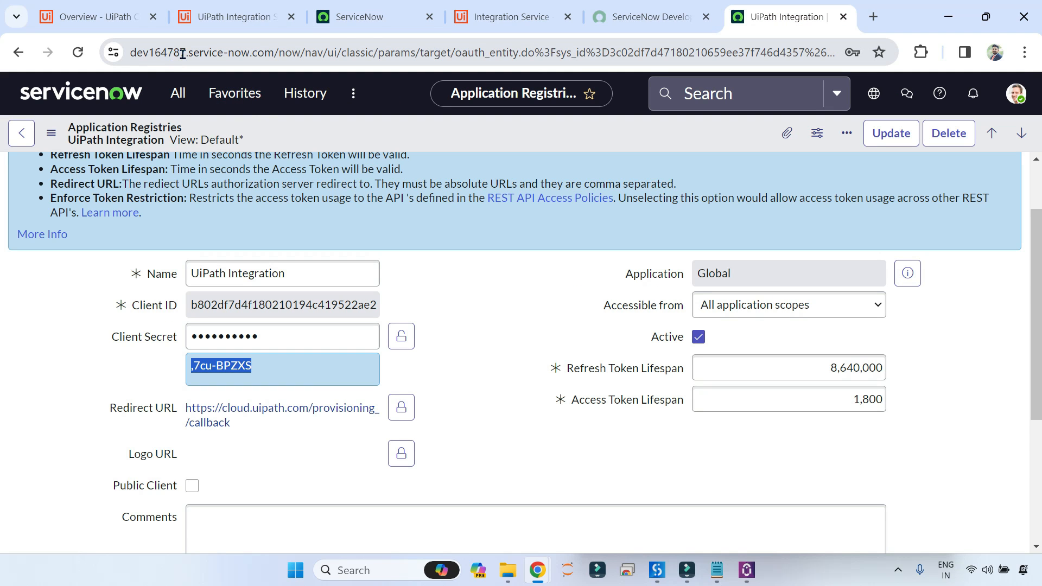
left_click(369, 17)
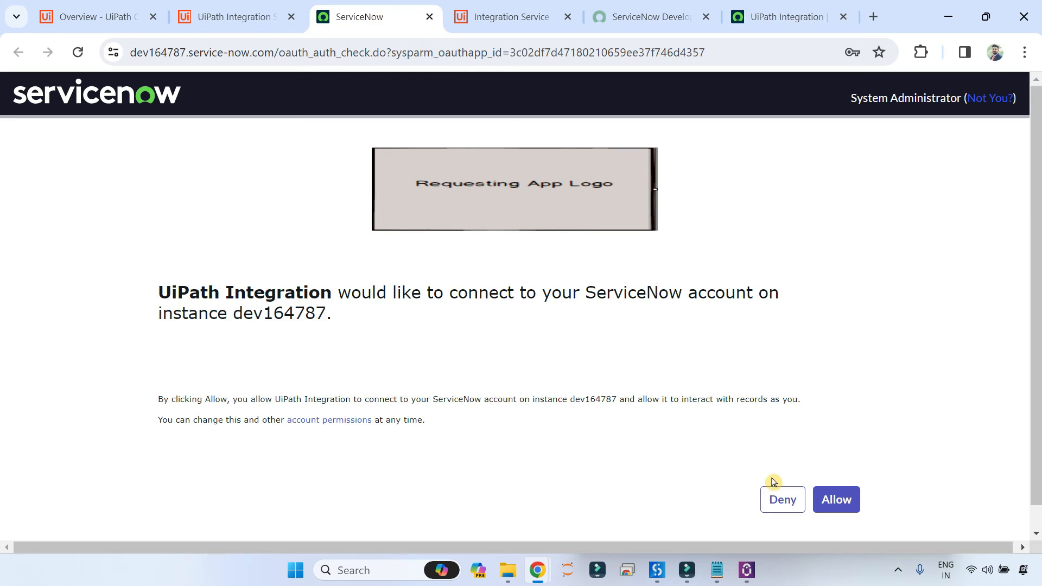
left_click(841, 501)
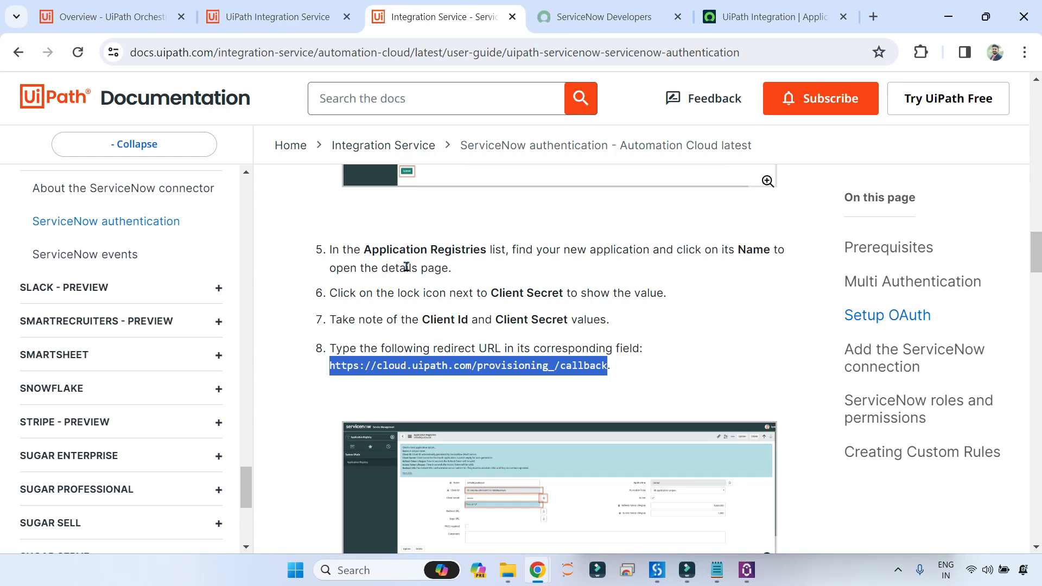
left_click(266, 22)
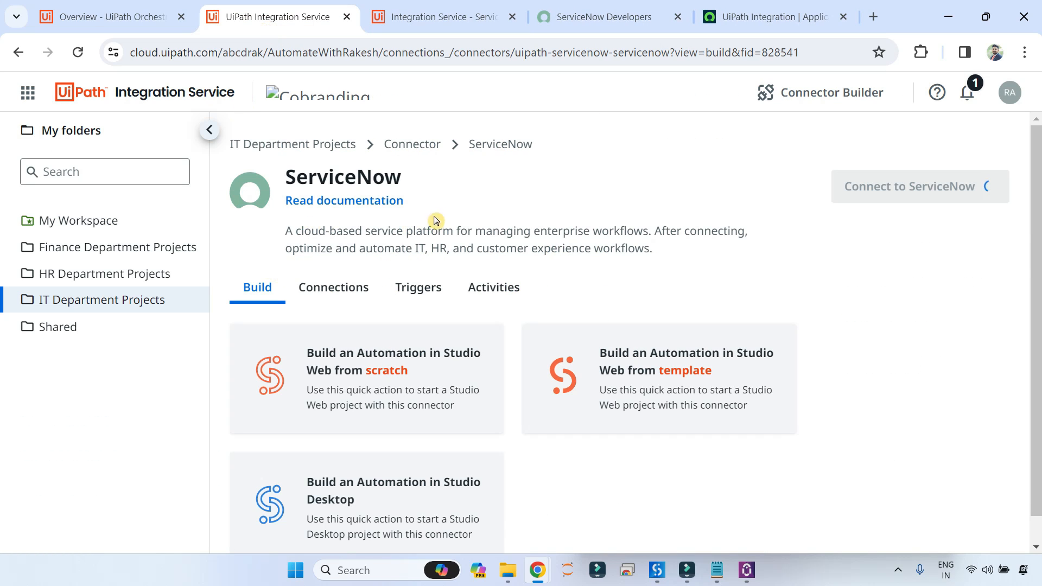
Confirm the new ServiceNow connection shows Connected, then bring the UiPath Studio project forward.
scroll(571, 364, "down", 2)
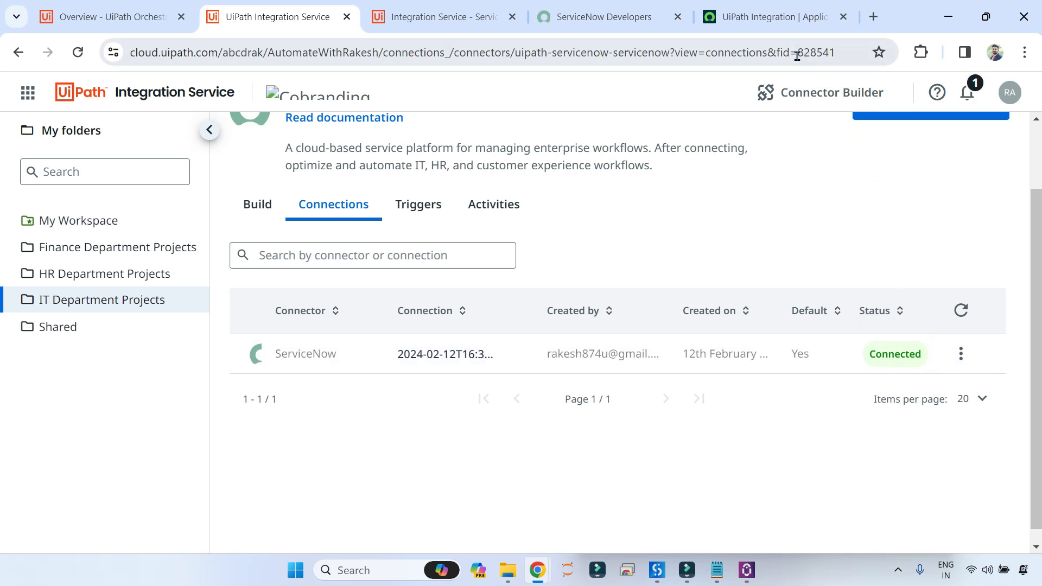
left_click(776, 17)
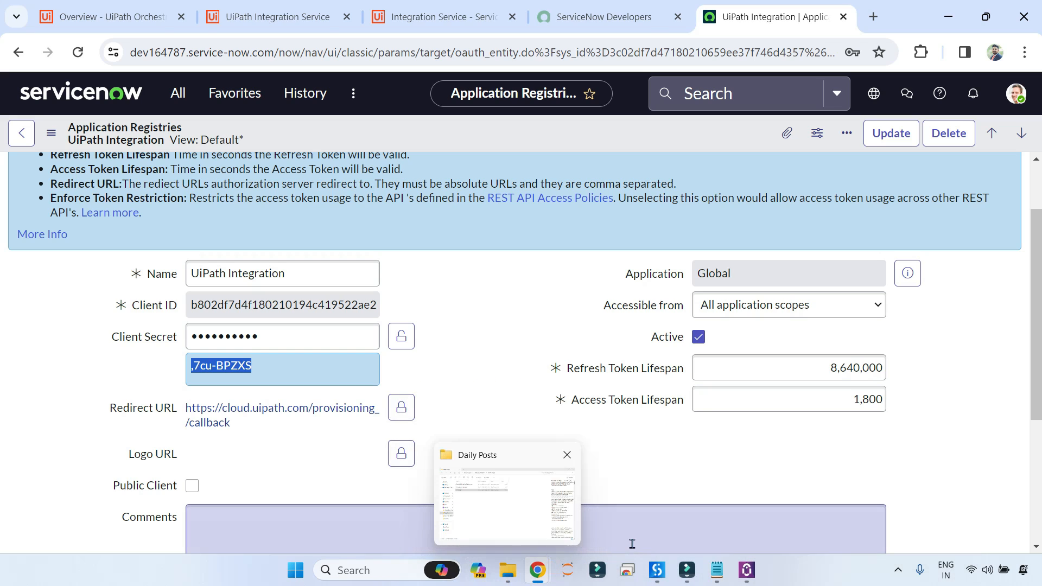
mouse_move(657, 570)
left_click(646, 490)
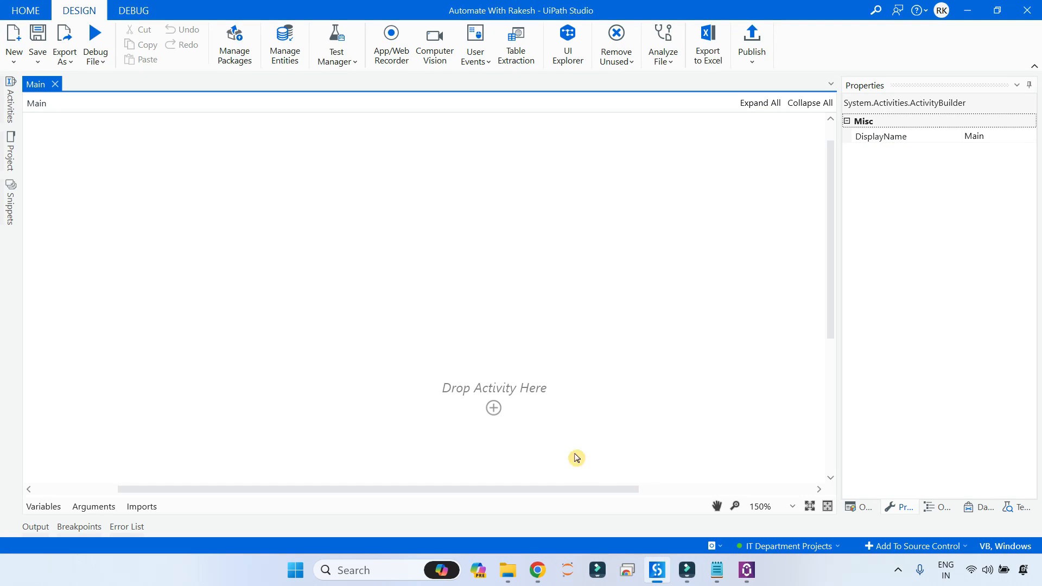
Browse the ServiceNow activities listed in the Activities panel.
left_click(10, 106)
left_click(107, 123)
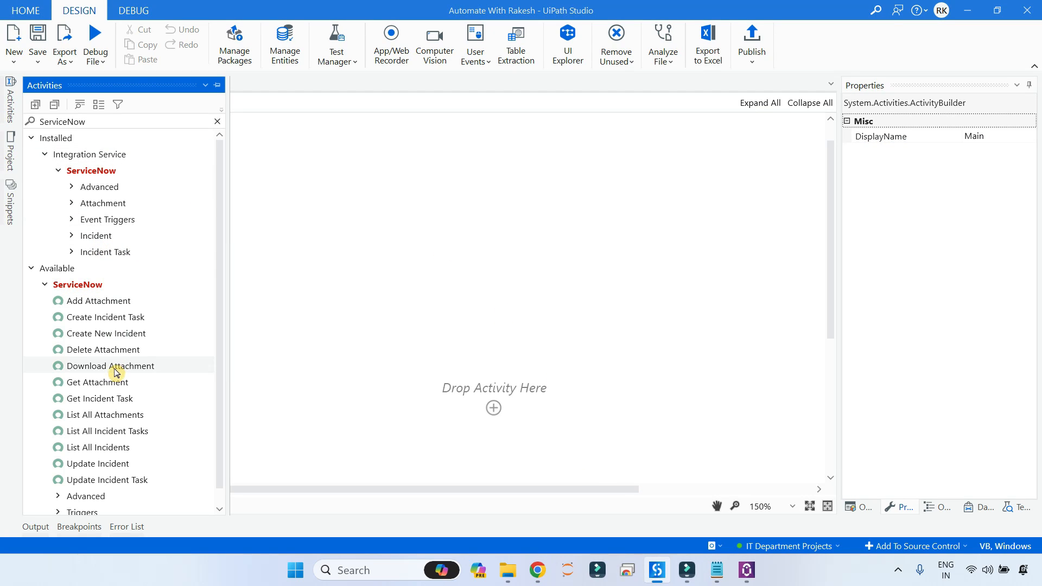
scroll(114, 355, "down", 1)
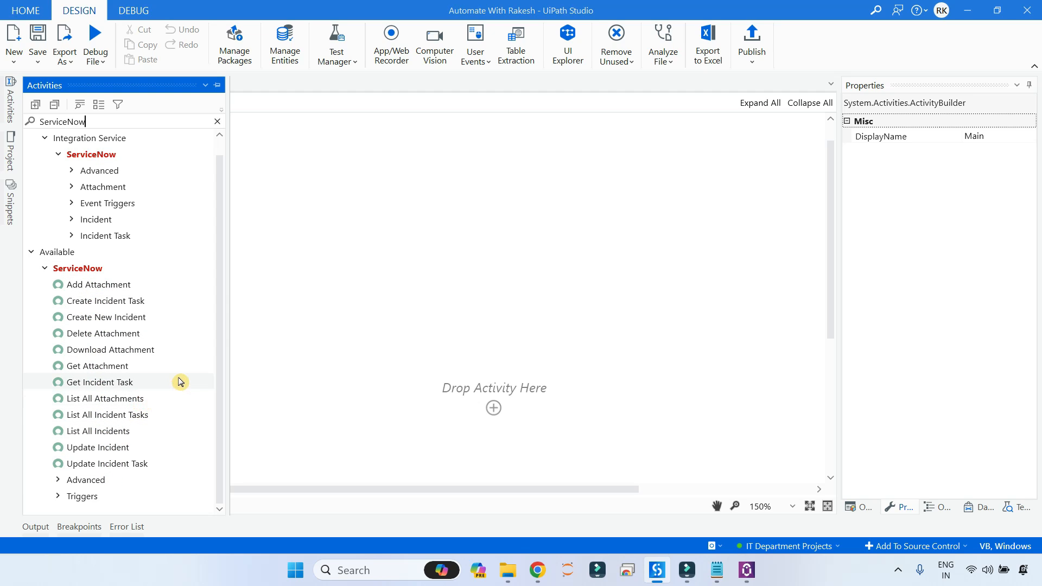
left_click(309, 298)
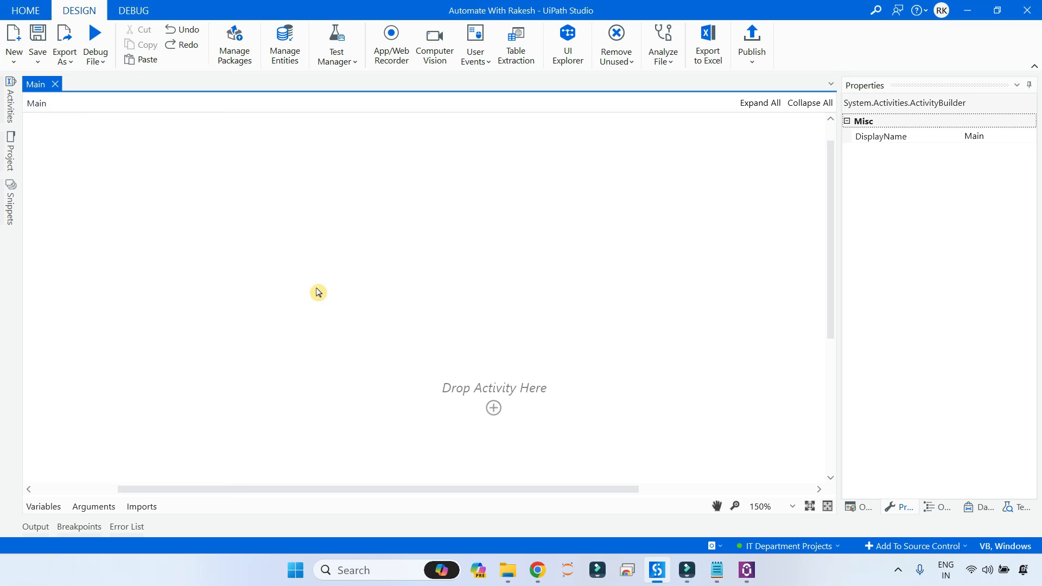
Search Official packages for ServiceNow and confirm ServiceNow 5.2.0 is installed.
left_click(240, 53)
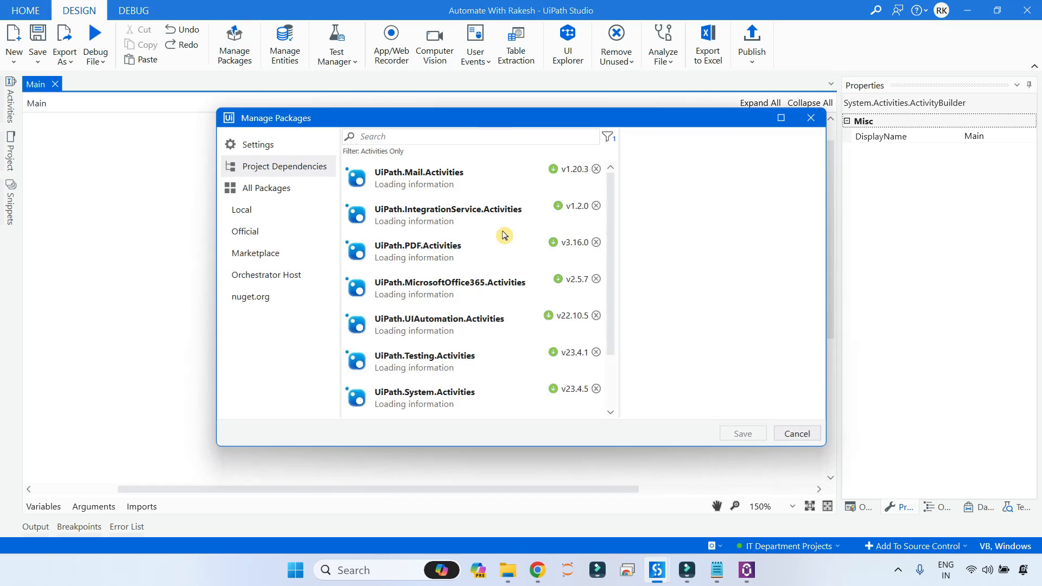
left_click(290, 228)
left_click(404, 139)
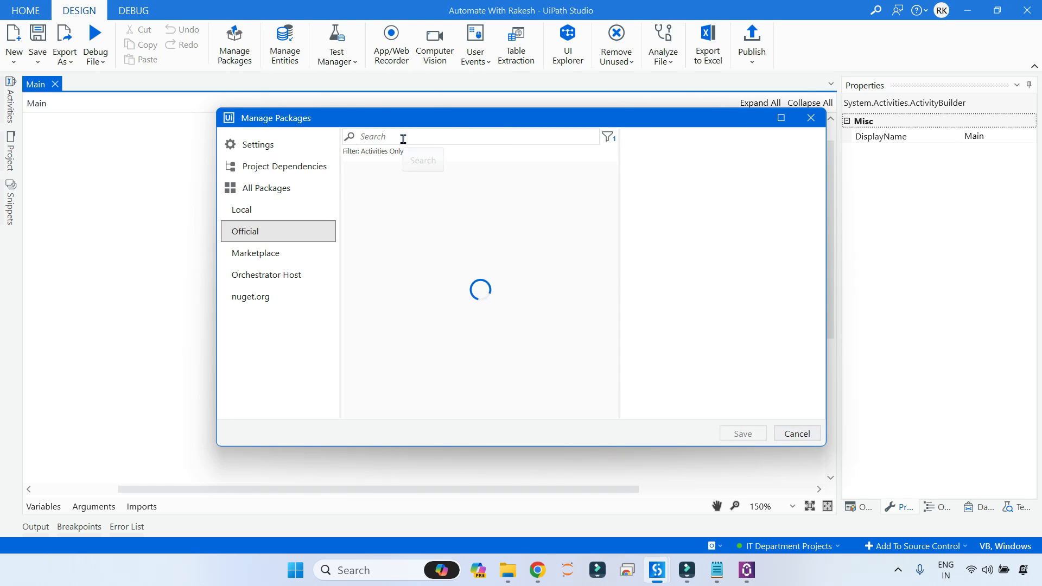
type("Service")
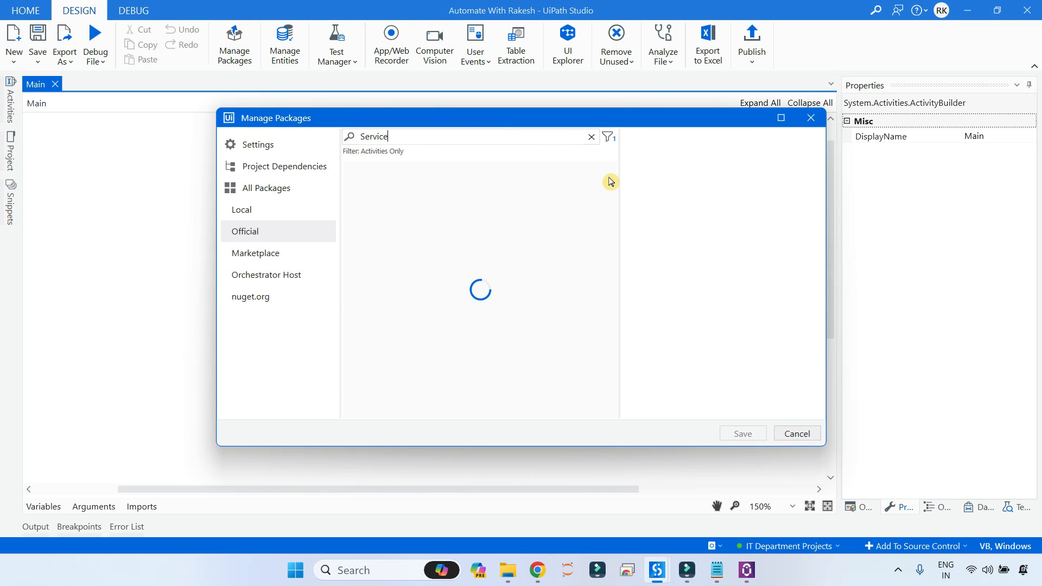
type("Now")
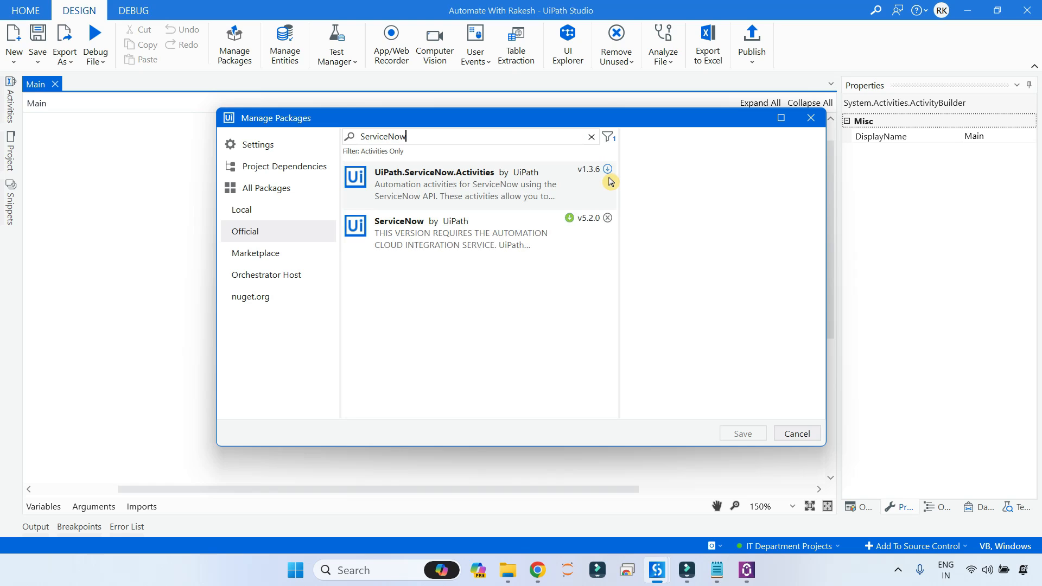
left_click(449, 186)
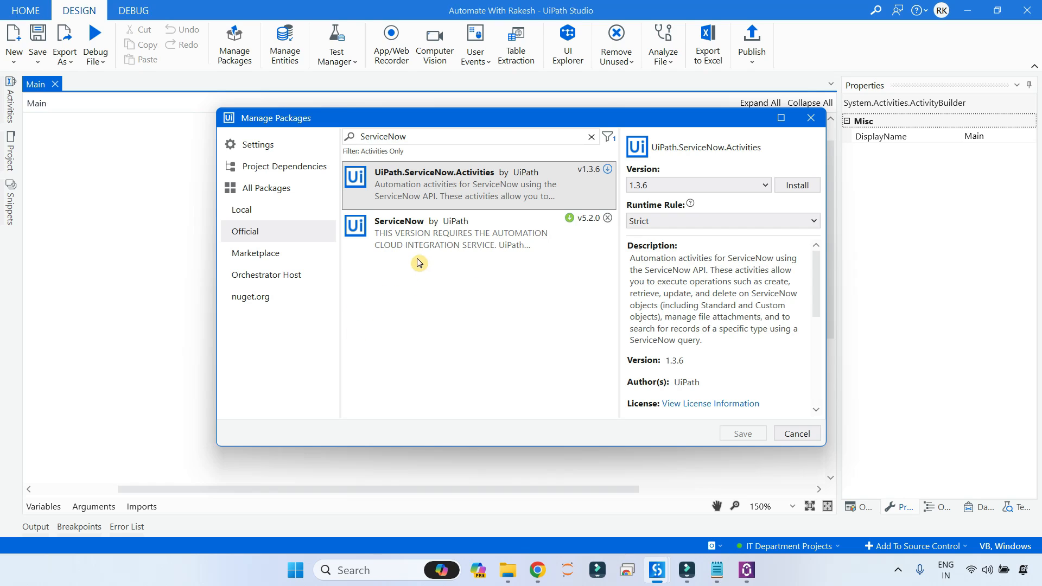
left_click(388, 242)
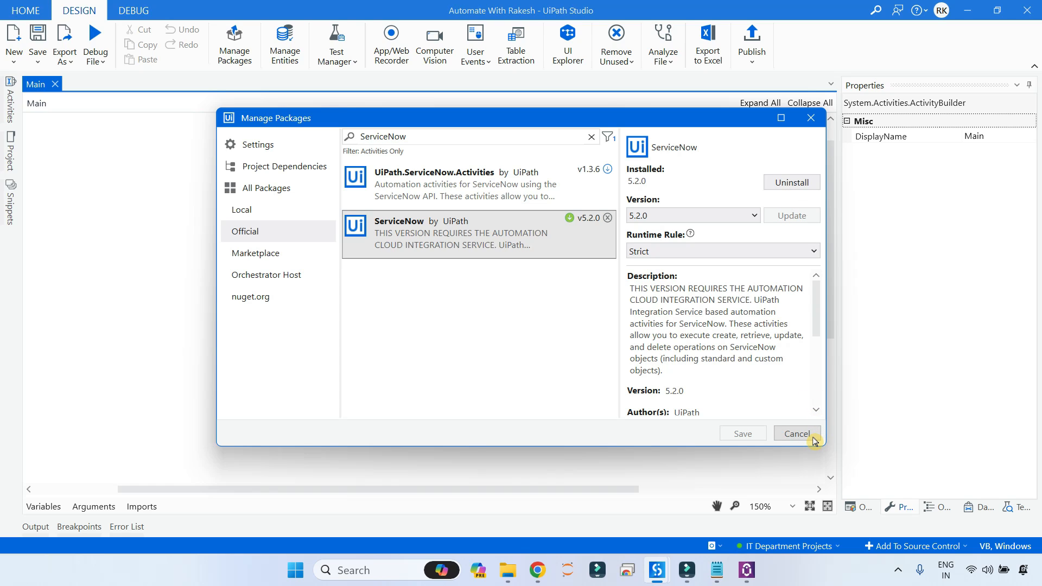
Cancel Manage Packages and drag ServiceNow's Create New Incident onto the Main sequence.
left_click(797, 435)
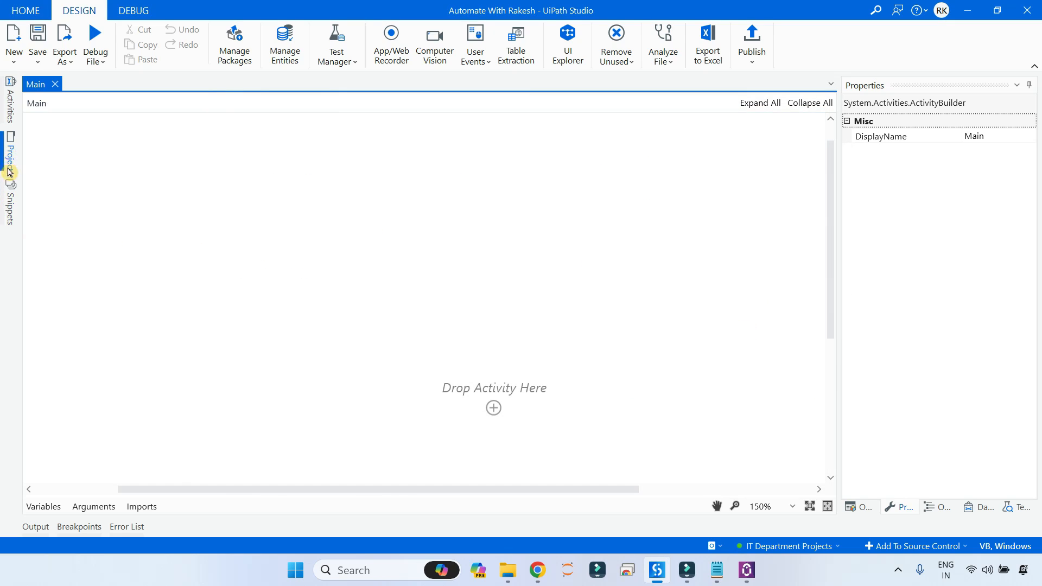
left_click(10, 110)
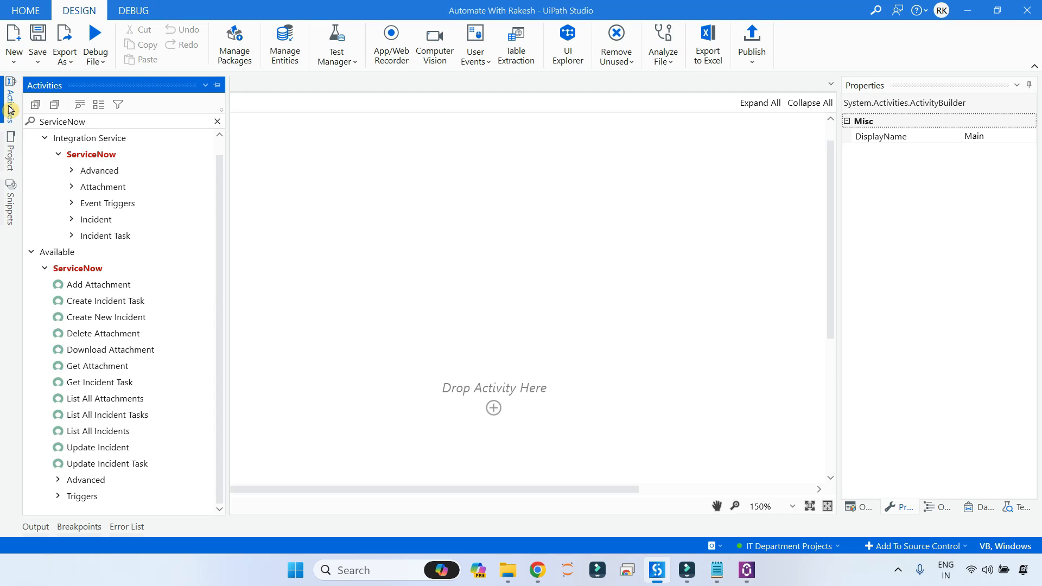
scroll(559, 332, "down", 4)
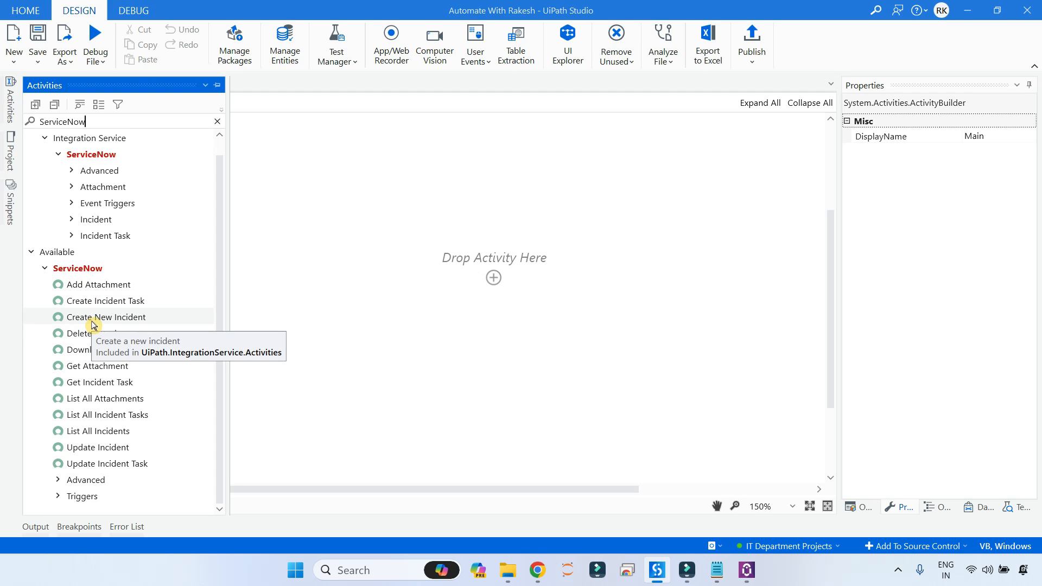
left_click_drag(93, 324, 494, 282)
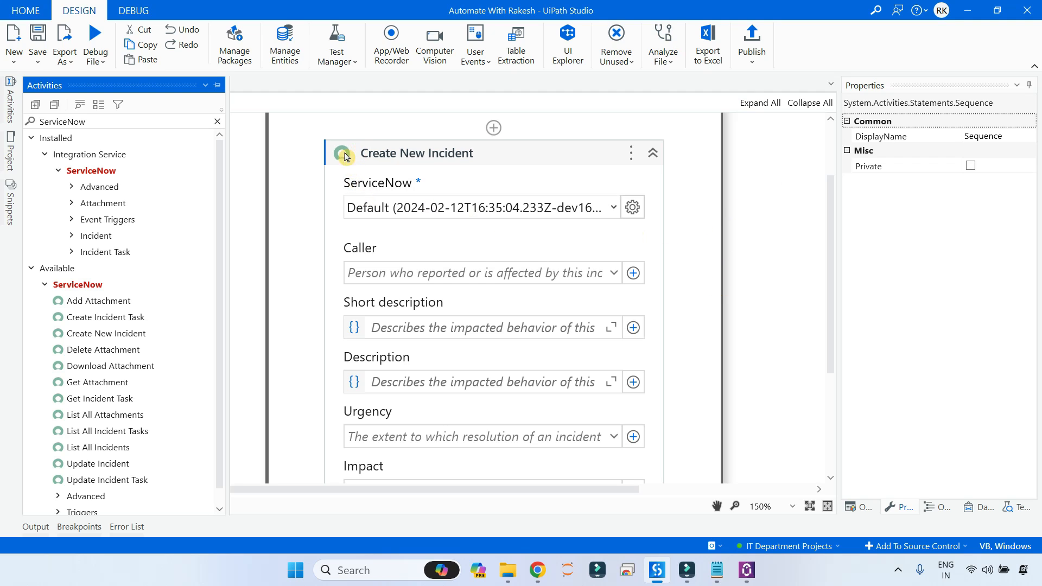
Check the activity's available ServiceNow connections, then bring the ServiceNow browser window forward.
left_click(613, 207)
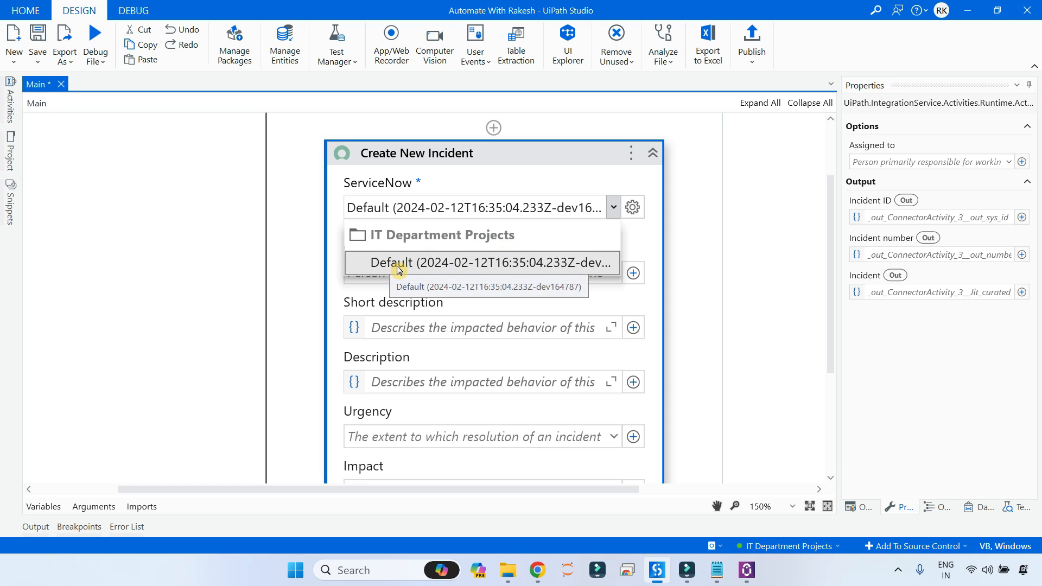
left_click(537, 570)
left_click(483, 496)
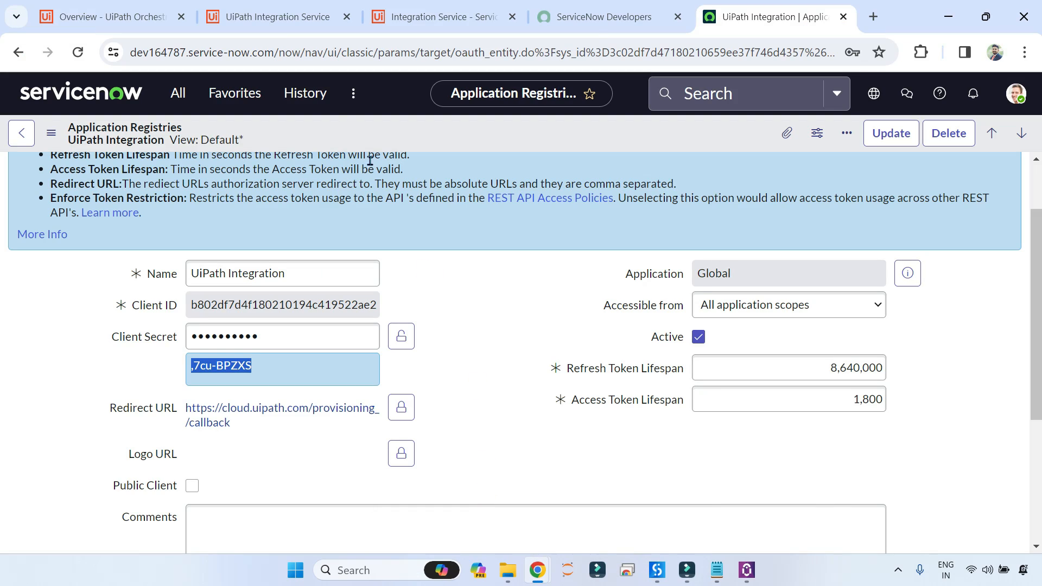
Compare IT and HR Department Projects connections in Integration Service, then return to Studio.
left_click(274, 18)
left_click(104, 301)
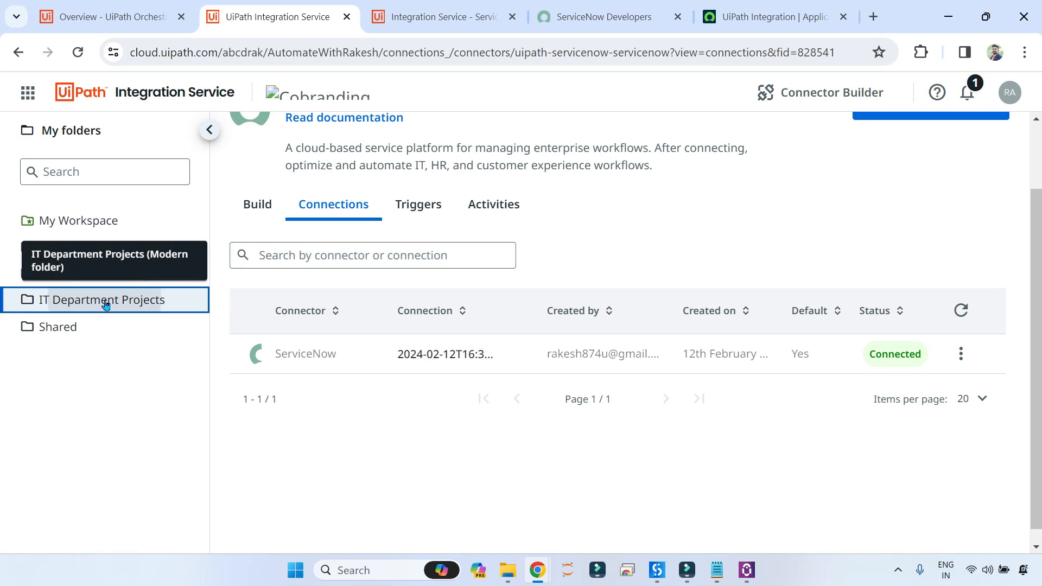
left_click(122, 274)
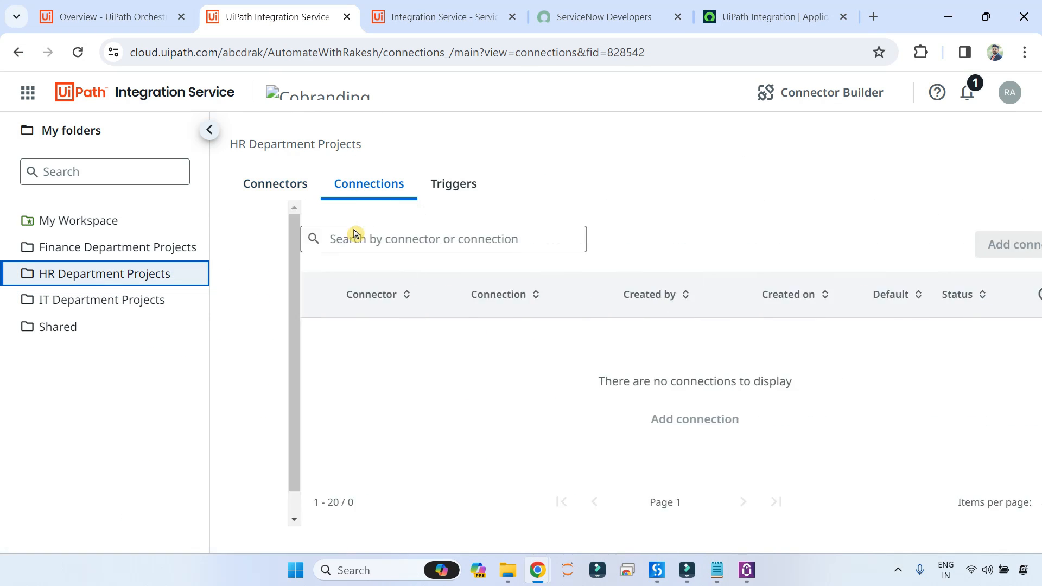
left_click(117, 305)
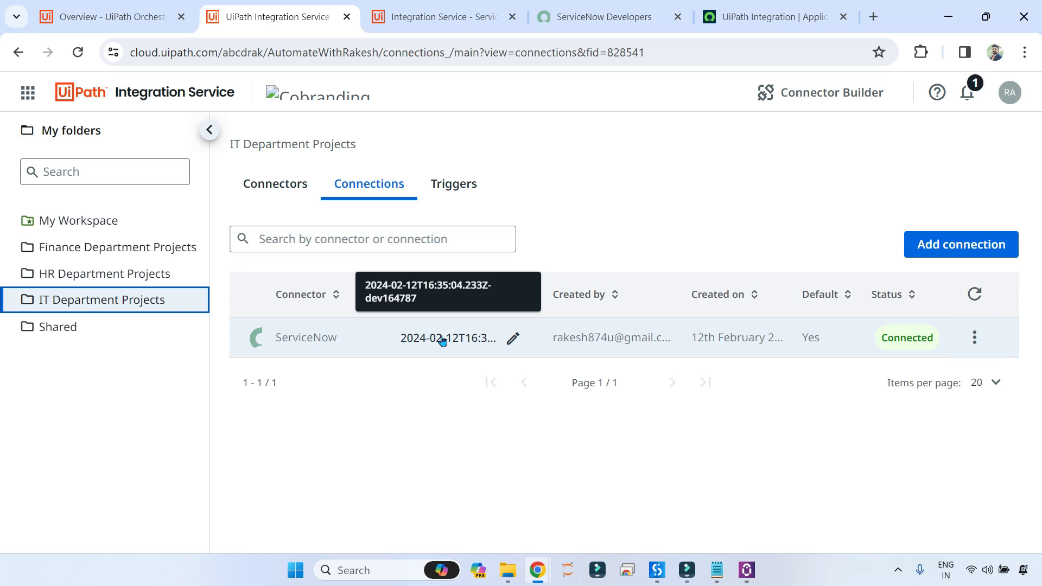
left_click(658, 512)
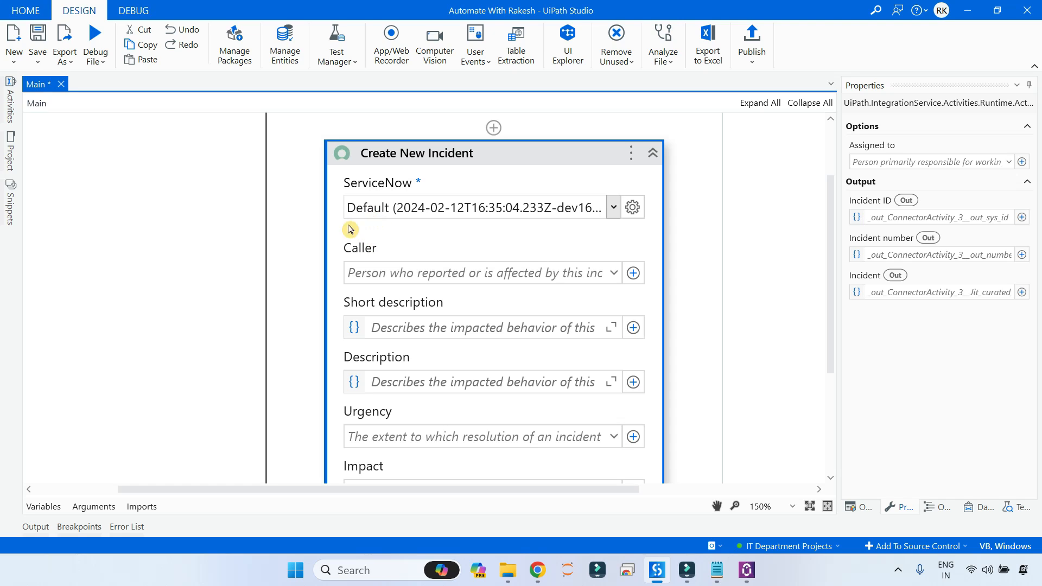
Set the incident's Caller to the first listed user.
scroll(480, 294, "down", 1)
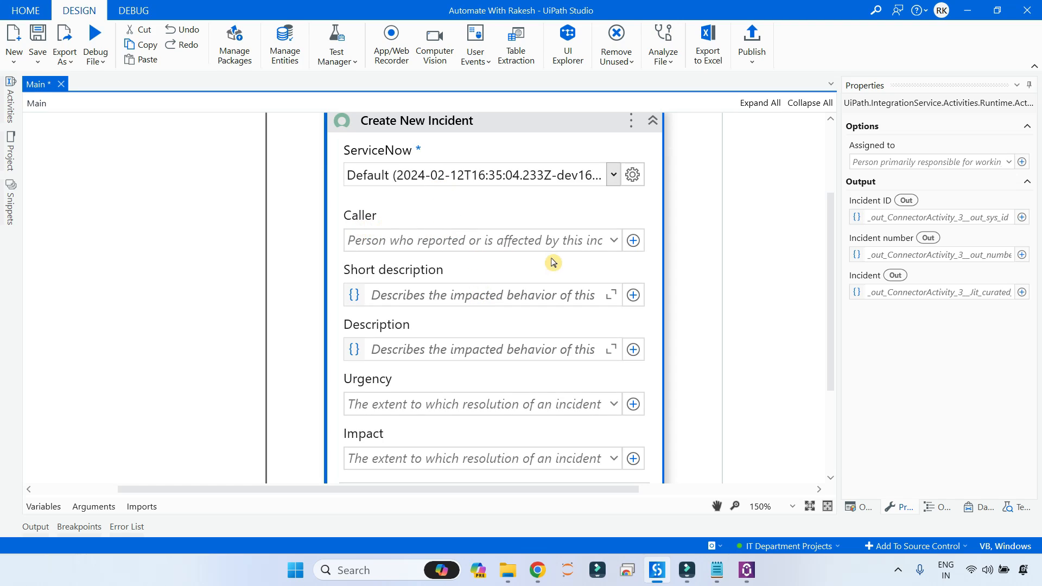
left_click(550, 241)
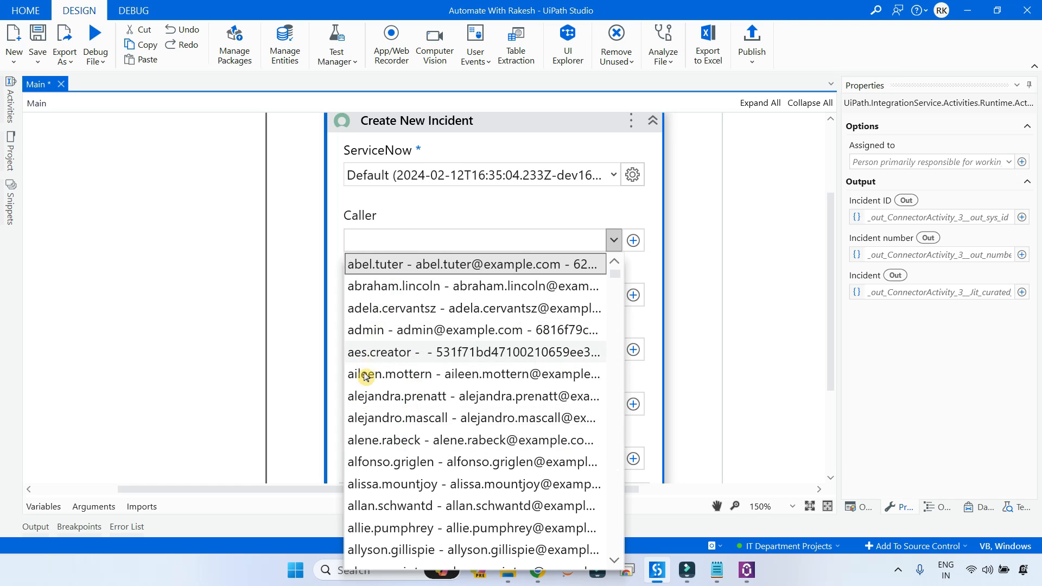
left_click(391, 266)
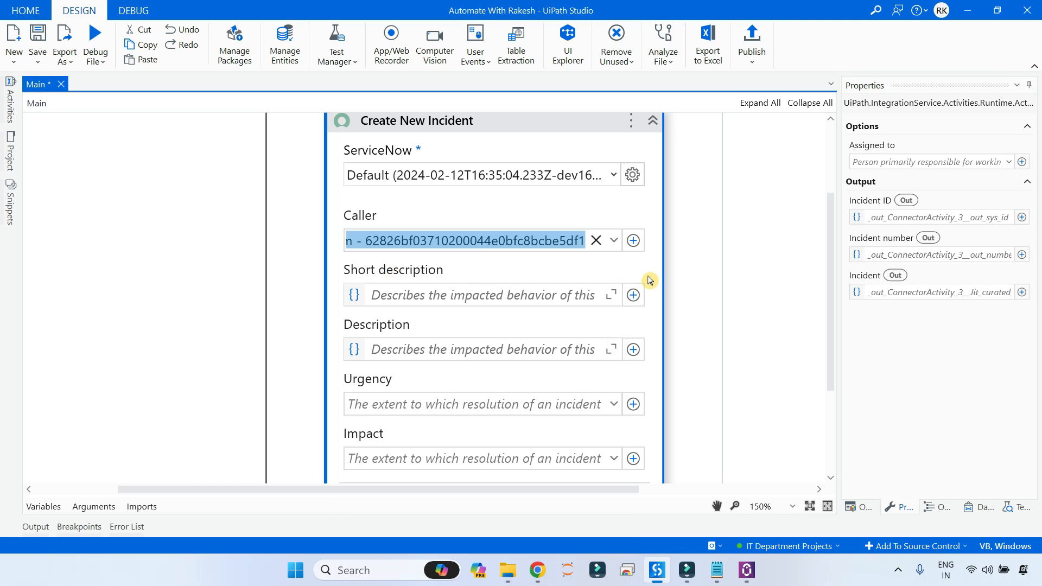
left_click(689, 308)
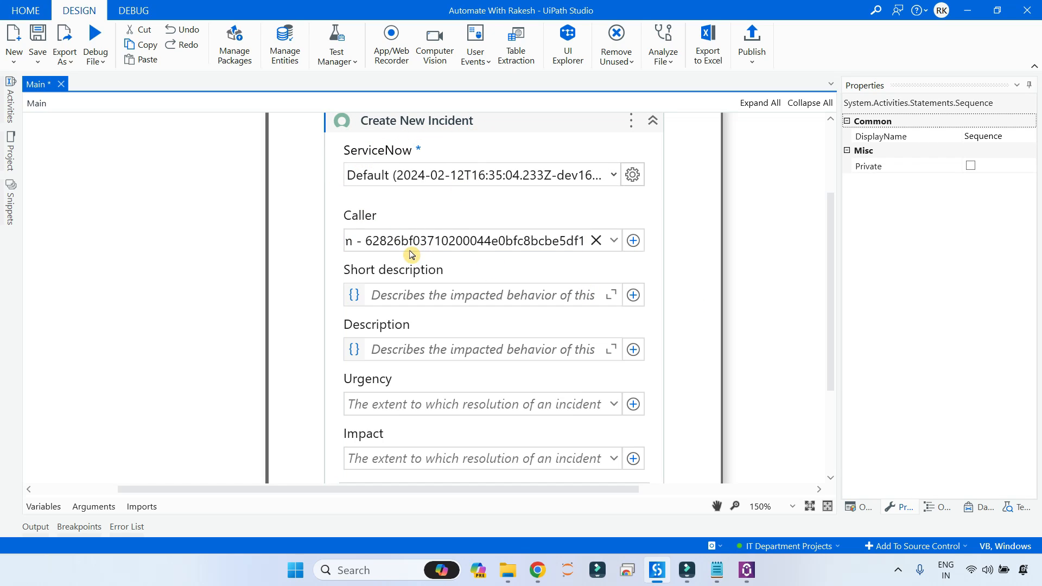
Enter a test short description and the description 'Testing Integration'.
left_click(405, 293)
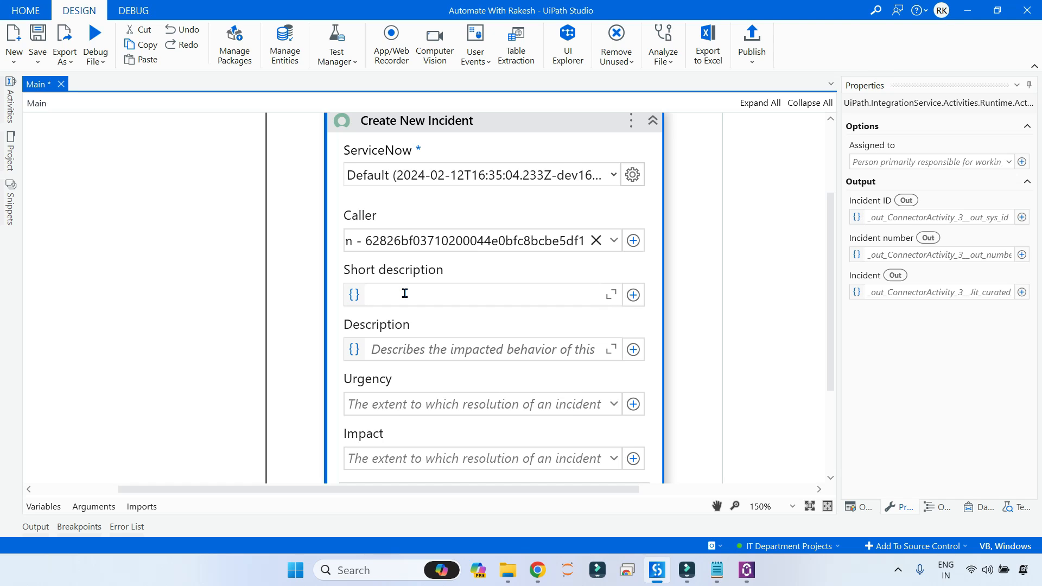
type("Test")
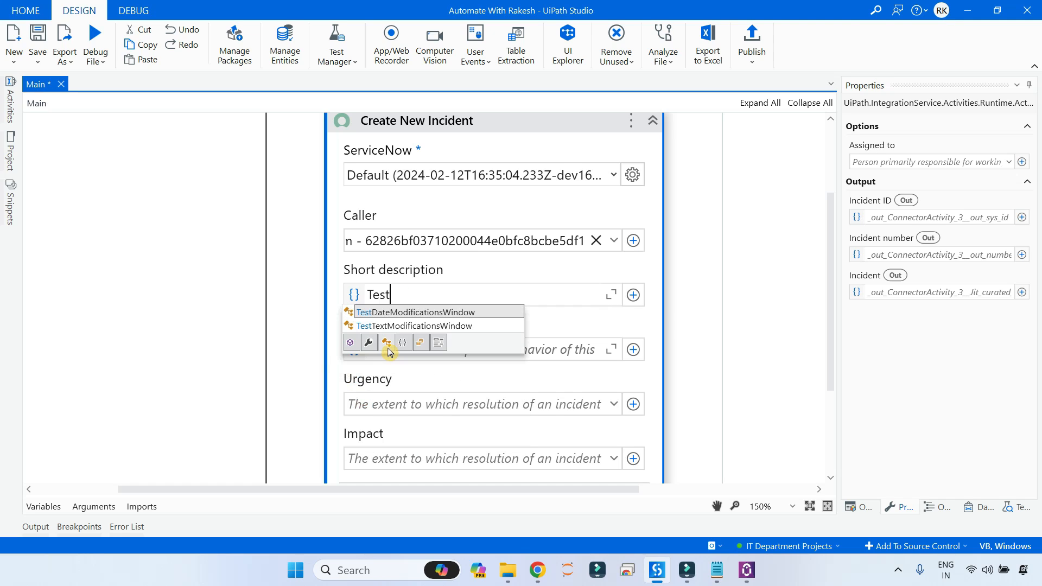
key("BackSpace")
key("BackSpace")
key("BackSpace")
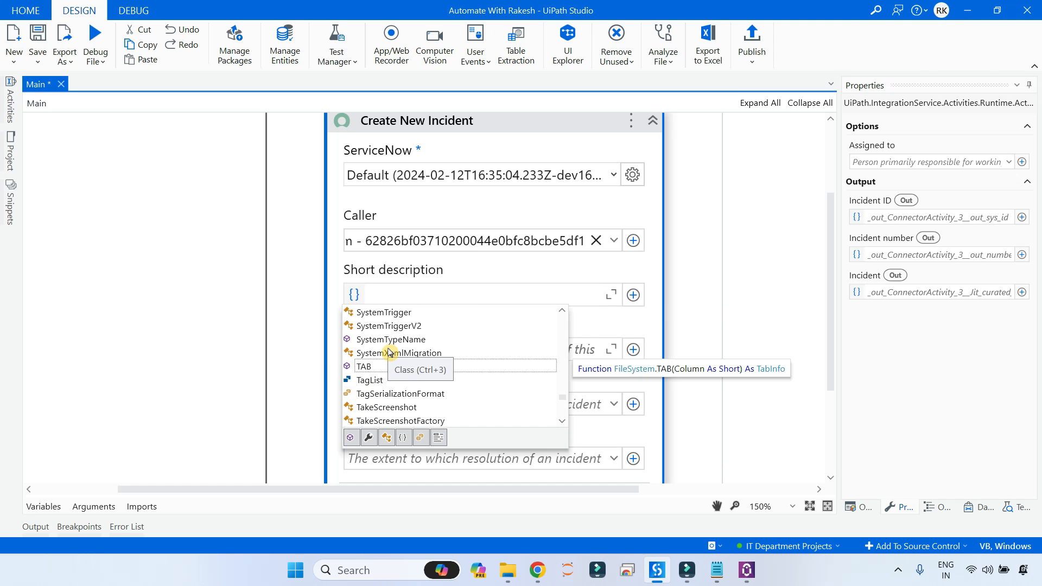
type("\"")
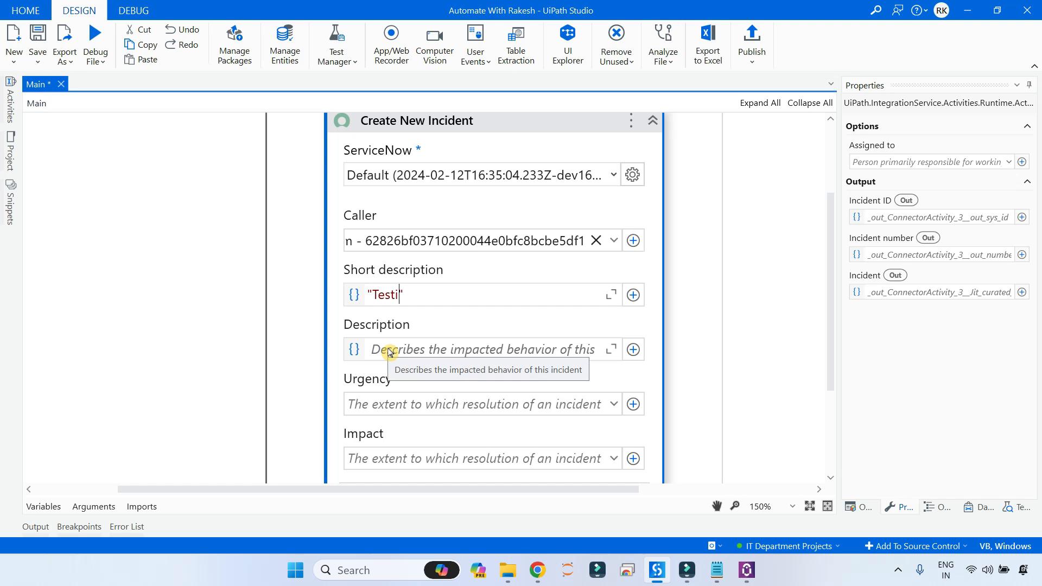
type("Test wth Au")
type("tomate with Rakesh")
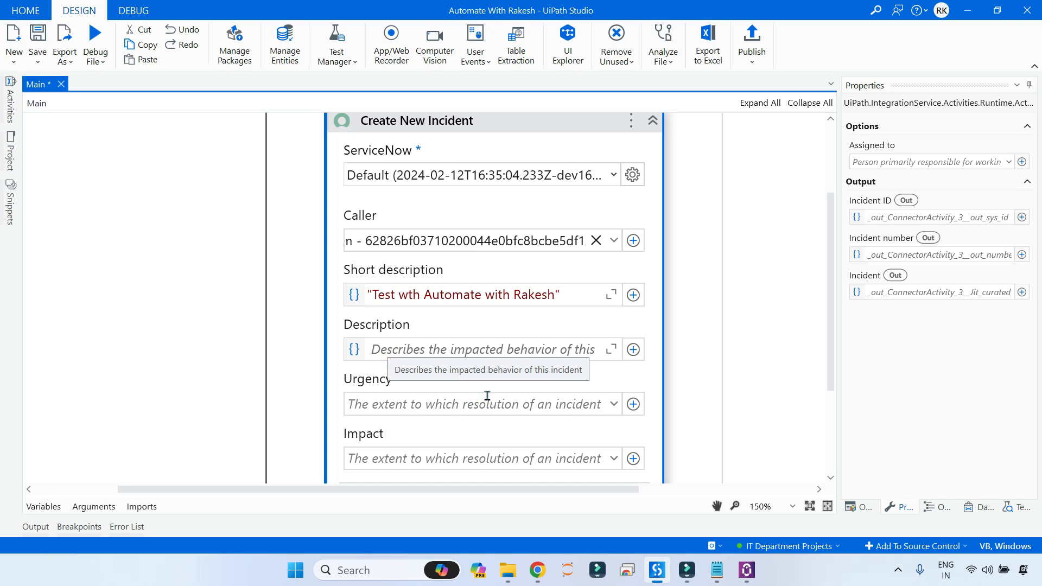
left_click(433, 351)
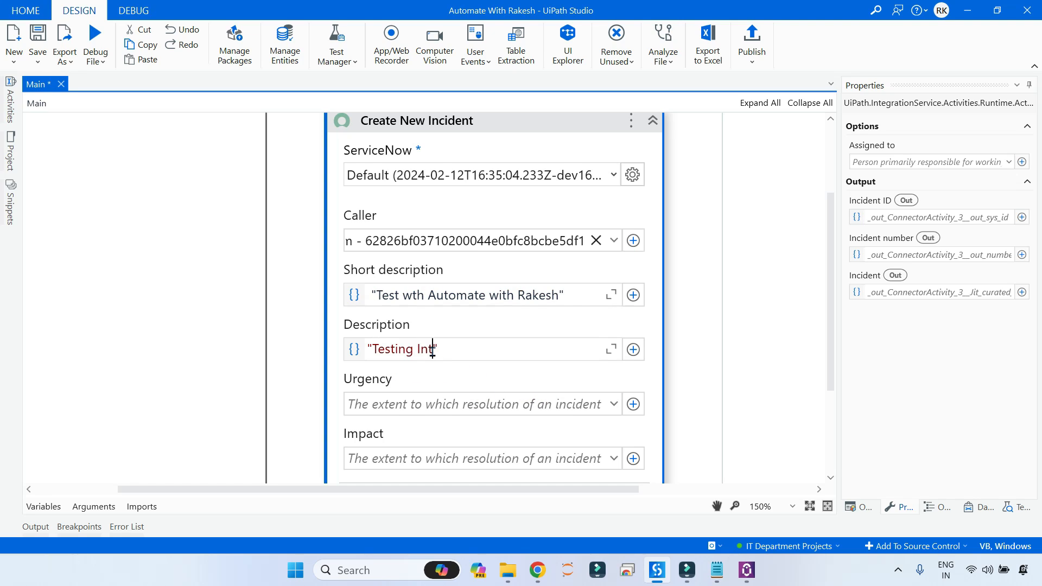
type("Testing Integration")
Set both Urgency and Impact to 3 - Low.
scroll(438, 391, "down", 1)
left_click(438, 374)
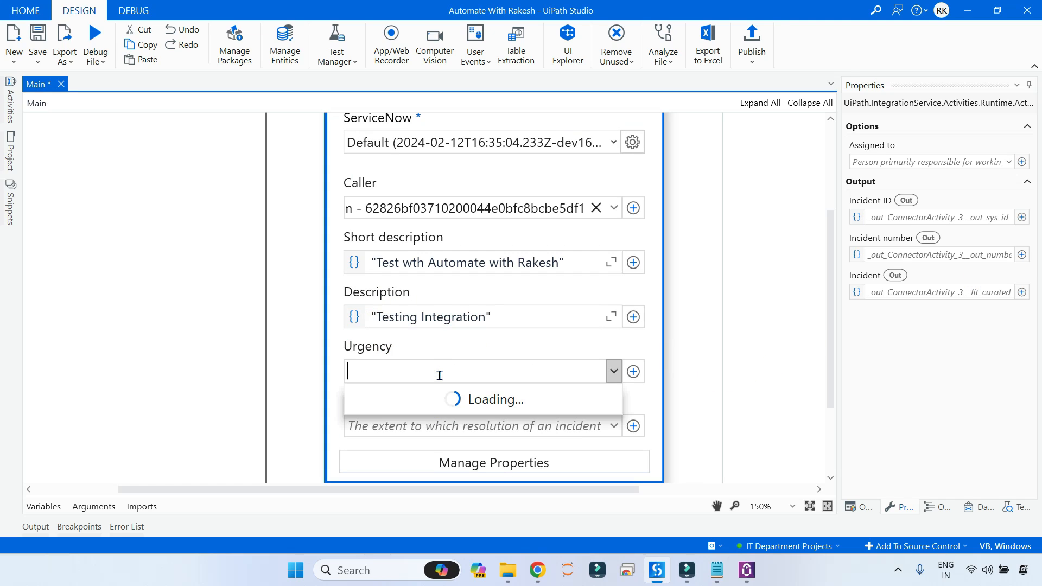
left_click(380, 439)
left_click(407, 426)
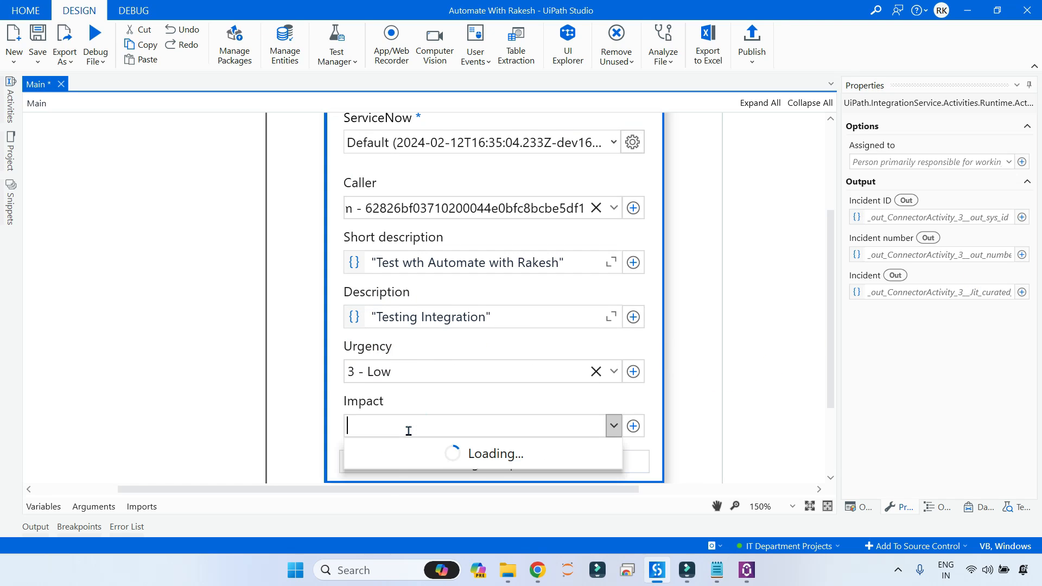
left_click(380, 494)
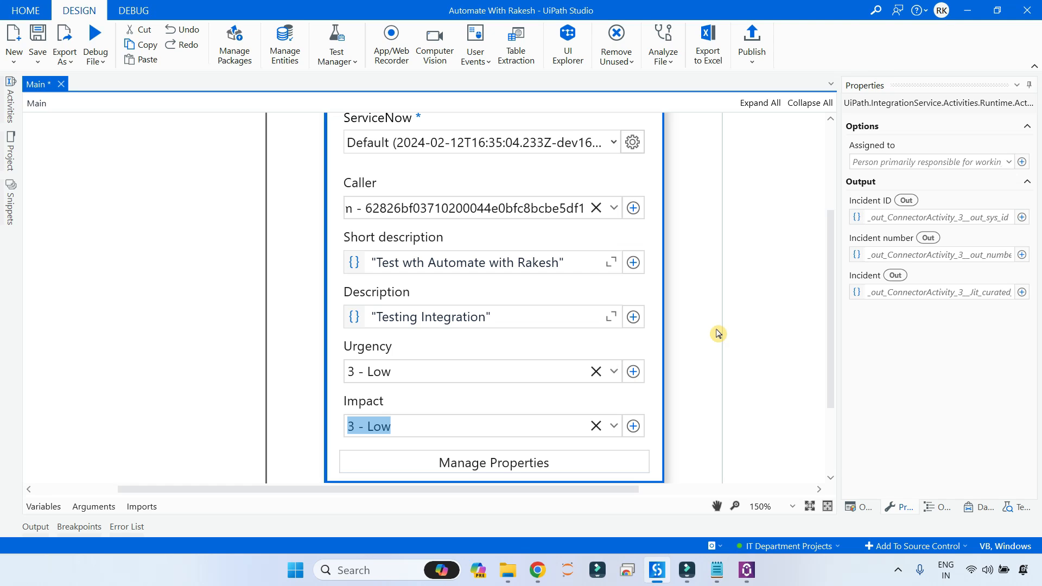
left_click(741, 334)
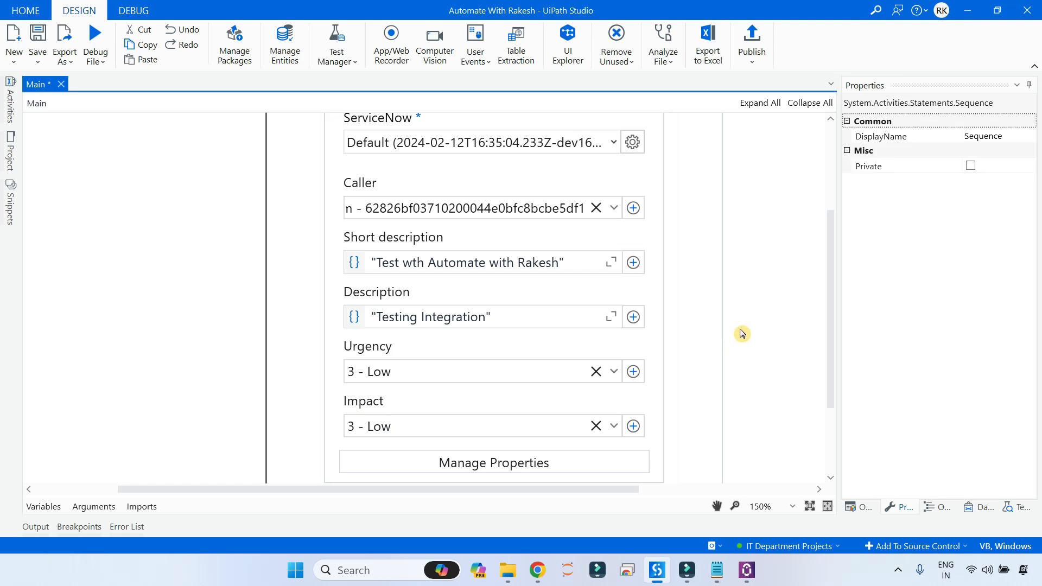
scroll(717, 331, "up", 2)
scroll(419, 422, "down", 3)
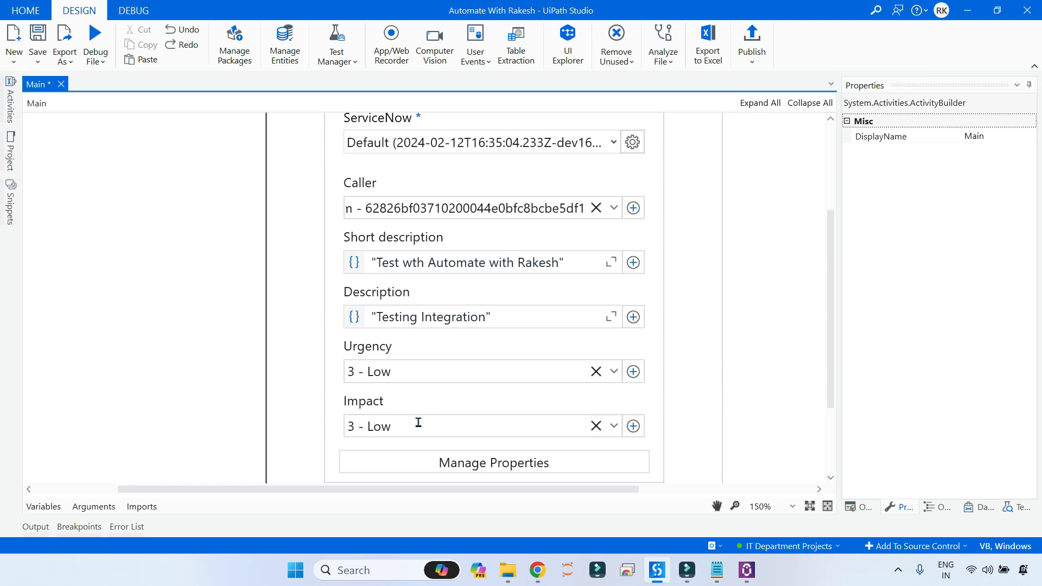
scroll(516, 293, "up", 2)
Store the Incident number output in a new String variable IncidentNumber.
left_click(517, 126)
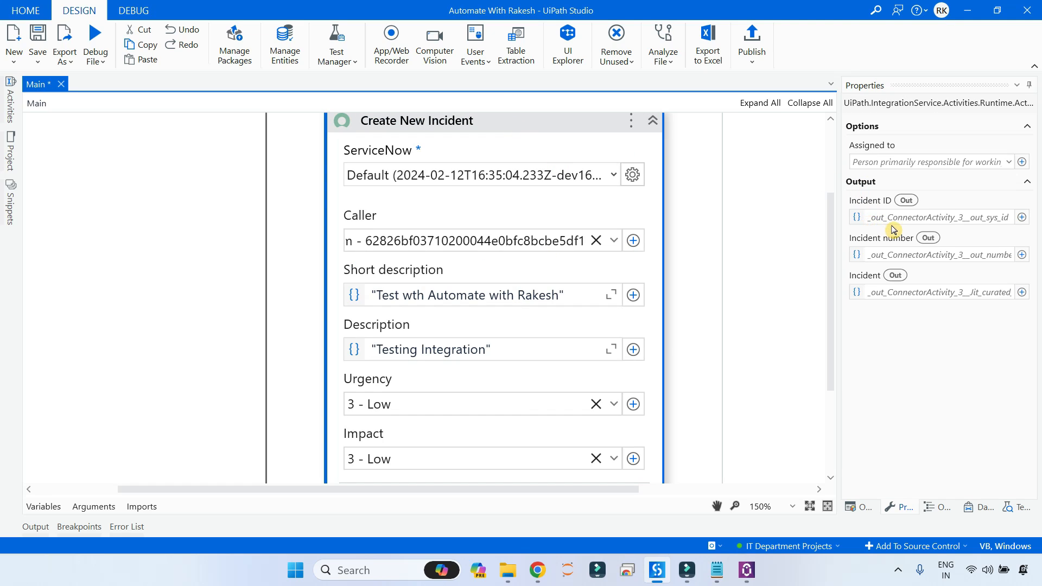
left_click(868, 255)
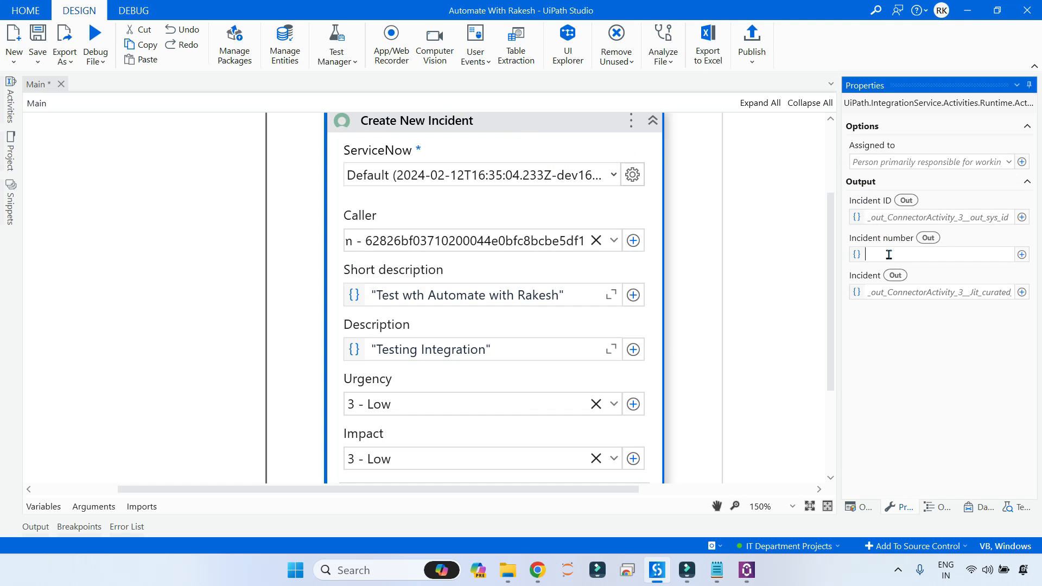
right_click(874, 256)
left_click(787, 266)
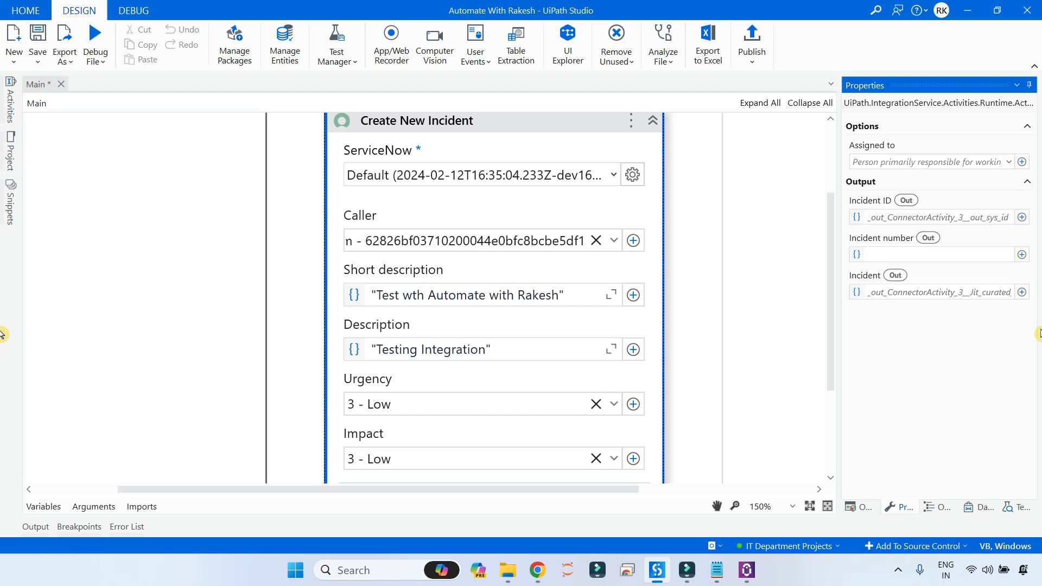
key("Return")
left_click(759, 412)
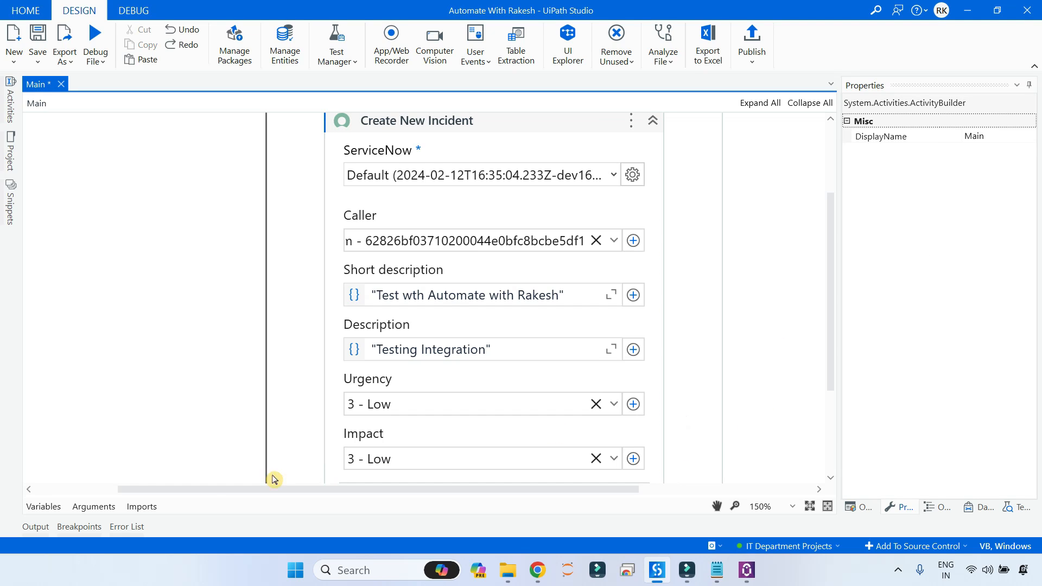
left_click(54, 506)
left_click(482, 133)
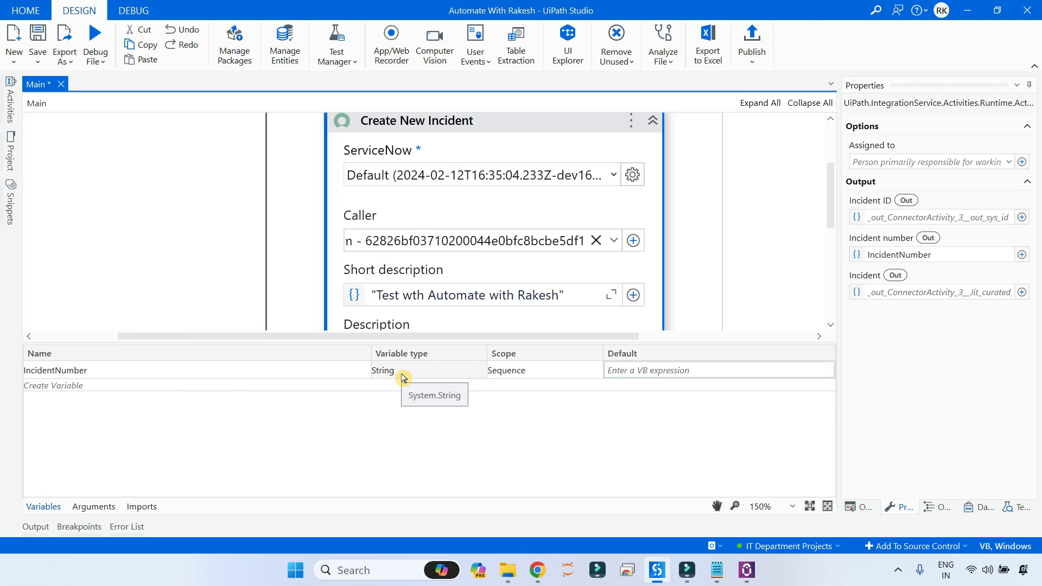
left_click(44, 507)
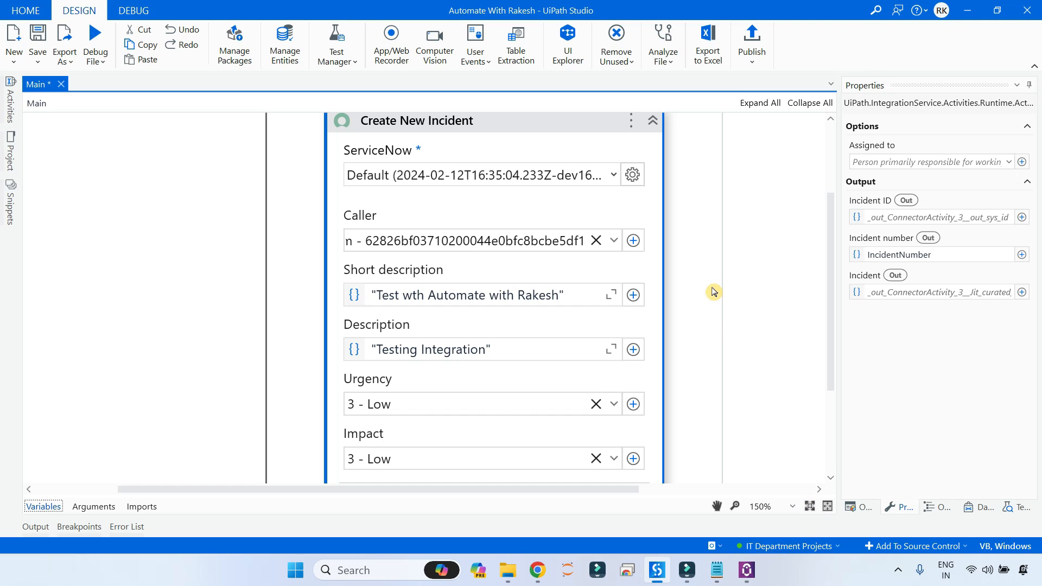
scroll(440, 203, "up", 3)
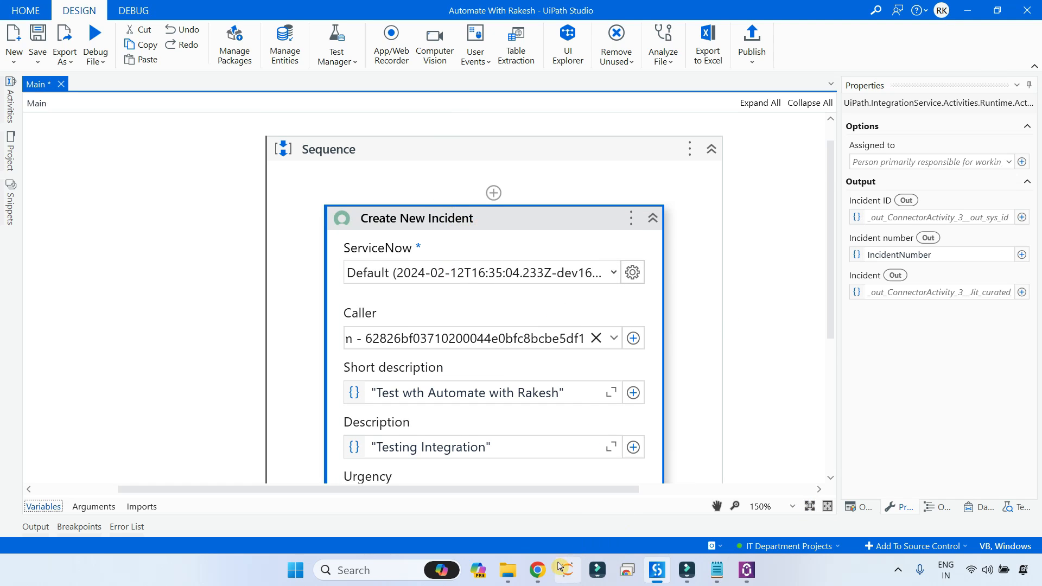
Switch to ServiceNow and filter the application navigator for 'incident'.
mouse_move(544, 575)
left_click(575, 488)
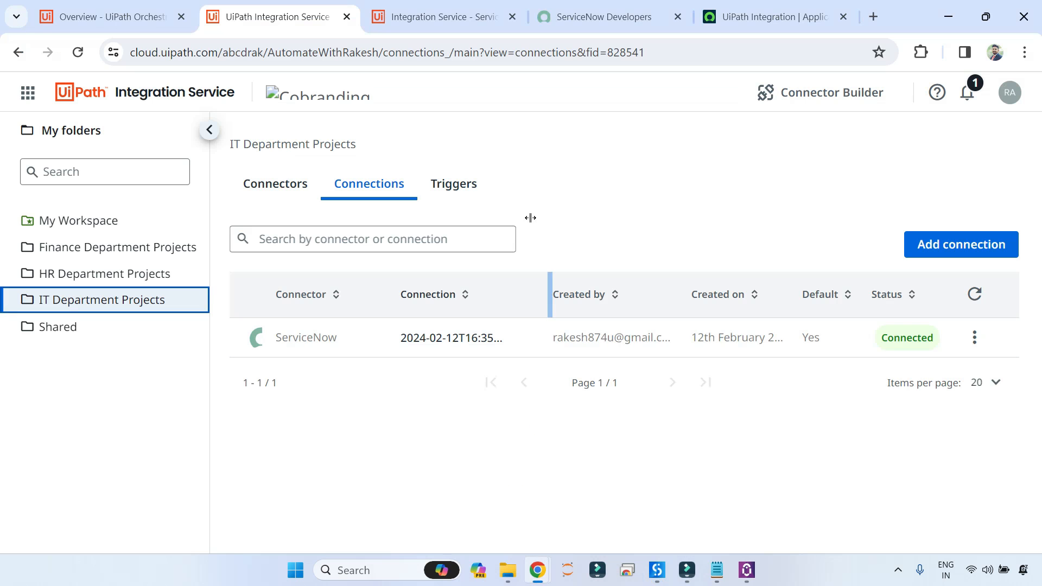
left_click(760, 16)
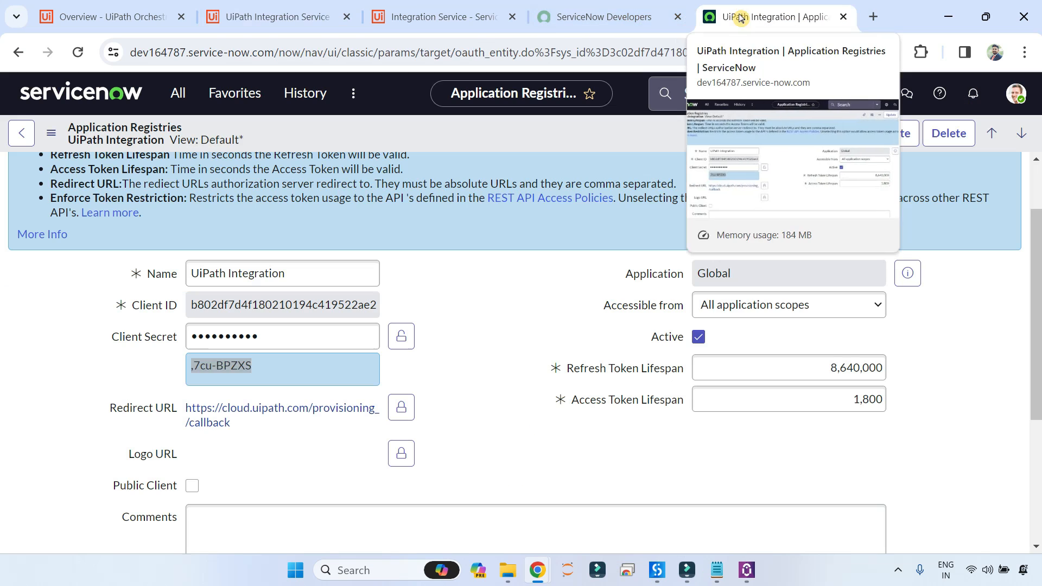
scroll(572, 204, "up", 2)
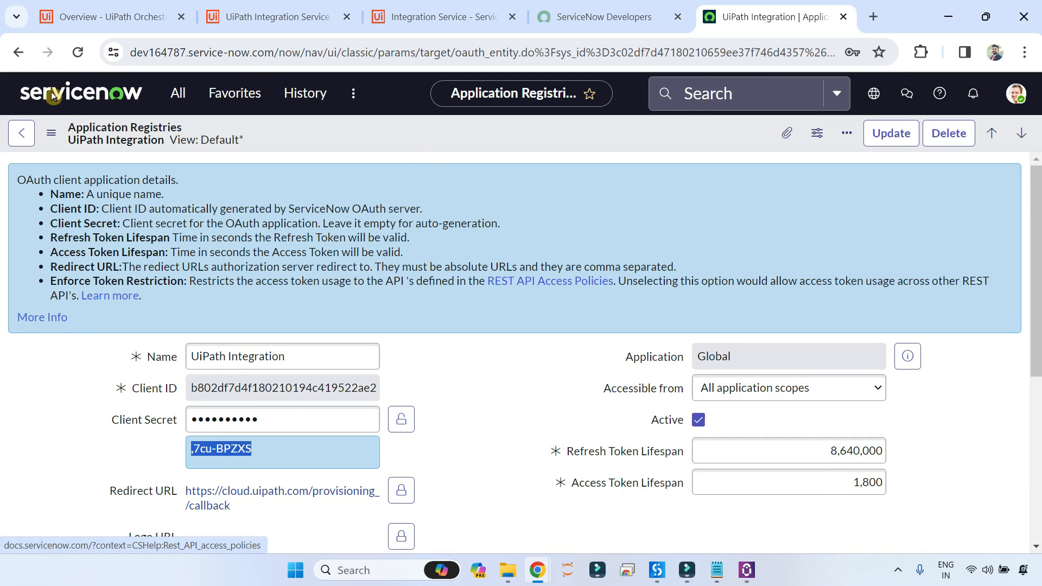
left_click(180, 96)
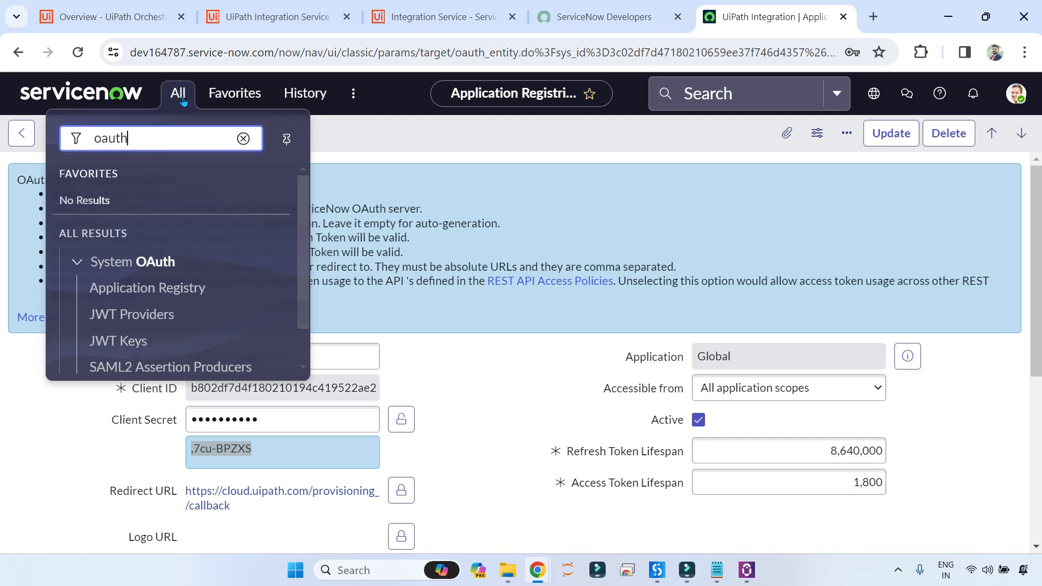
key("BackSpace")
key("BackSpace")
key("BackSpace")
type("in")
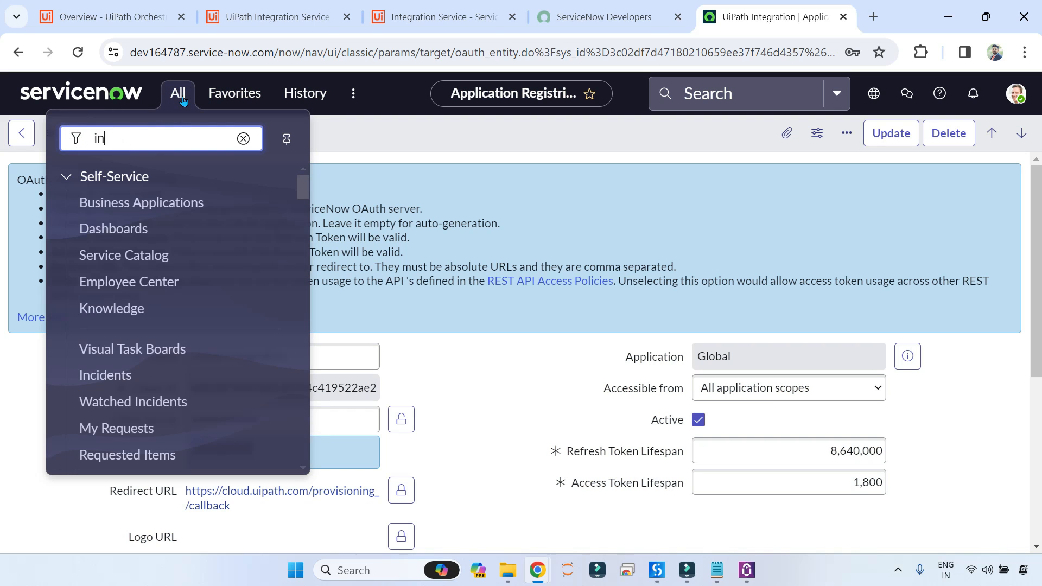
type("cident")
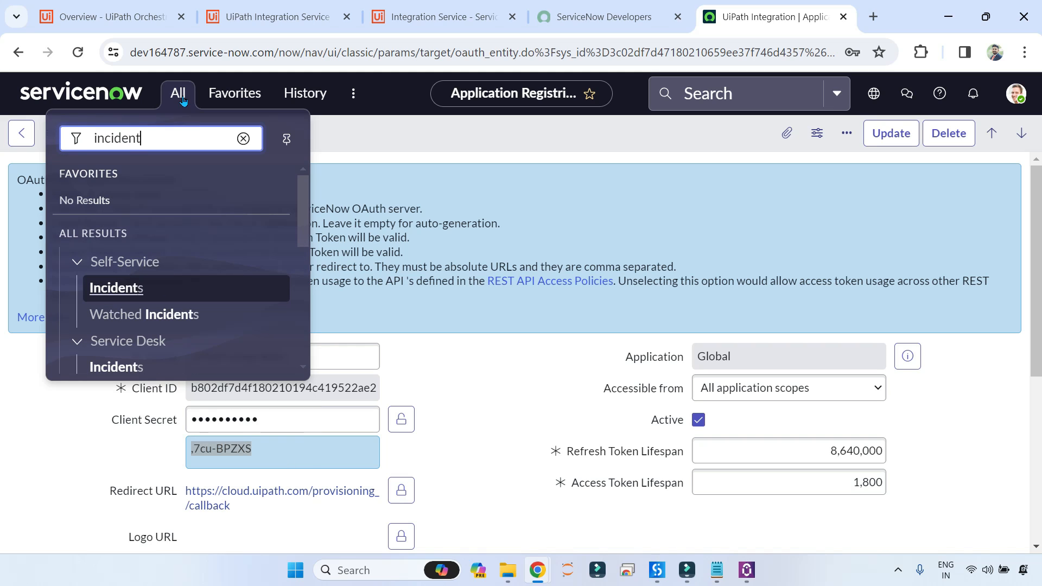
Show all 74 ServiceNow incidents with no filter conditions, then return to UiPath Studio.
left_click(120, 293)
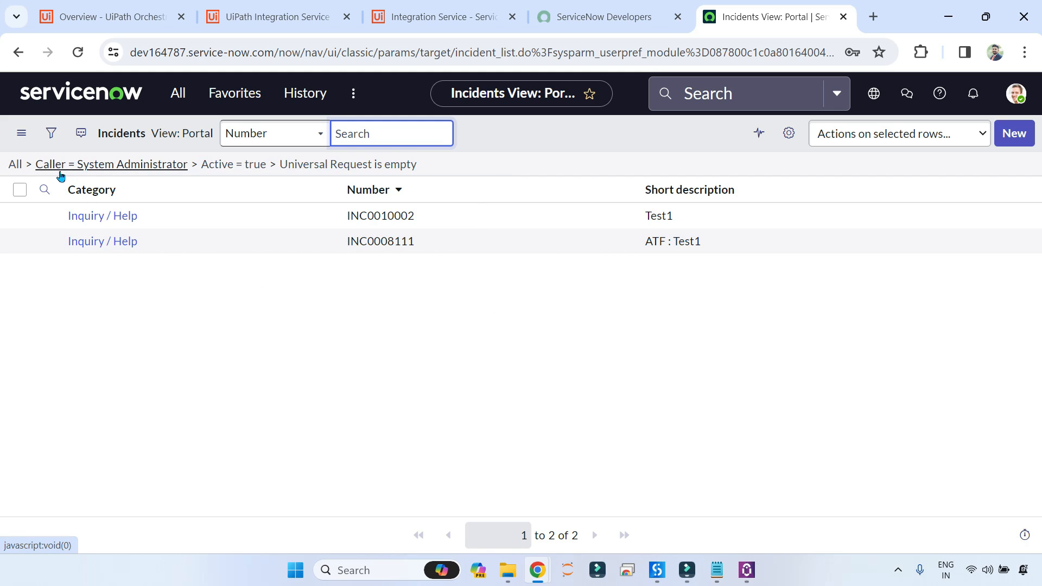
left_click(15, 165)
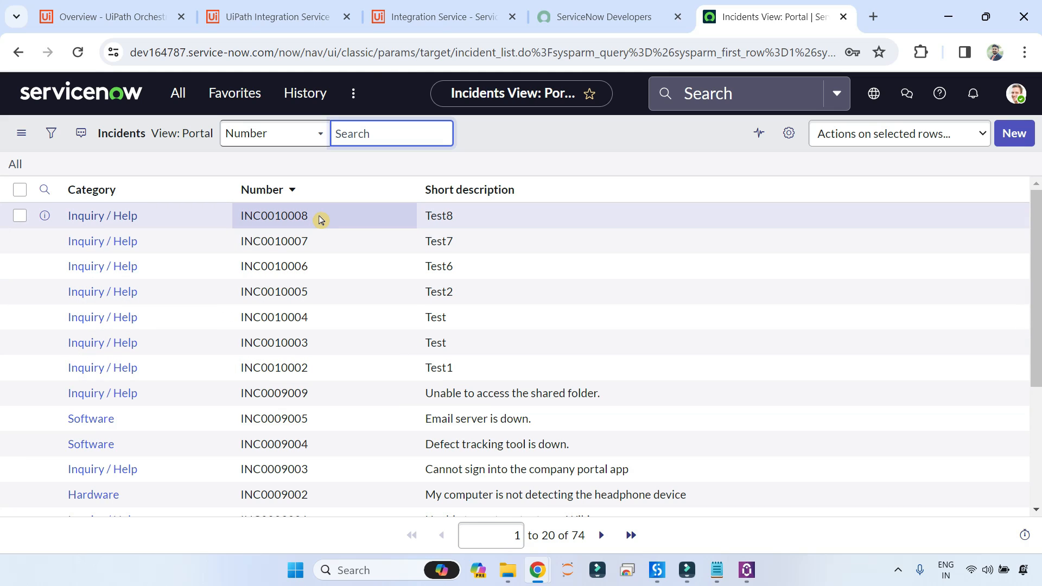
mouse_move(657, 570)
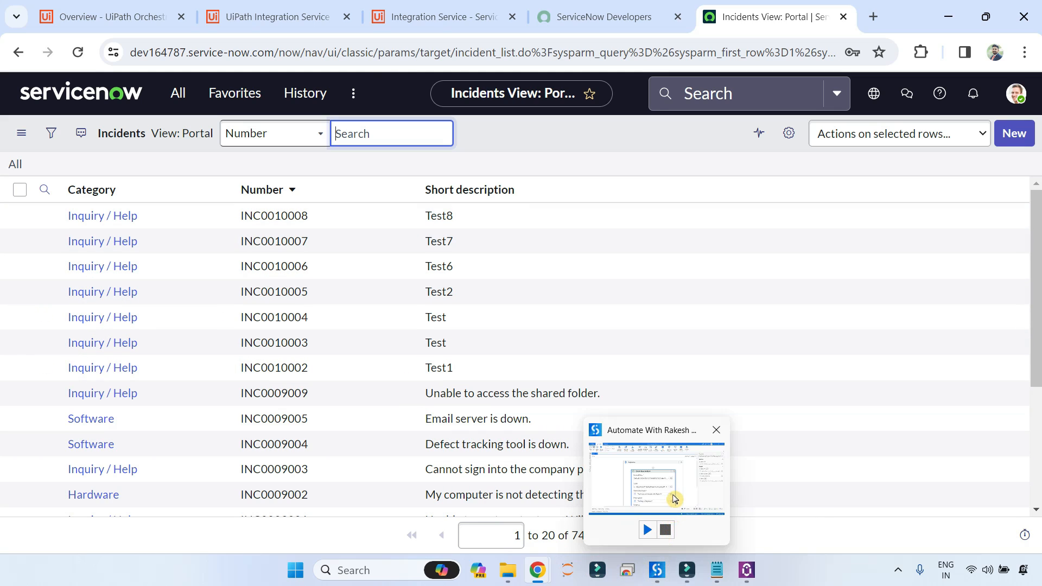
left_click(674, 498)
Debug-run Main and watch the Create New Incident activity complete successfully.
left_click(95, 41)
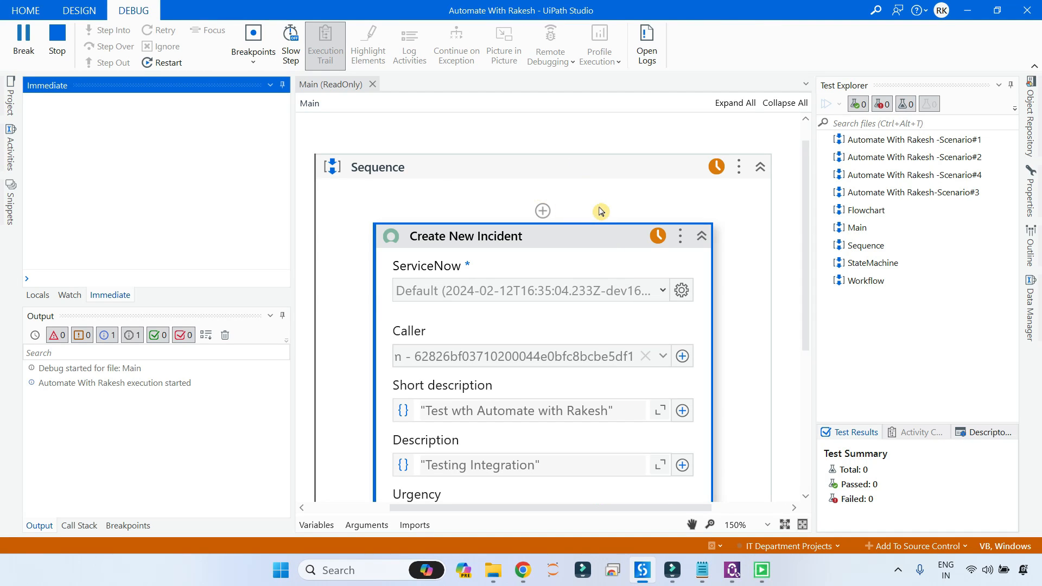
scroll(569, 262, "down", 1)
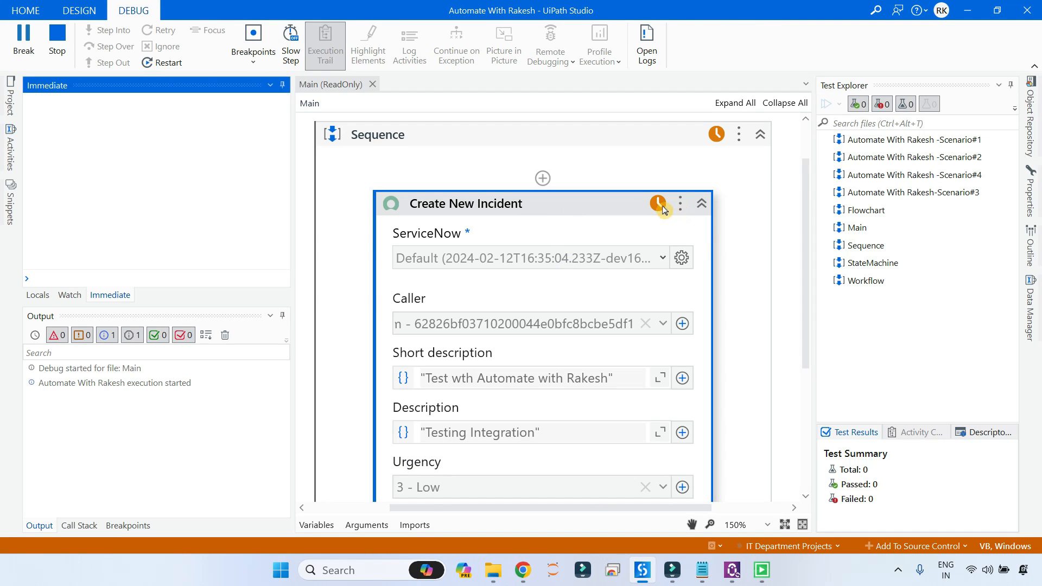
scroll(646, 233, "down", 5)
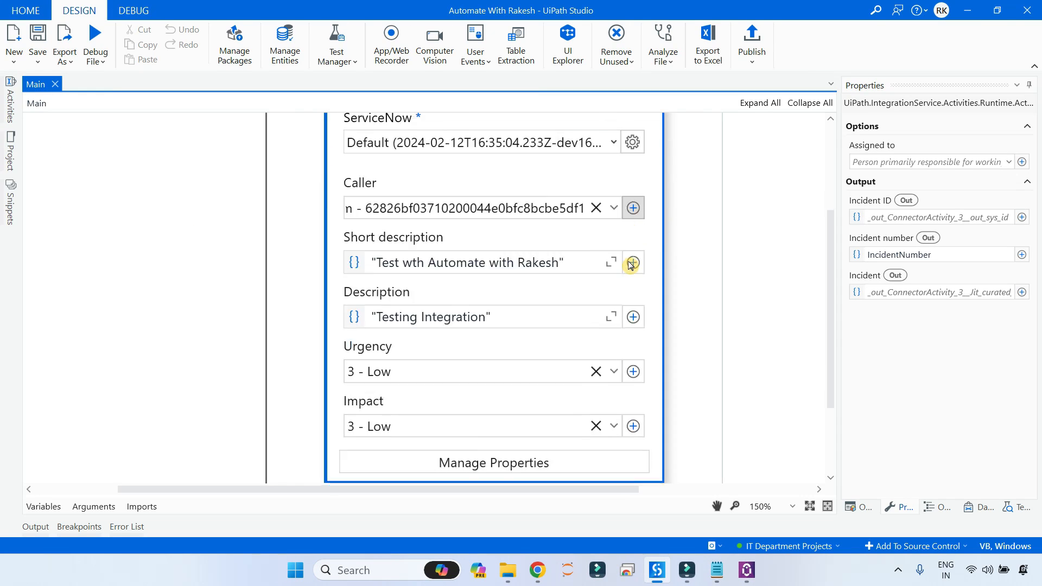
scroll(549, 317, "up", 5)
scroll(500, 304, "down", 2)
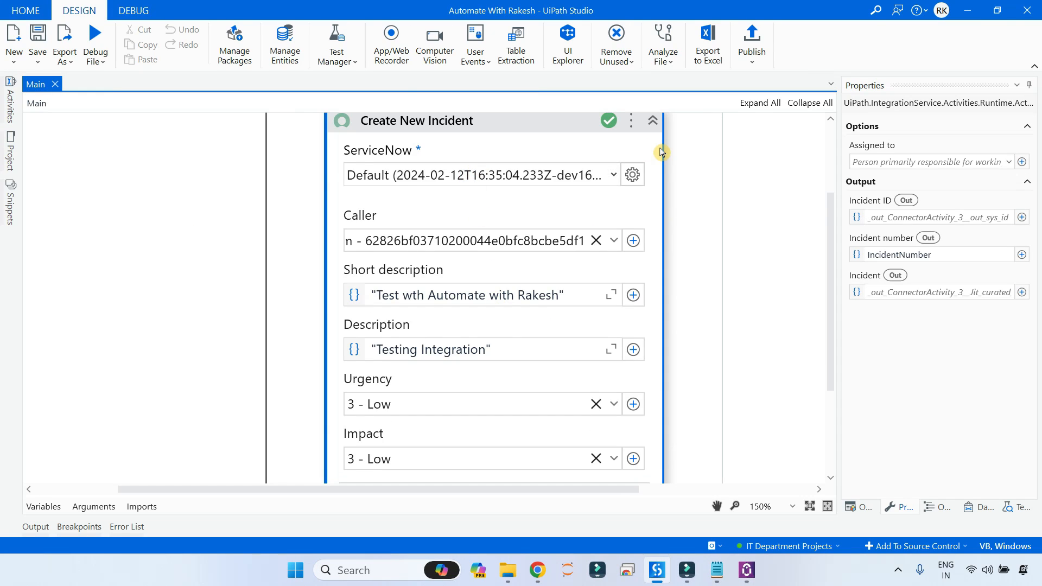
scroll(661, 152, "up", 1)
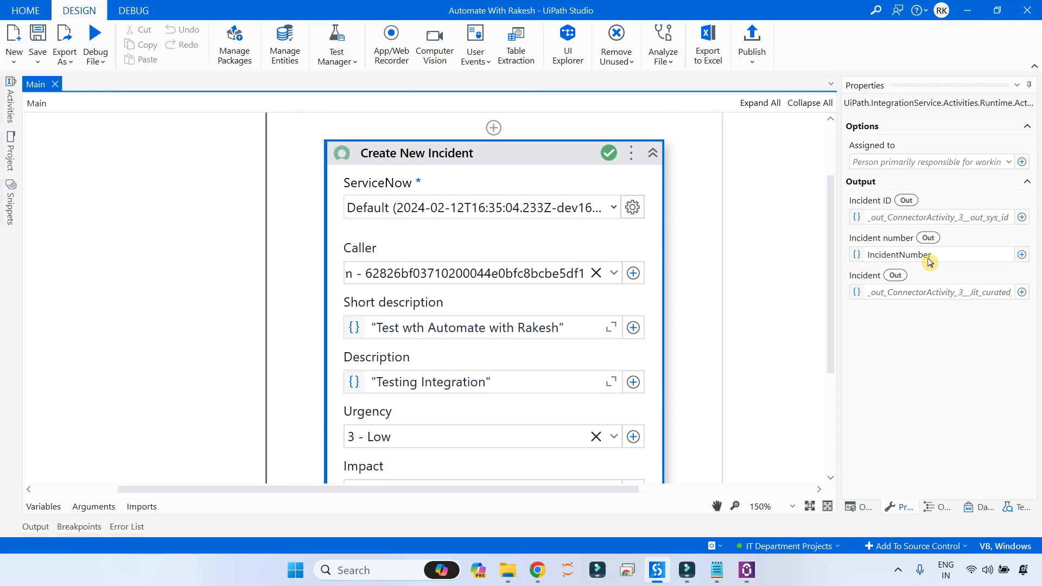
scroll(699, 266, "down", 4)
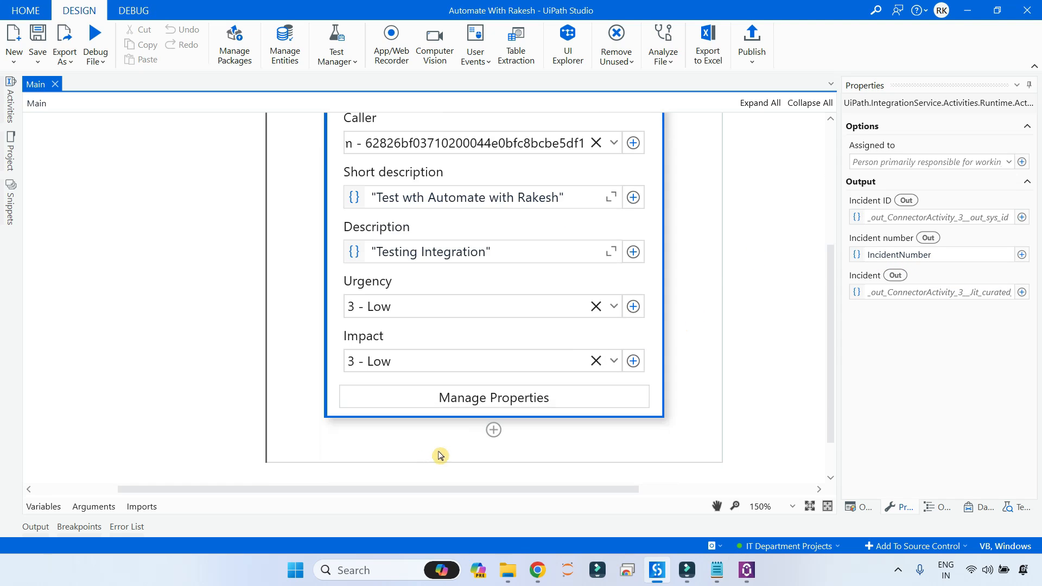
Refresh the ServiceNow Incidents list and open the new incident INC0010010.
mouse_move(538, 569)
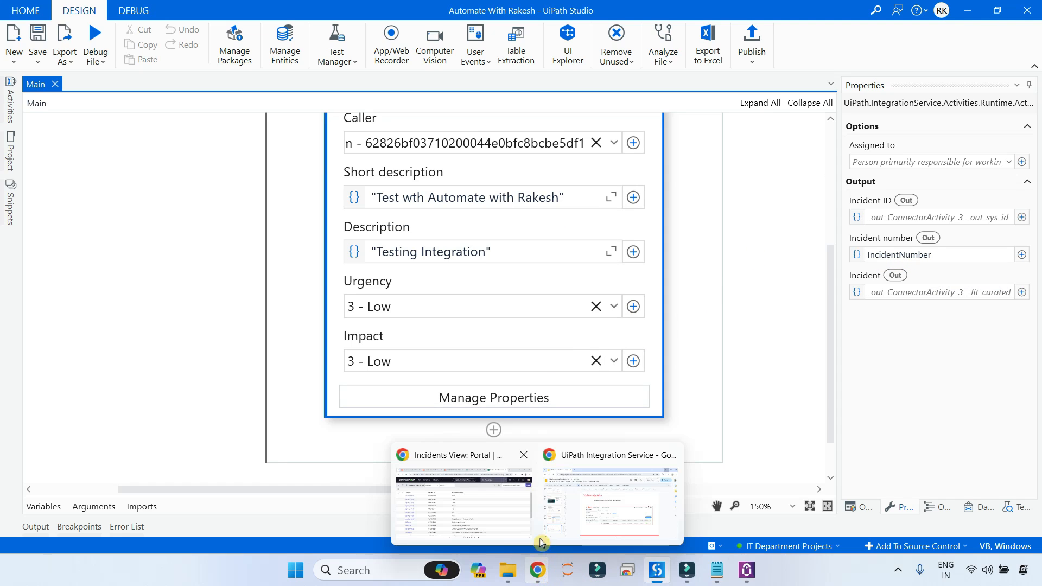
left_click(529, 538)
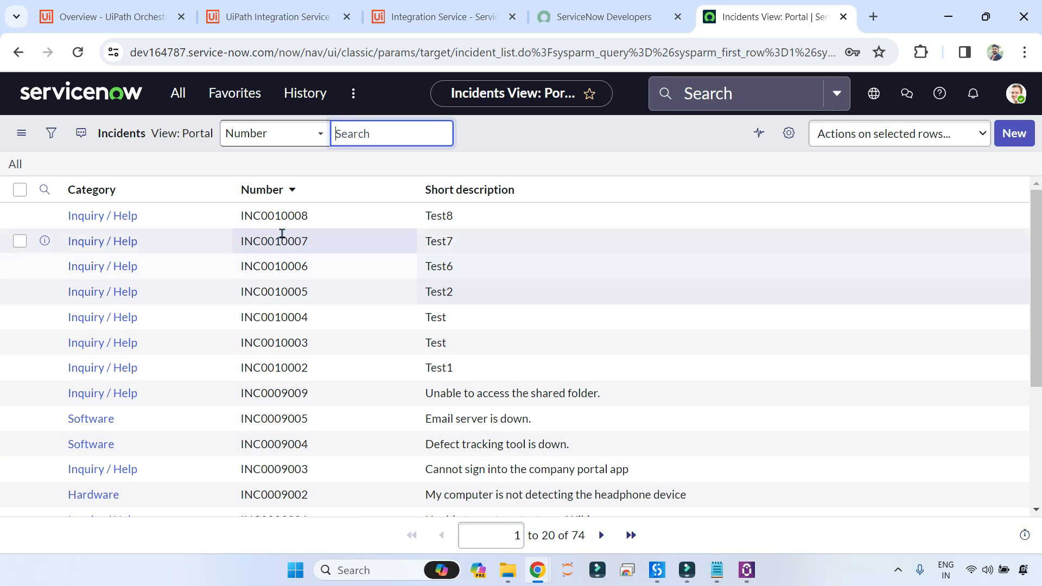
left_click(15, 165)
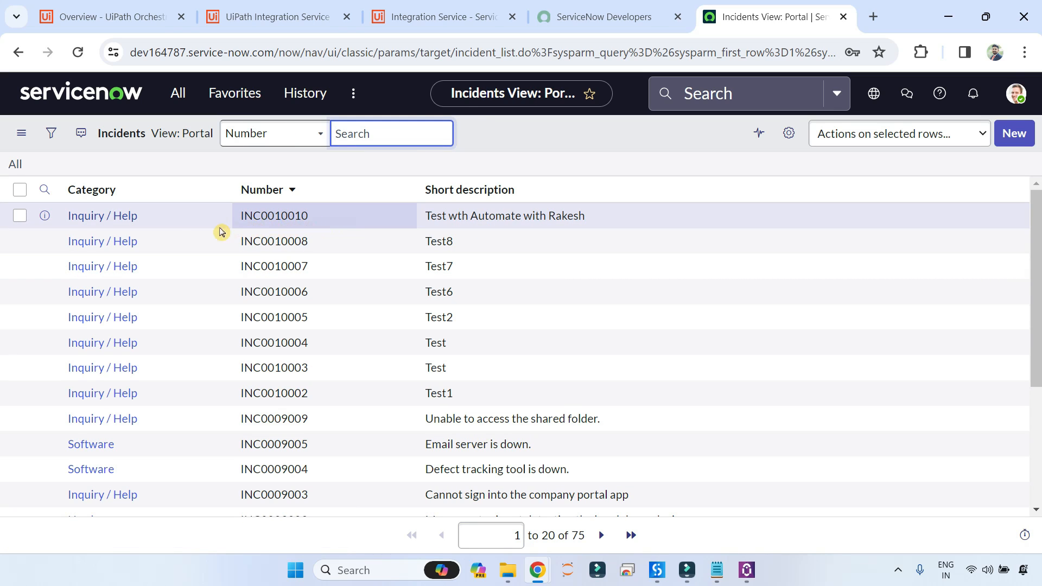
left_click(124, 223)
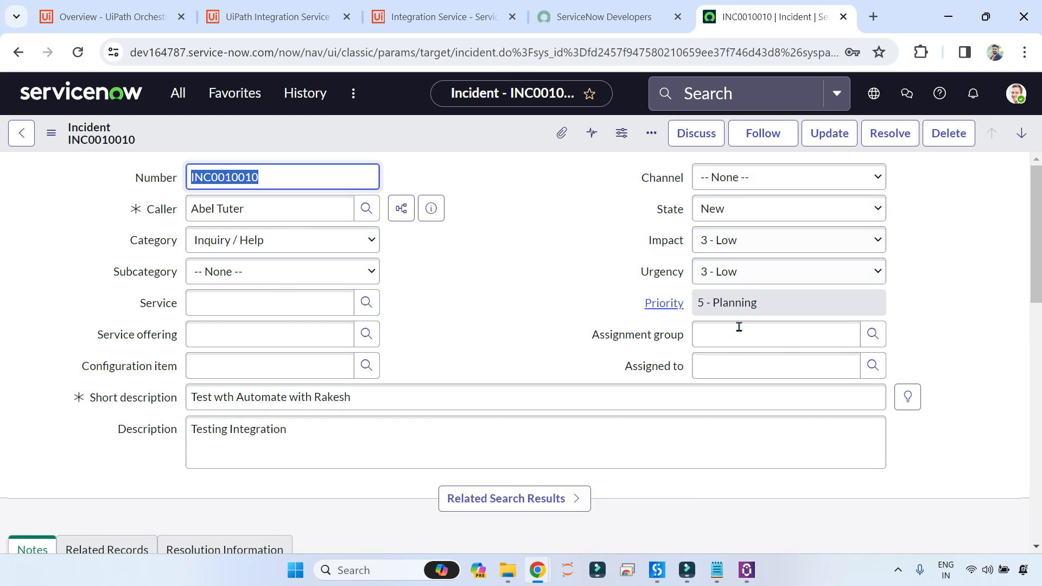
Check INC0010010 shows 'Testing Integration' and 3 - Low, then return to UiPath Studio.
scroll(596, 418, "down", 3)
scroll(437, 413, "up", 2)
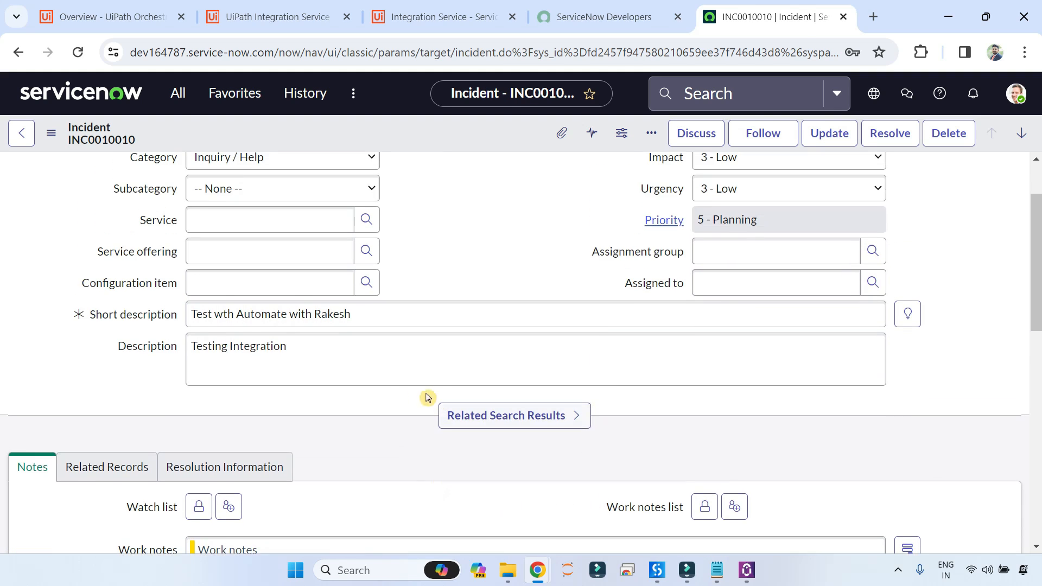
scroll(298, 309, "up", 2)
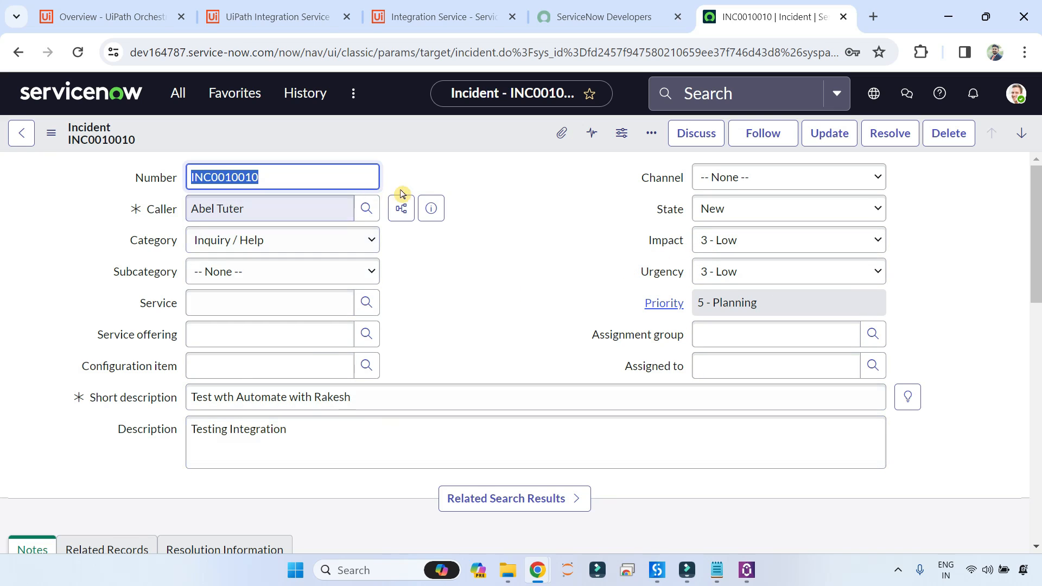
left_click(953, 276)
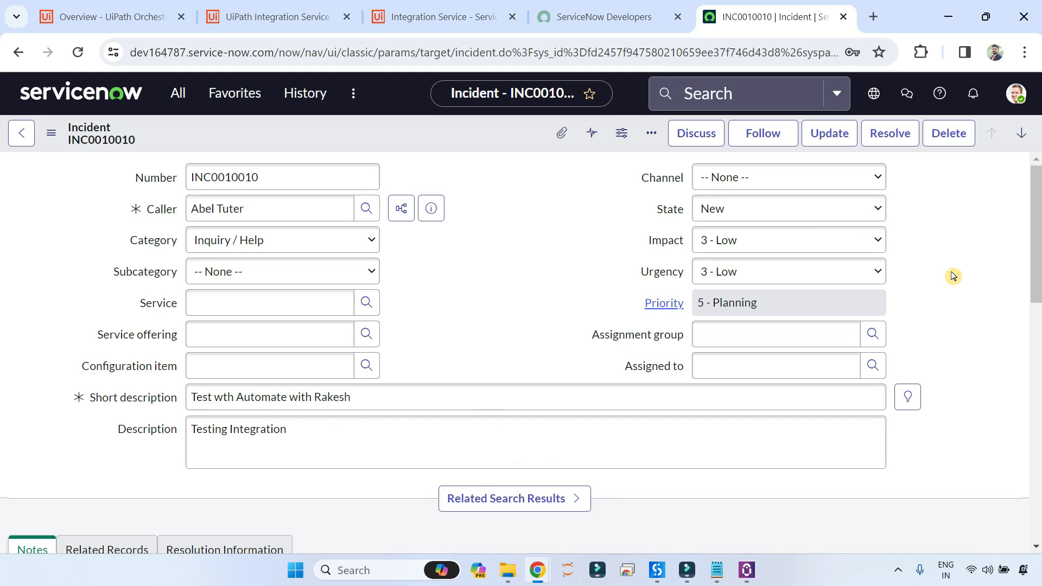
key("alt+Tab")
scroll(598, 407, "down", 2)
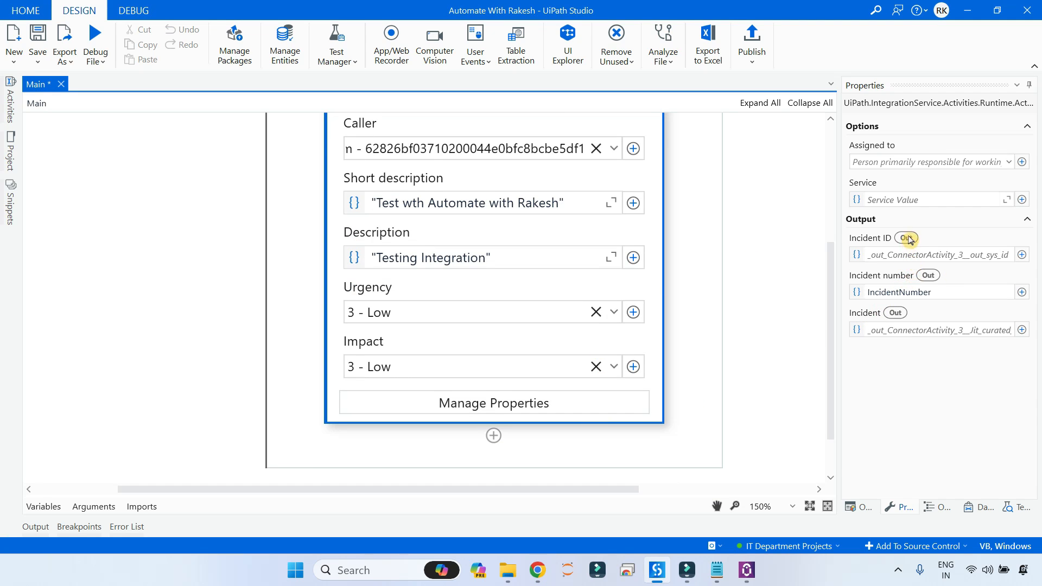
Add a Log Message activity after Create New Incident that logs IncidentNumber.
left_click(494, 436)
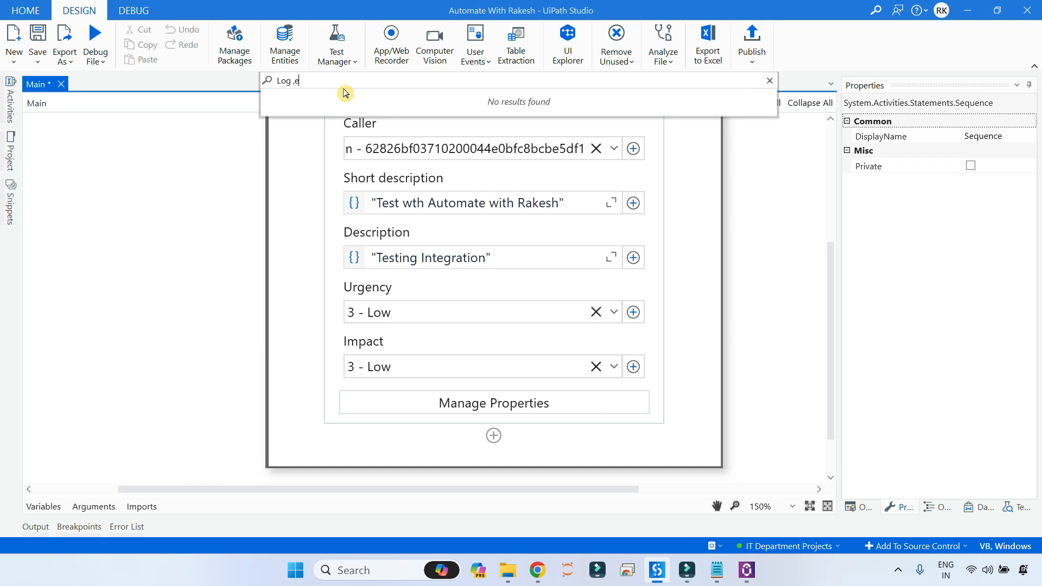
type("message")
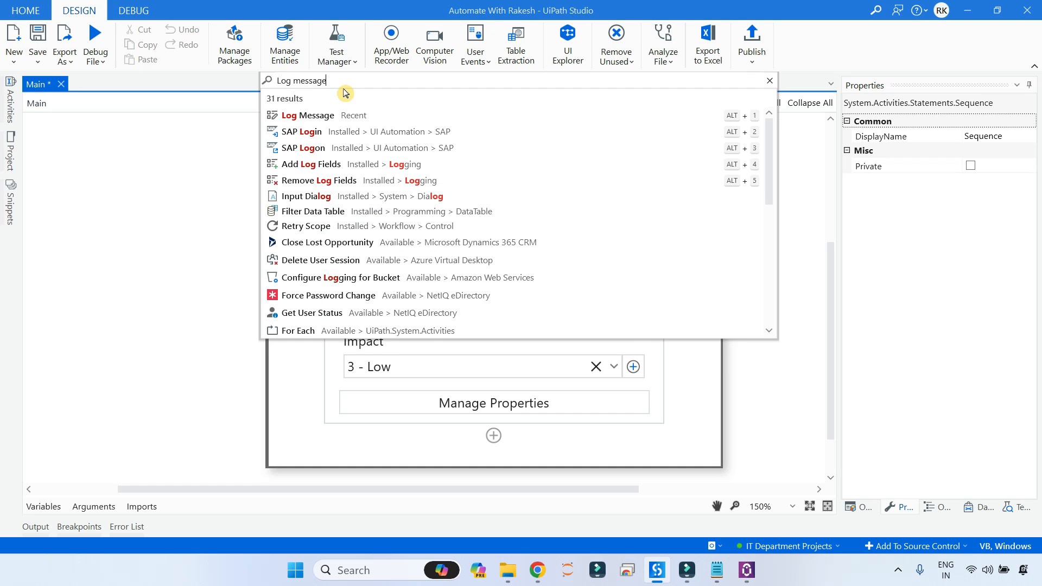
left_click(303, 112)
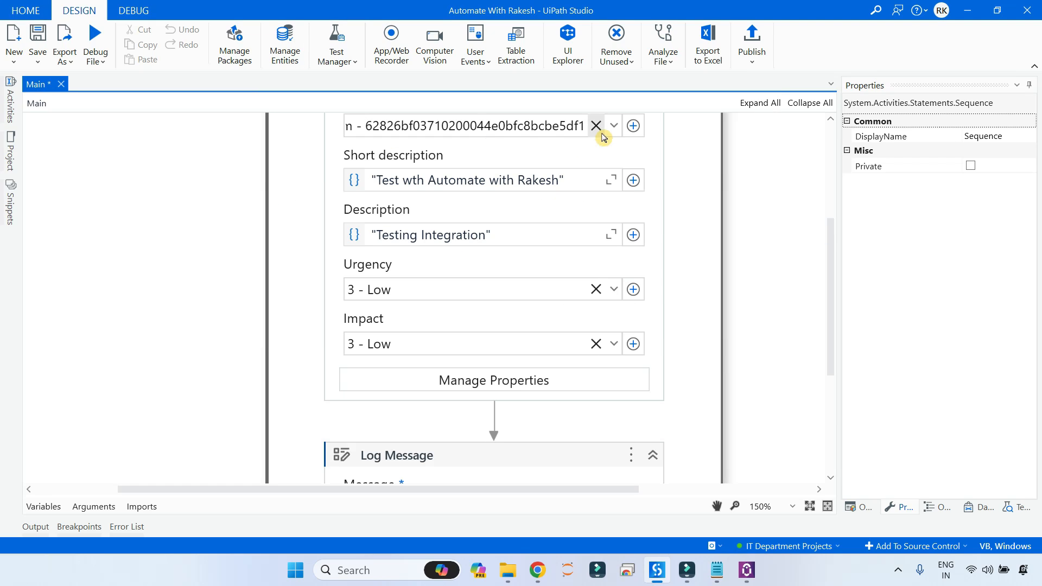
left_click(417, 309)
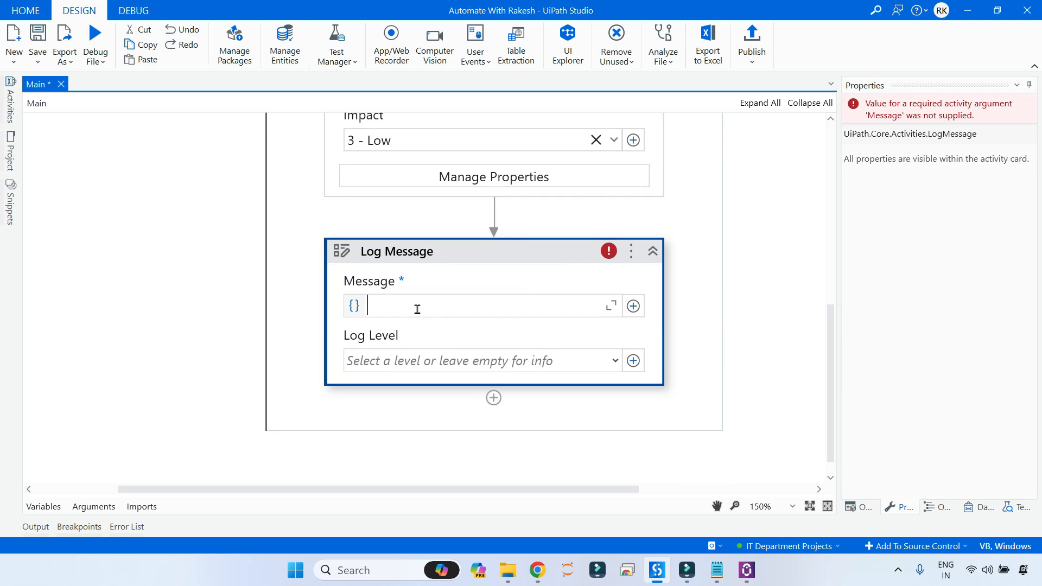
left_click(564, 324)
type("IncidentNumber")
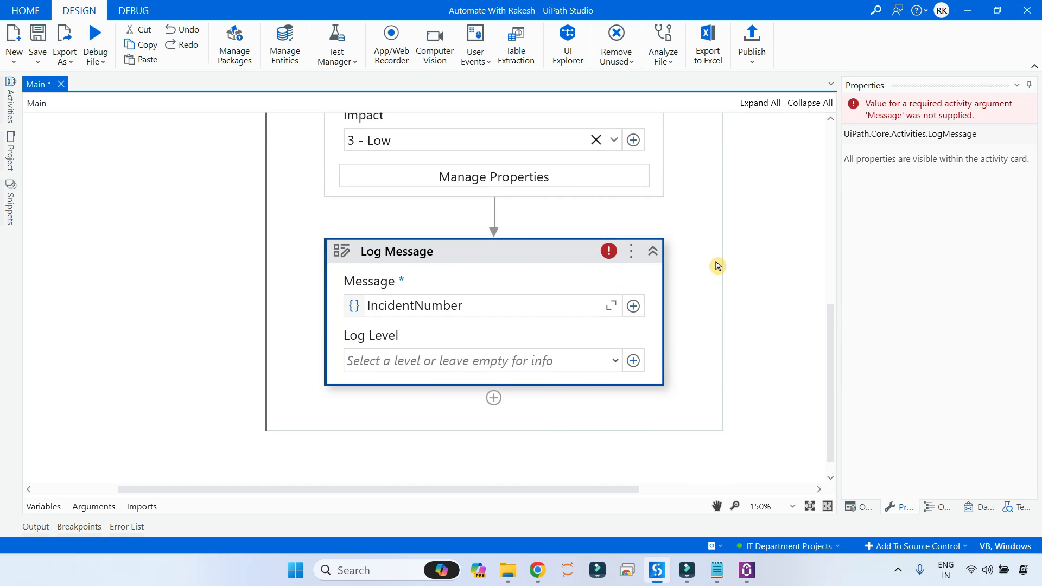
left_click(754, 265)
Append 123 to the short description and description, then save and debug-run the workflow.
scroll(754, 264, "up", 2)
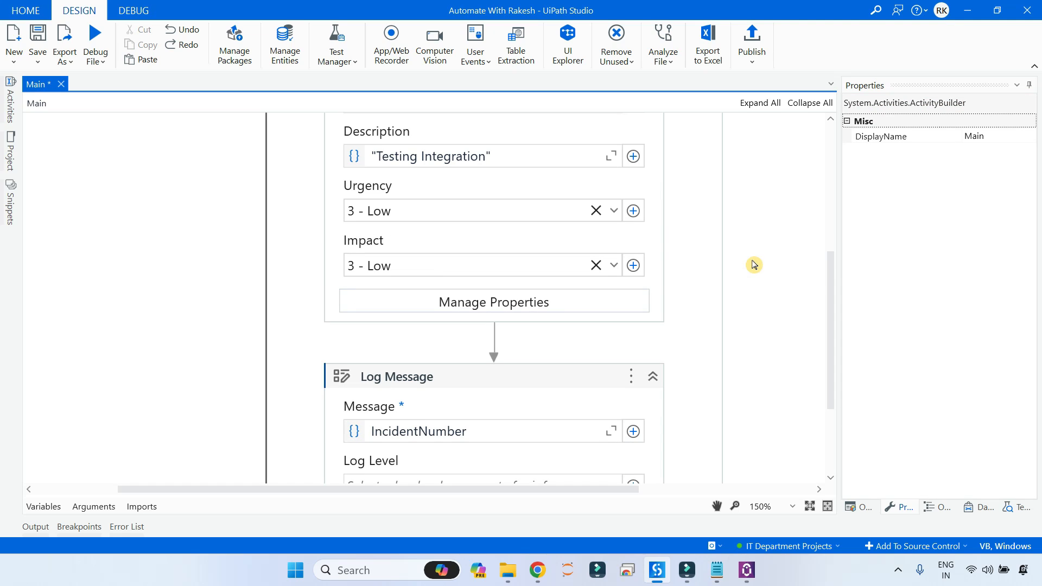
scroll(754, 265, "up", 4)
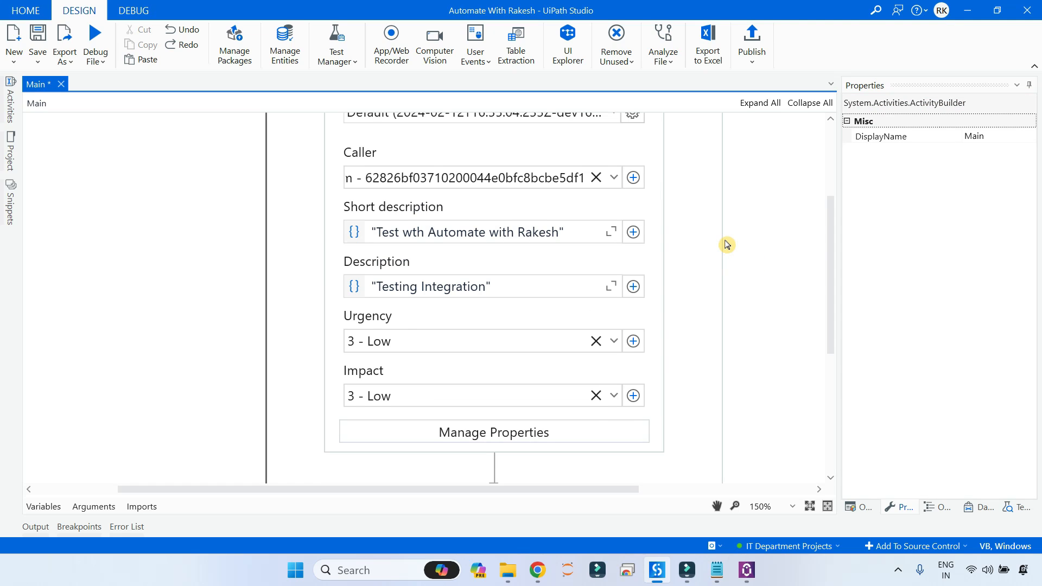
scroll(728, 245, "up", 2)
left_click(555, 297)
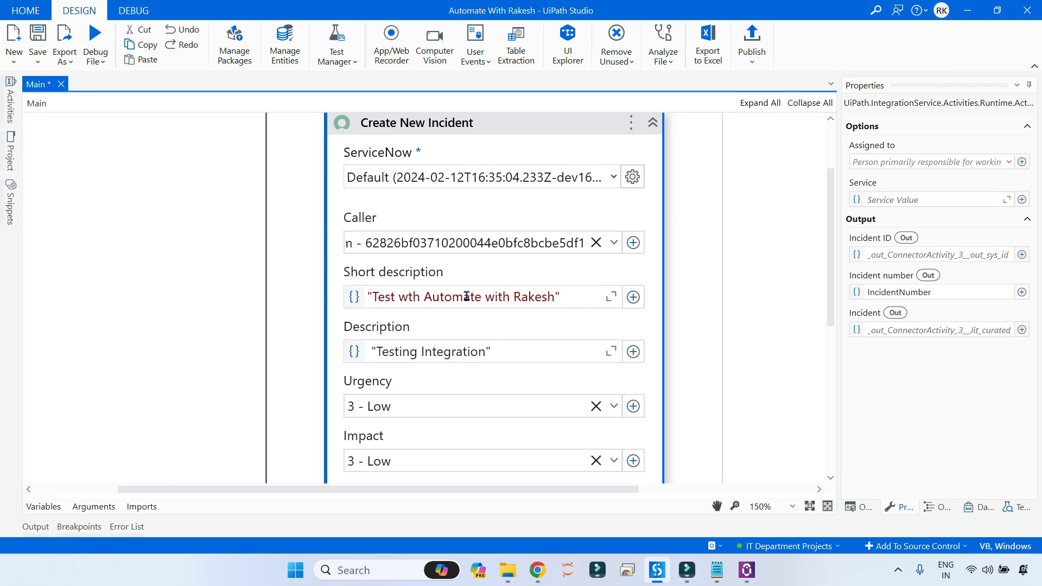
type("123")
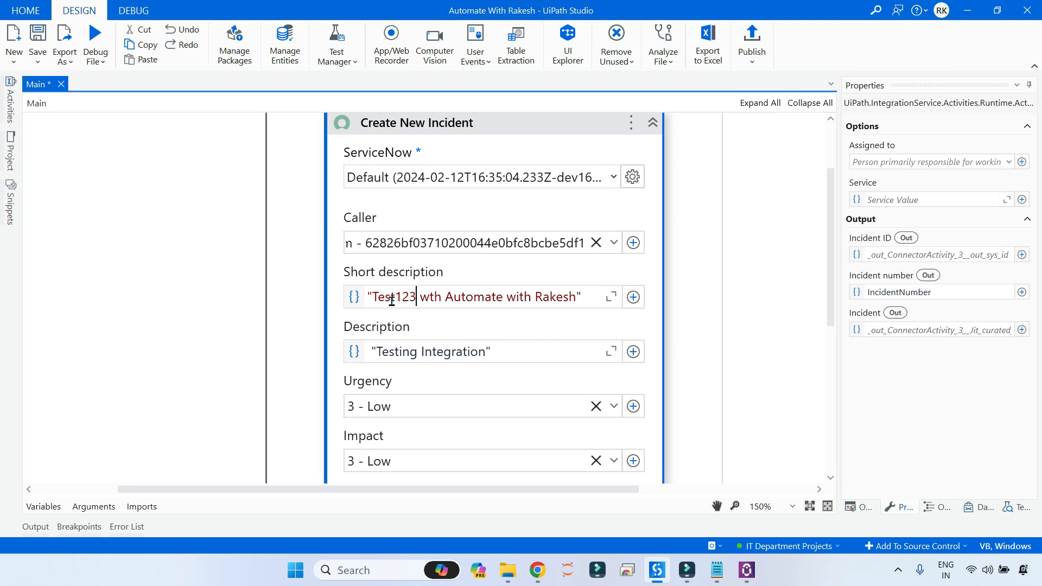
left_click(487, 351)
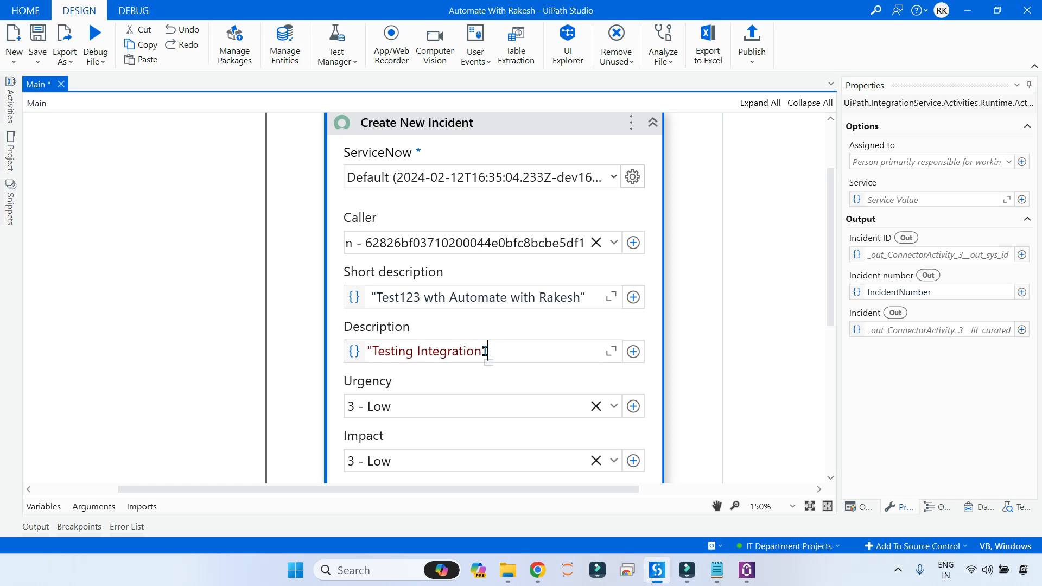
type("123")
left_click(726, 361)
scroll(725, 360, "up", 1)
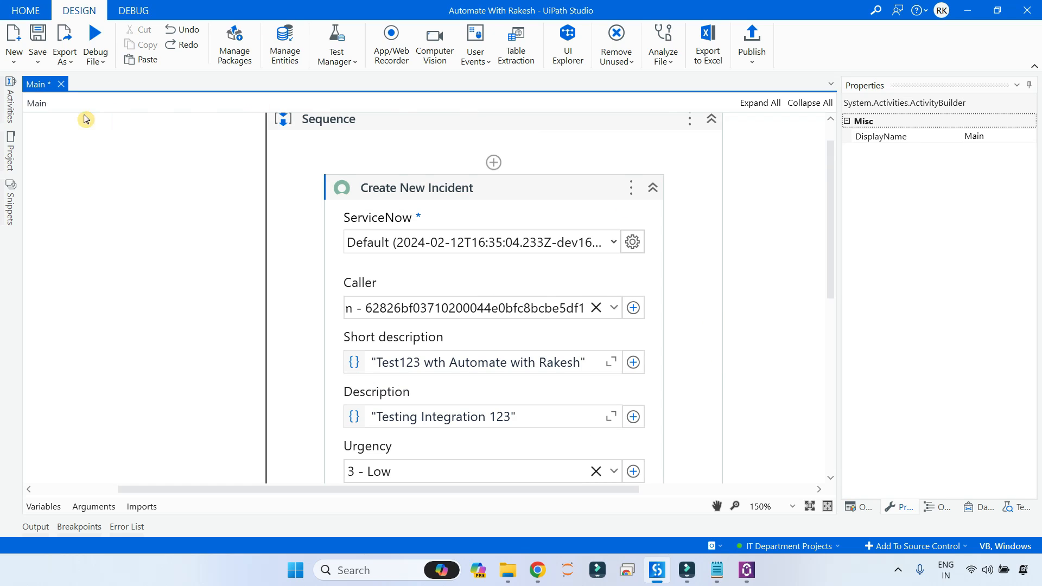
left_click(94, 45)
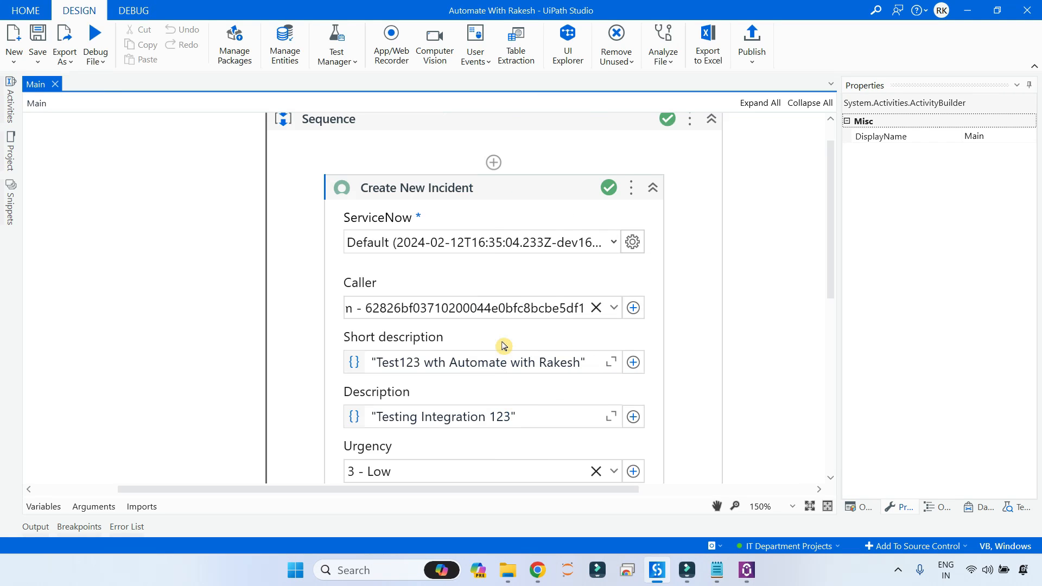
Confirm the output log shows new incident INC0010011, then switch to the ServiceNow page.
left_click(47, 524)
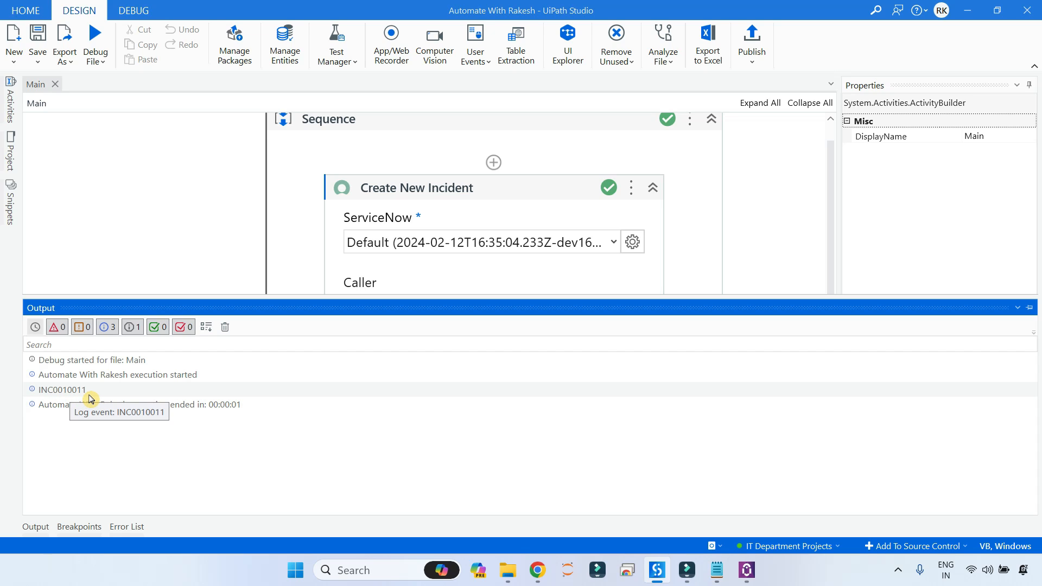
left_click(495, 526)
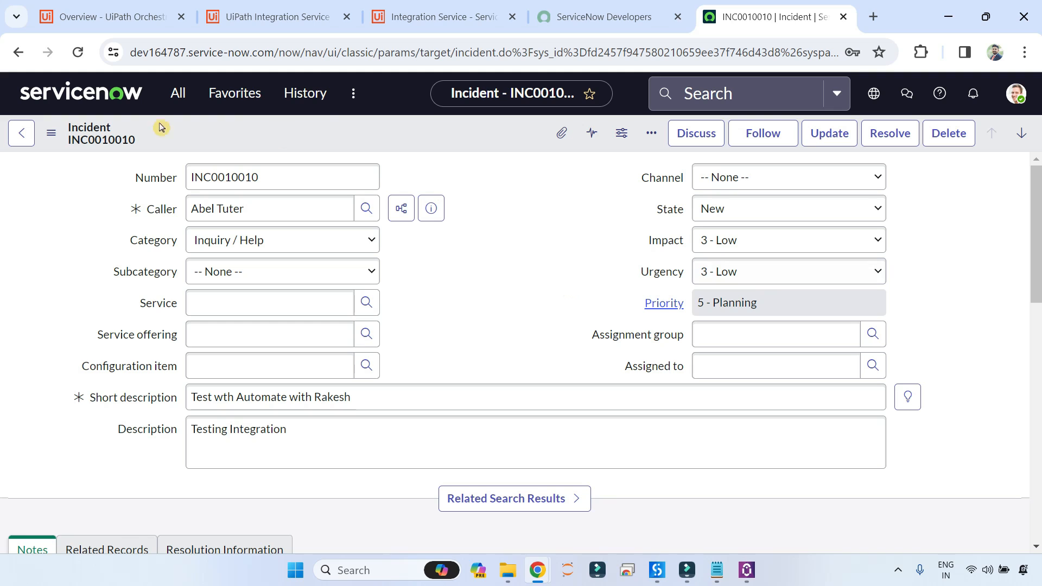
Return to the Incidents list, where INC0010011 now appears at the top.
left_click(20, 137)
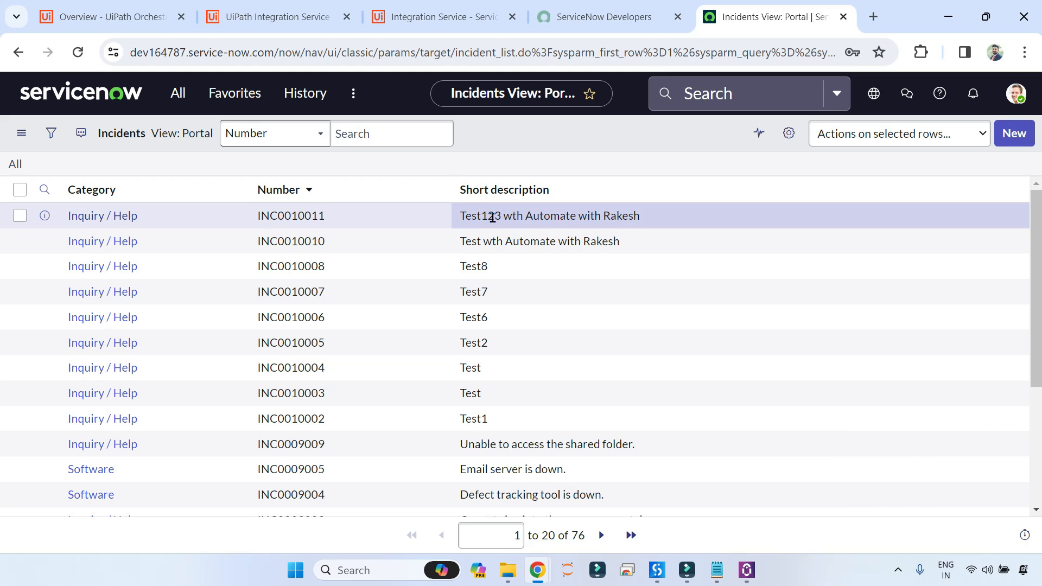
Review the ServiceNow activities in Studio's Activities panel, then bring back the ServiceNow Incidents list.
mouse_move(657, 570)
left_click(649, 491)
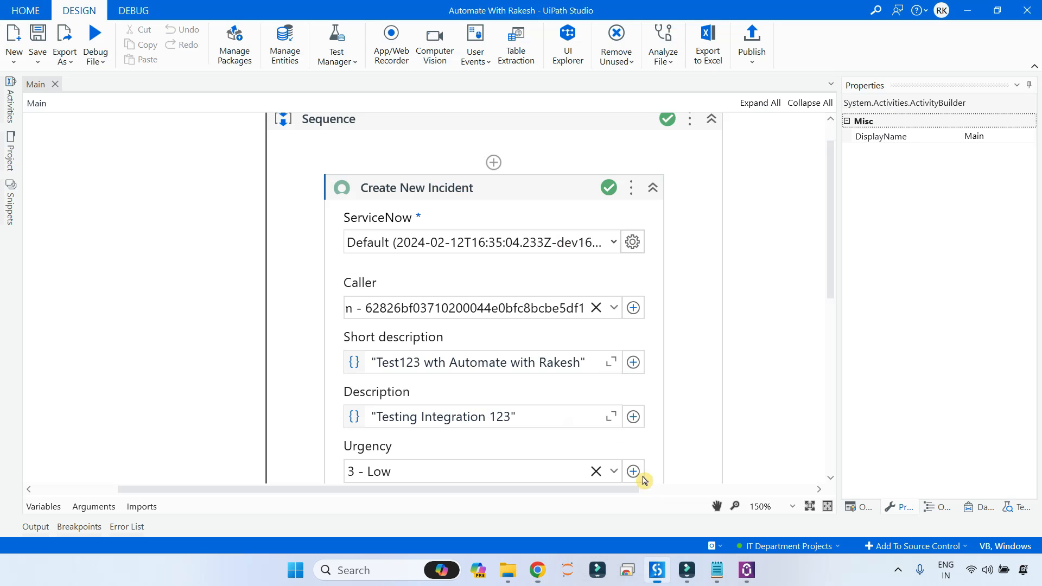
left_click(9, 100)
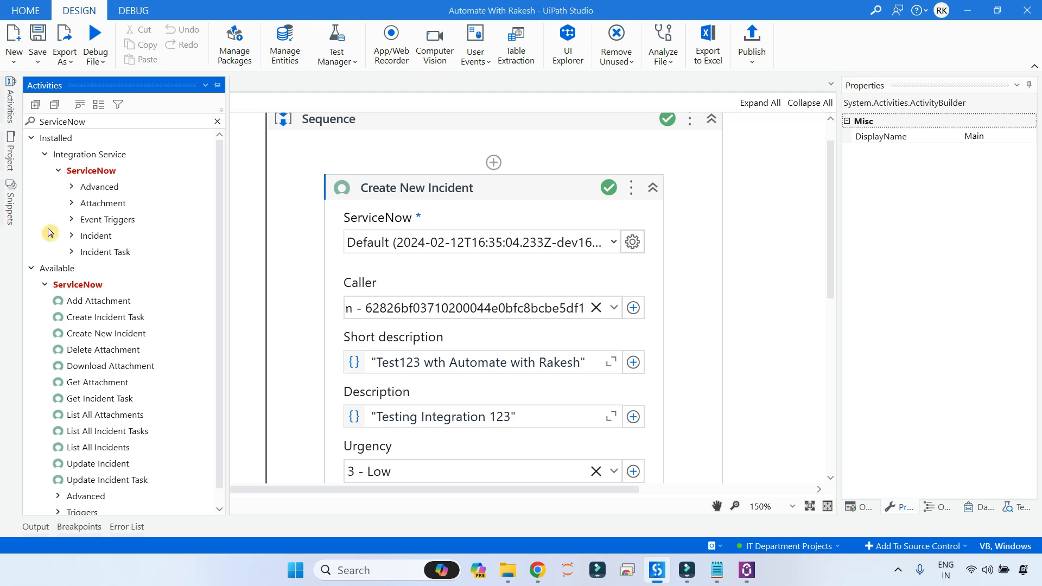
scroll(106, 358, "down", 1)
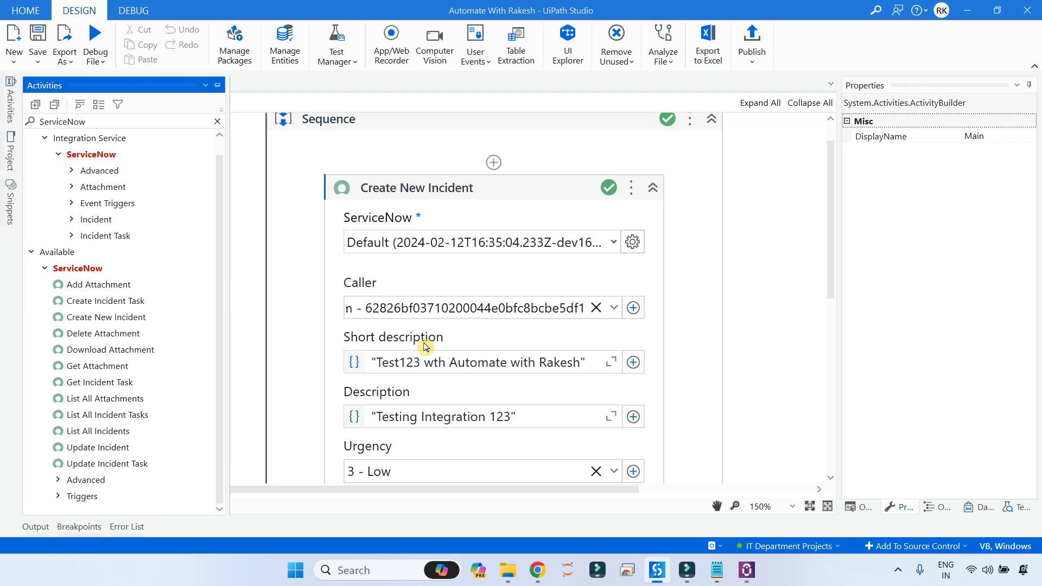
mouse_move(427, 347)
mouse_move(545, 574)
left_click(485, 518)
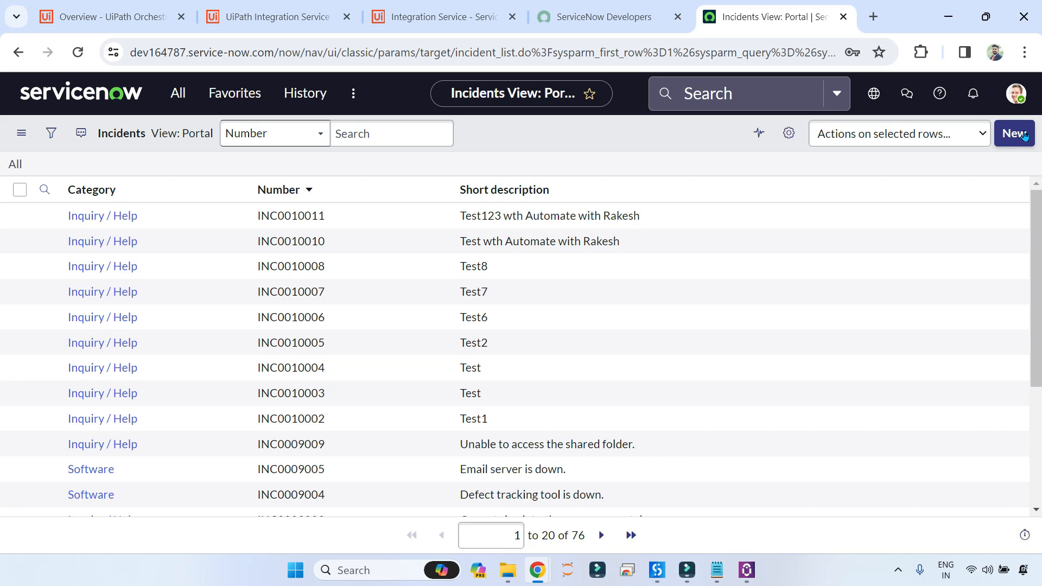
Switch to the UiPath Integration Service connections page.
left_click(271, 17)
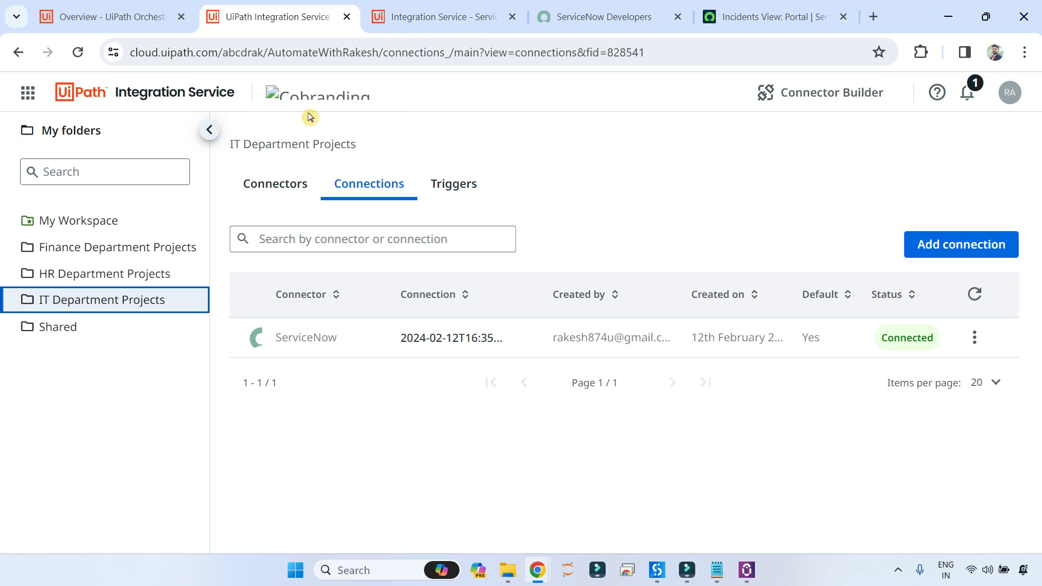
Start a new trigger using the ServiceNow connector and the Incident Created event.
left_click(457, 188)
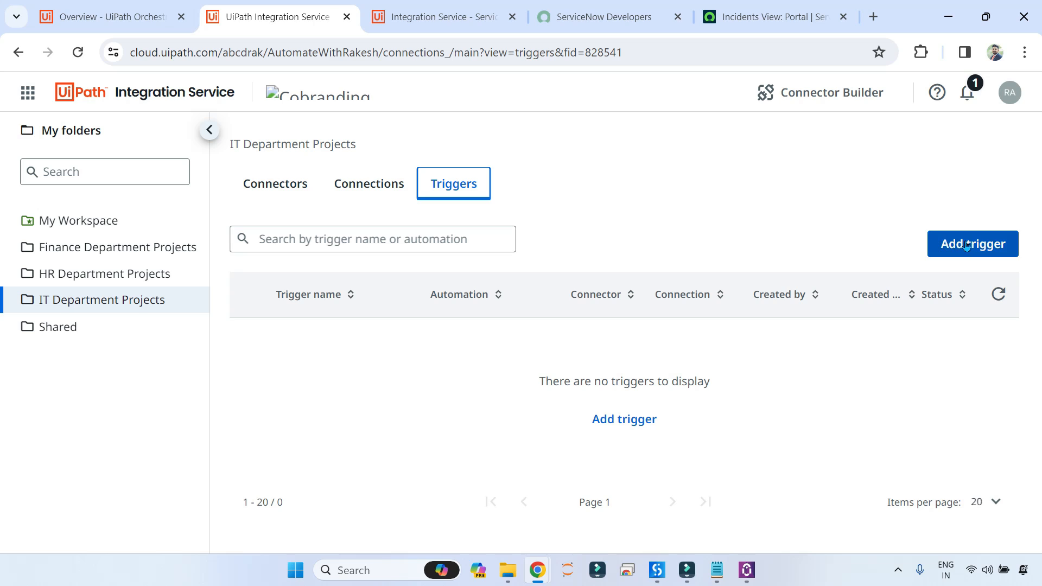
left_click(968, 245)
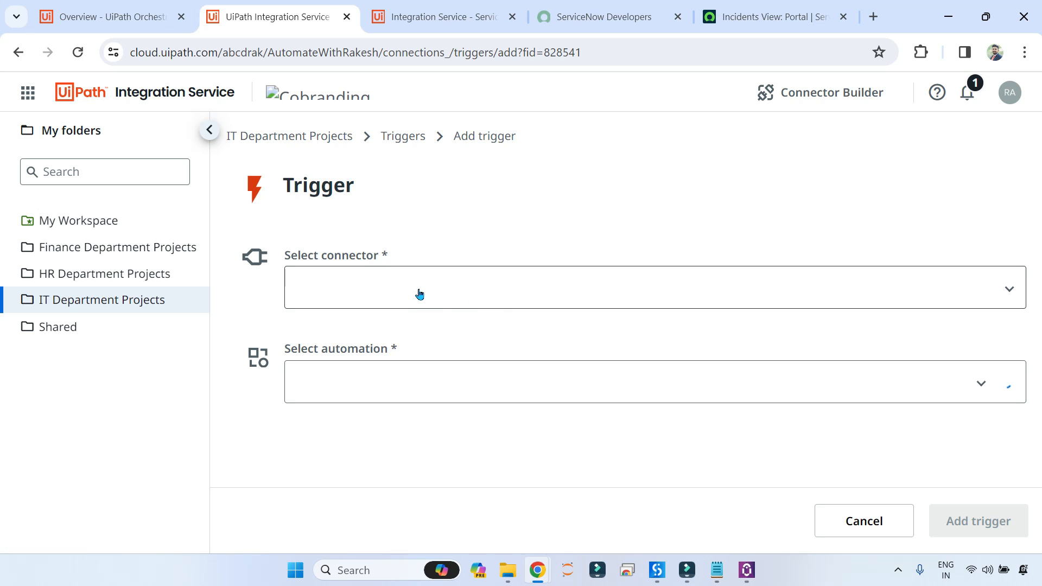
left_click(484, 279)
type("Servi")
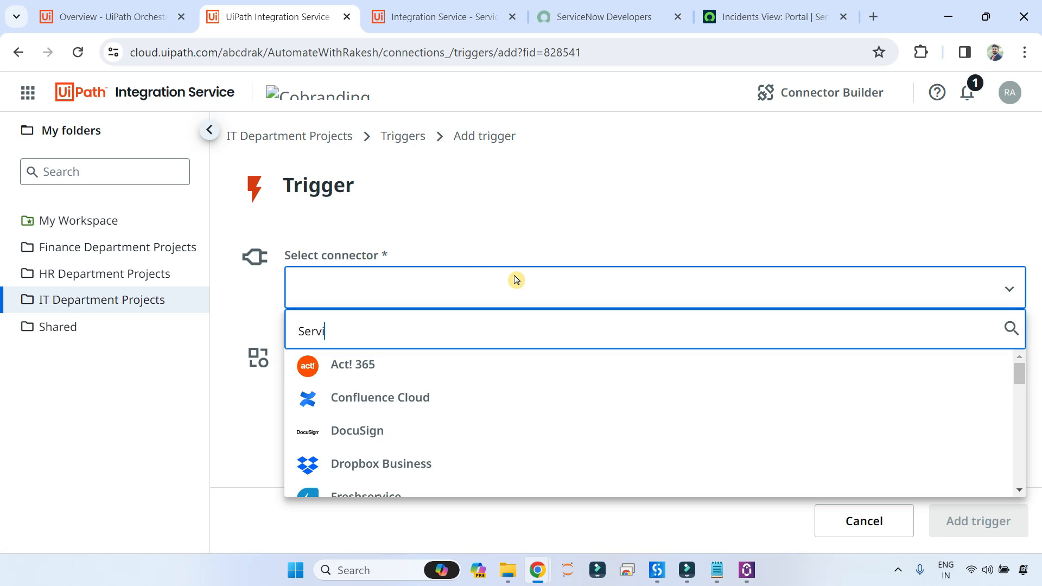
type("ceNow")
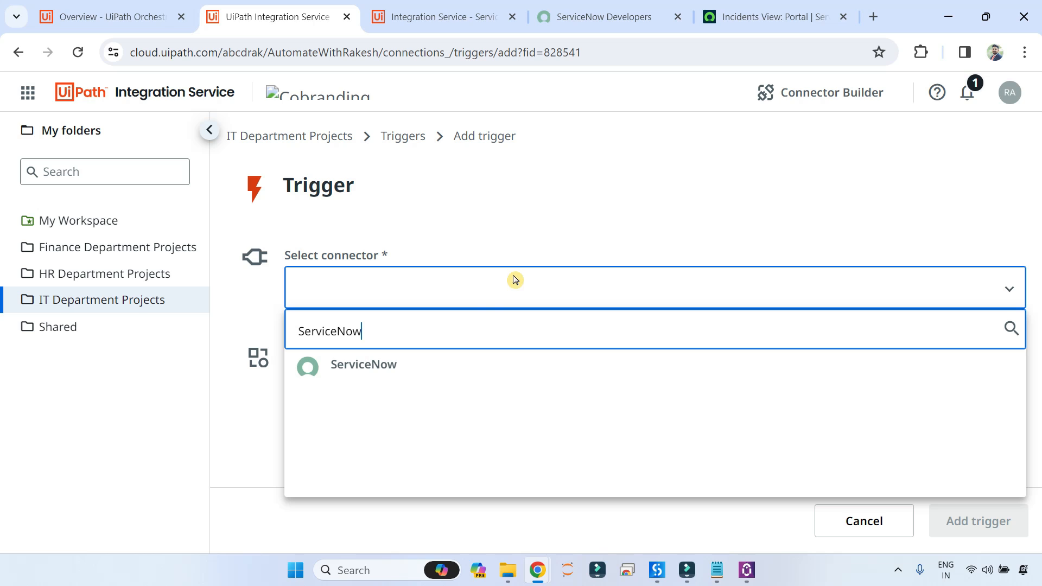
left_click(724, 363)
scroll(288, 334, "down", 2)
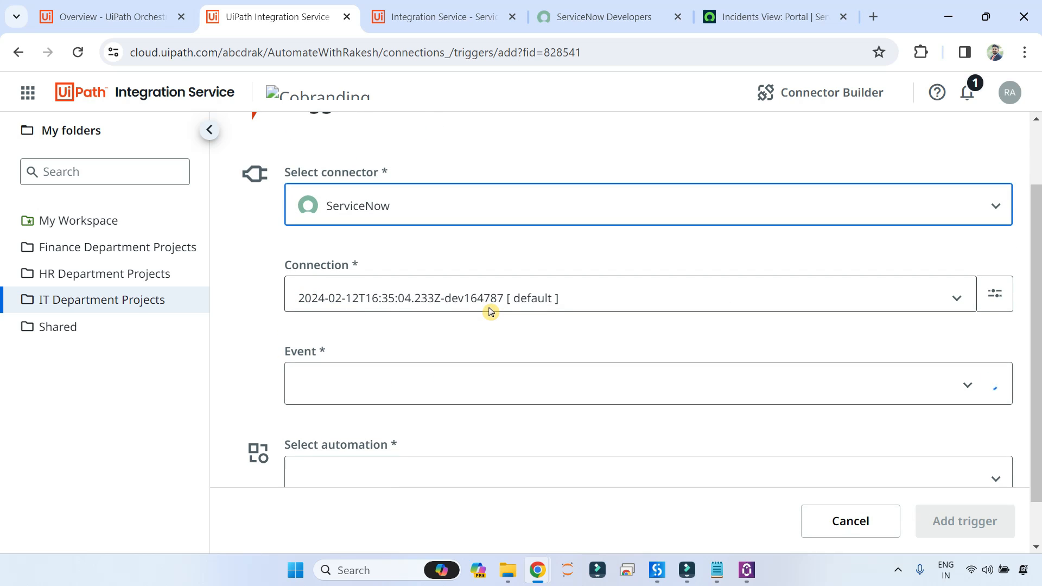
scroll(400, 389, "down", 2)
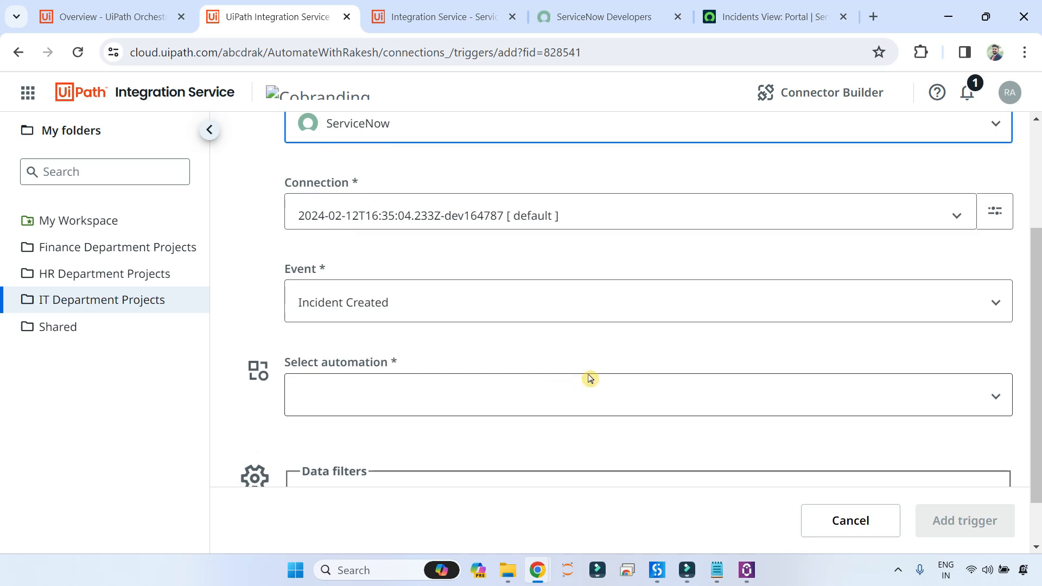
left_click(971, 314)
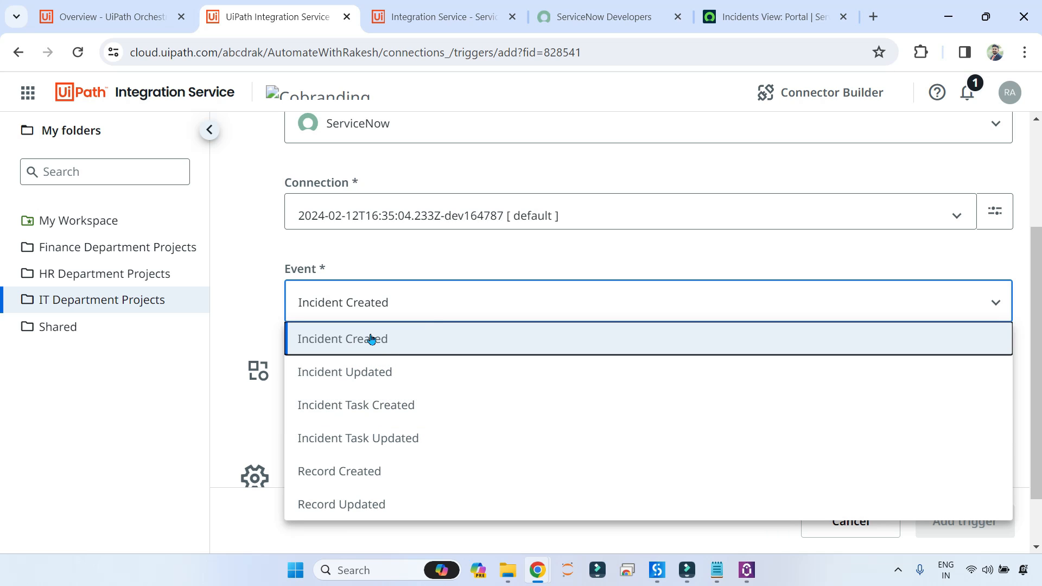
left_click(343, 349)
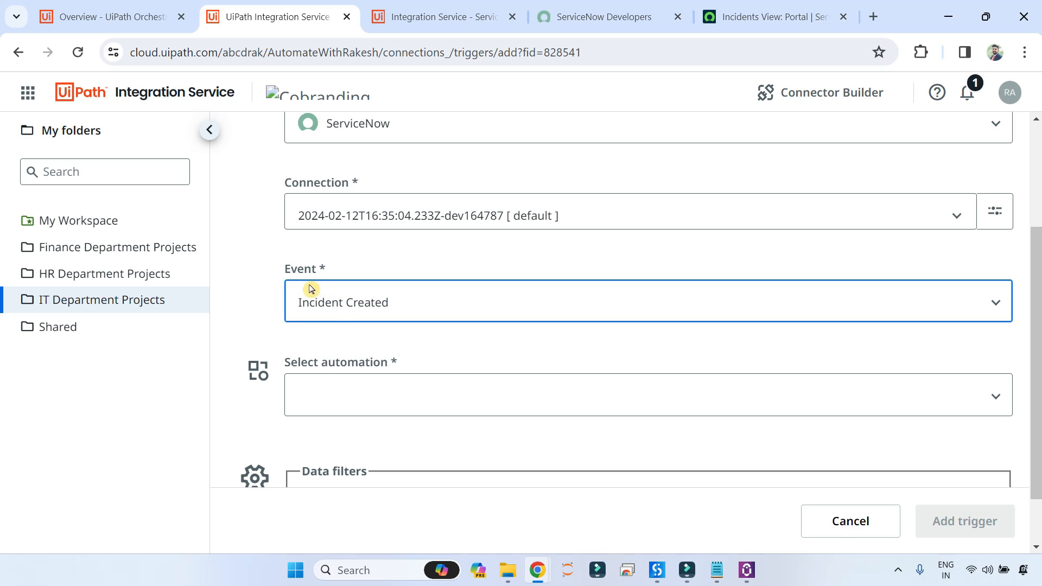
Set the trigger to run QuickTesting-1 with a Production (Unattended) license and create it.
scroll(398, 319, "down", 1)
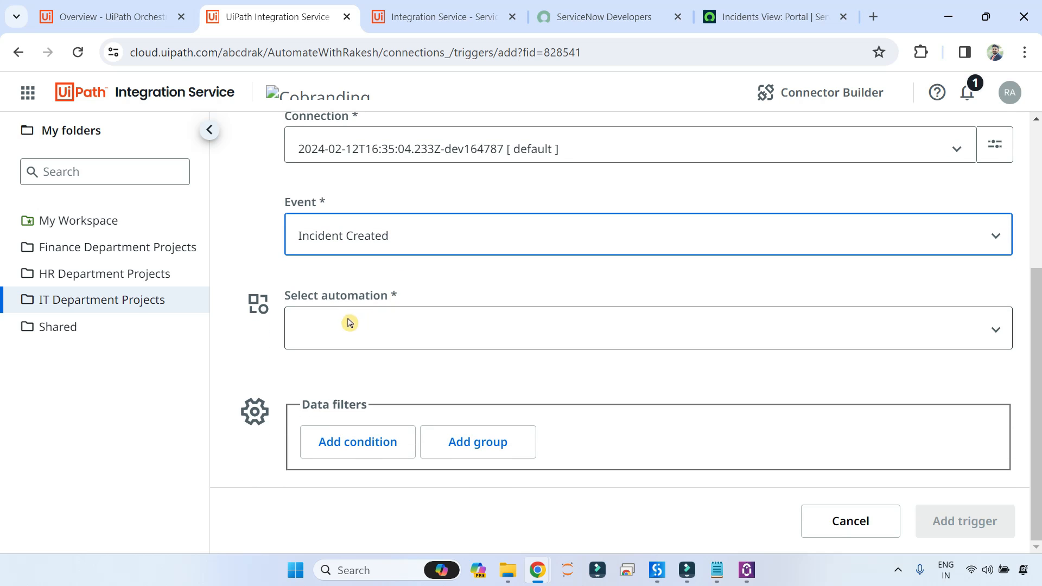
left_click(350, 329)
scroll(432, 297, "down", 1)
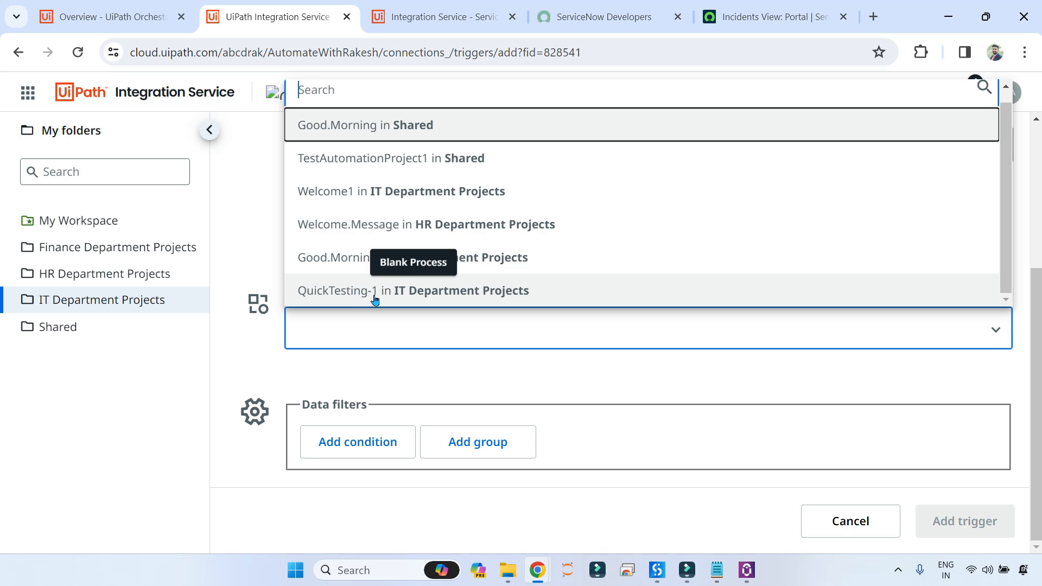
left_click(452, 296)
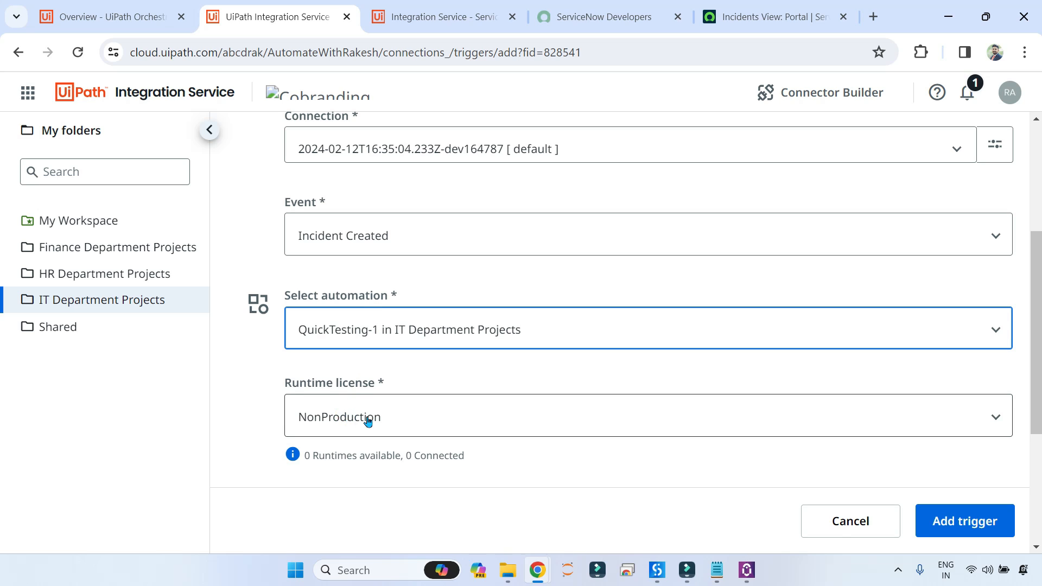
scroll(380, 407, "down", 2)
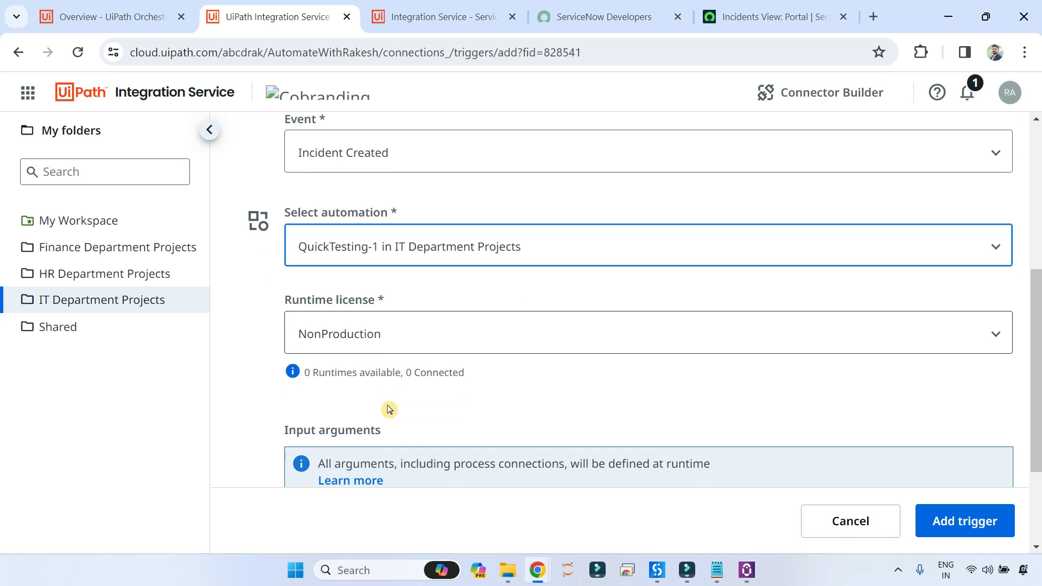
left_click(395, 343)
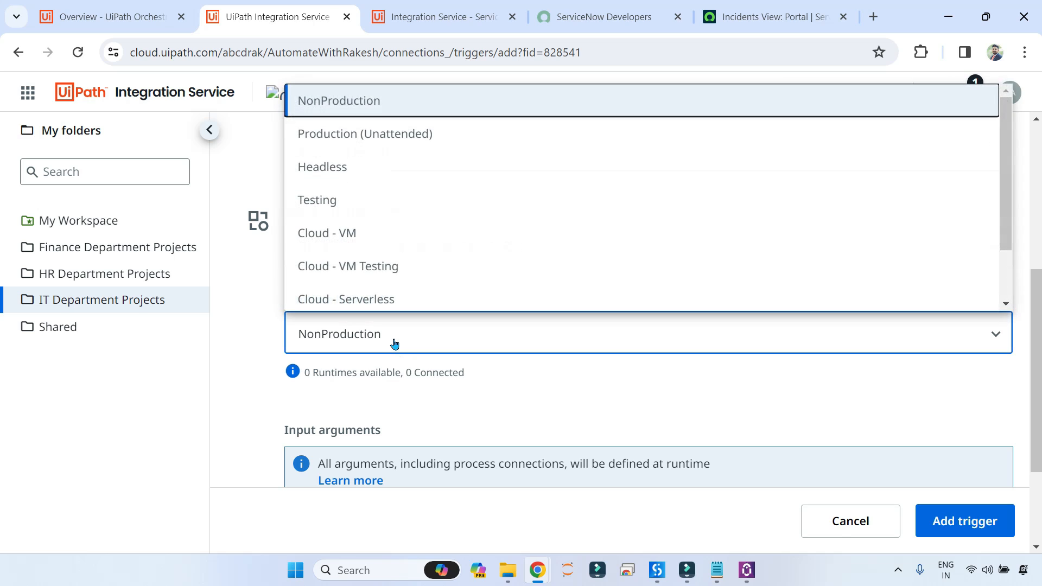
left_click(393, 141)
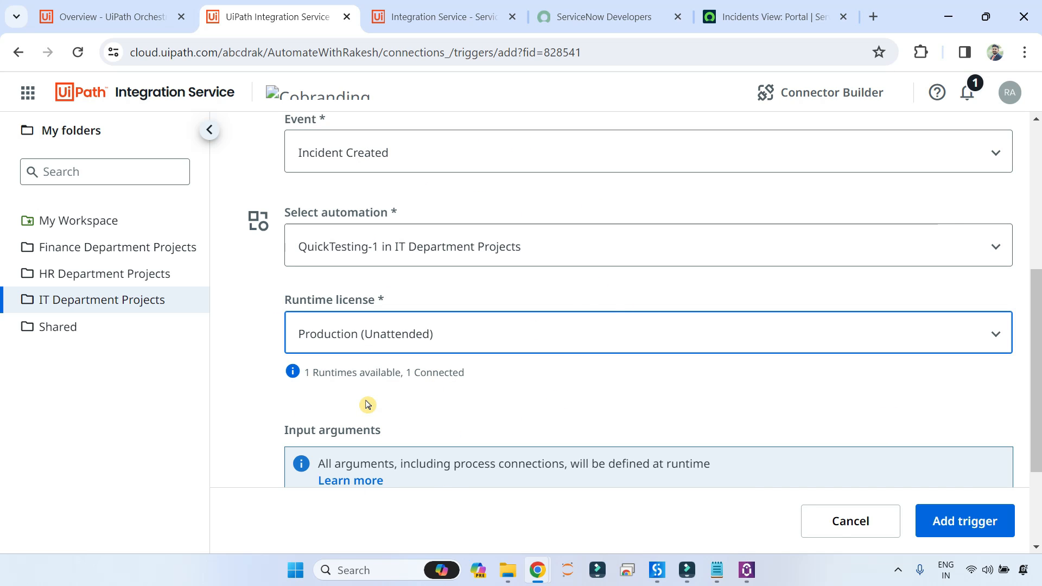
scroll(380, 408, "down", 3)
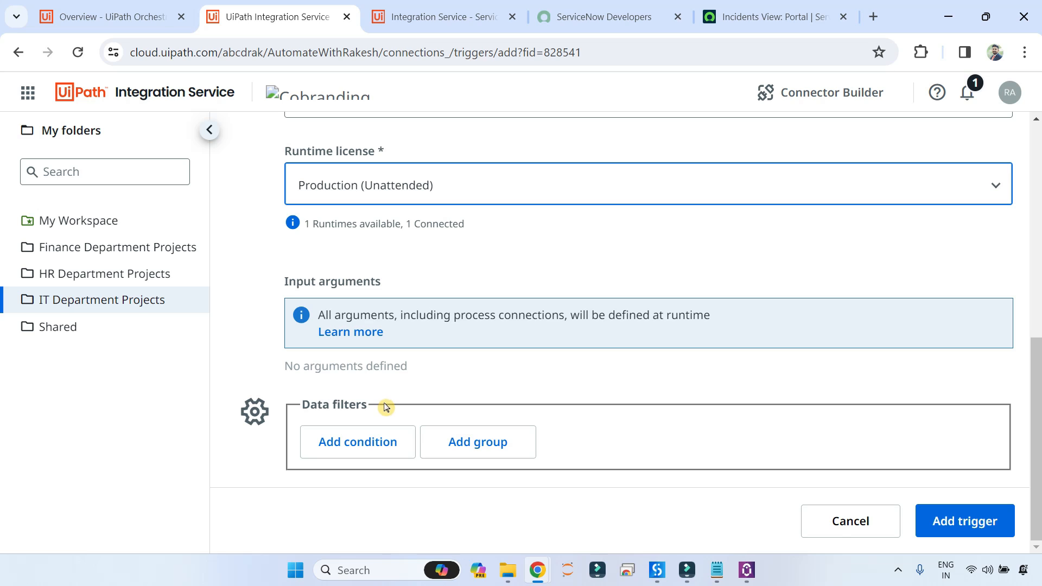
left_click(974, 526)
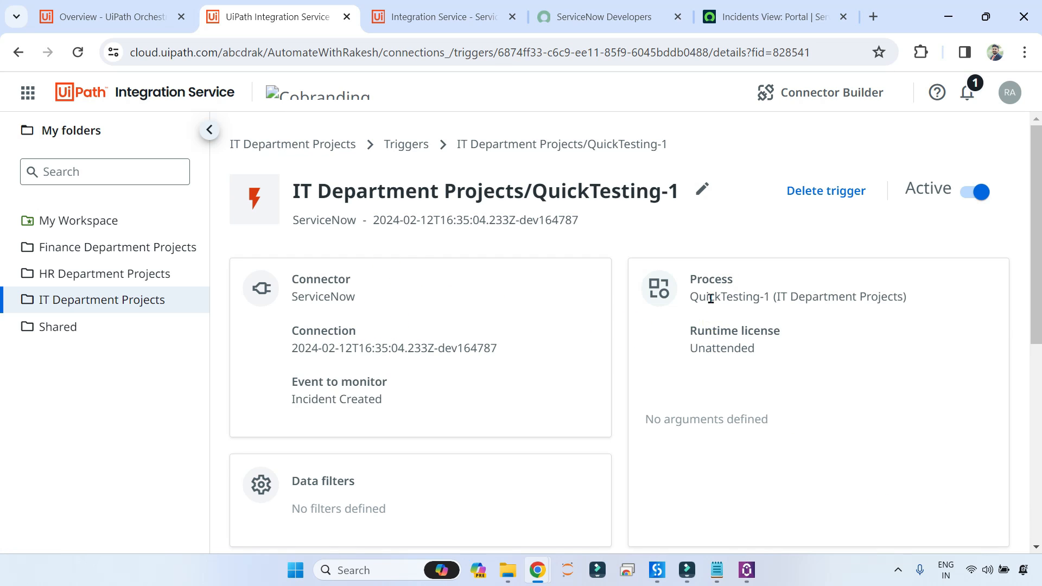
Go to IT Department Projects' connections and open the ServiceNow connection's details page.
left_click(119, 307)
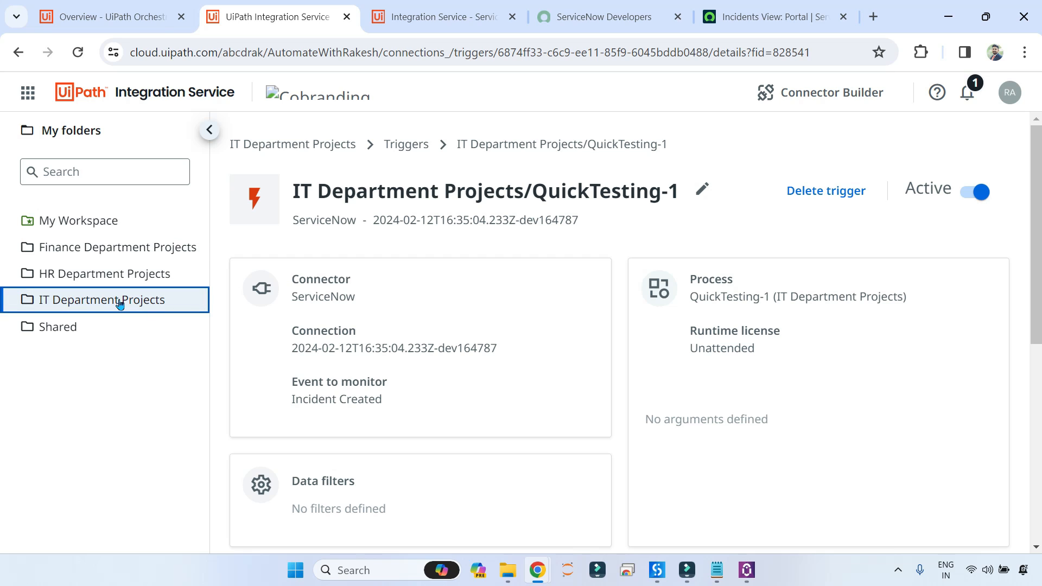
left_click(289, 144)
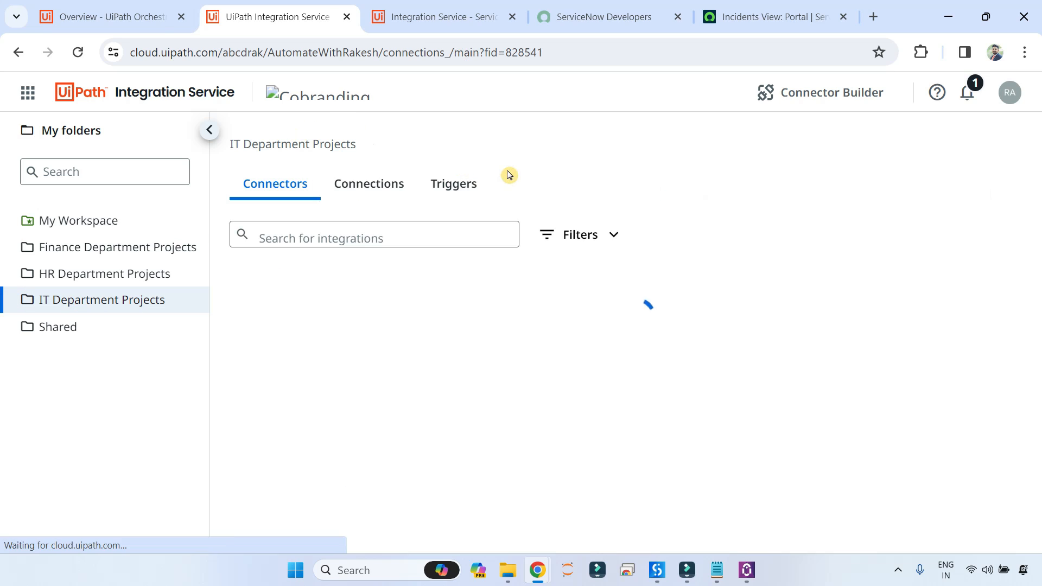
left_click(377, 191)
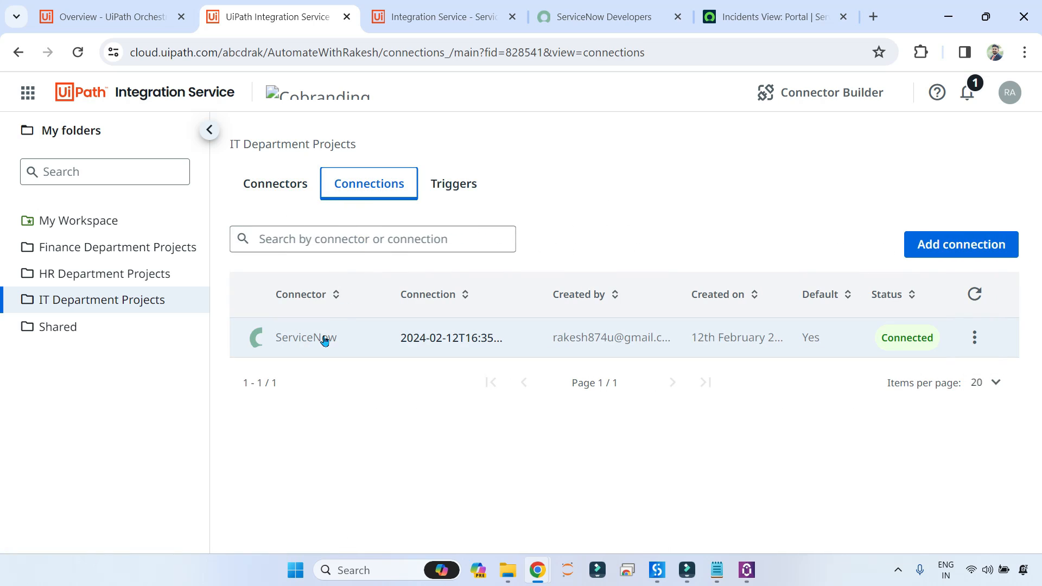
left_click(325, 339)
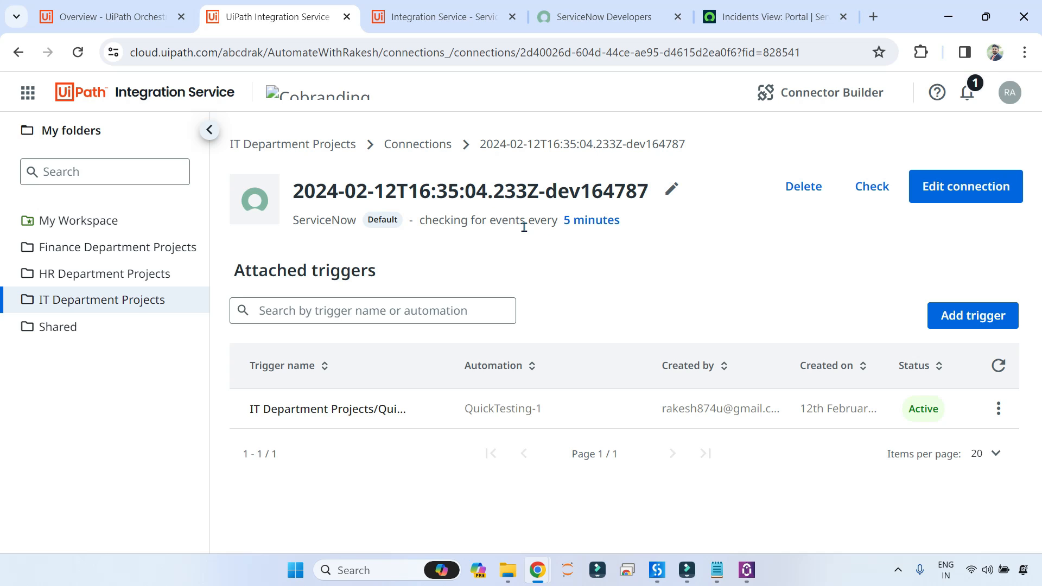
Change the ServiceNow connection's polling interval from 5 minutes to a custom 1 minute.
left_click(592, 222)
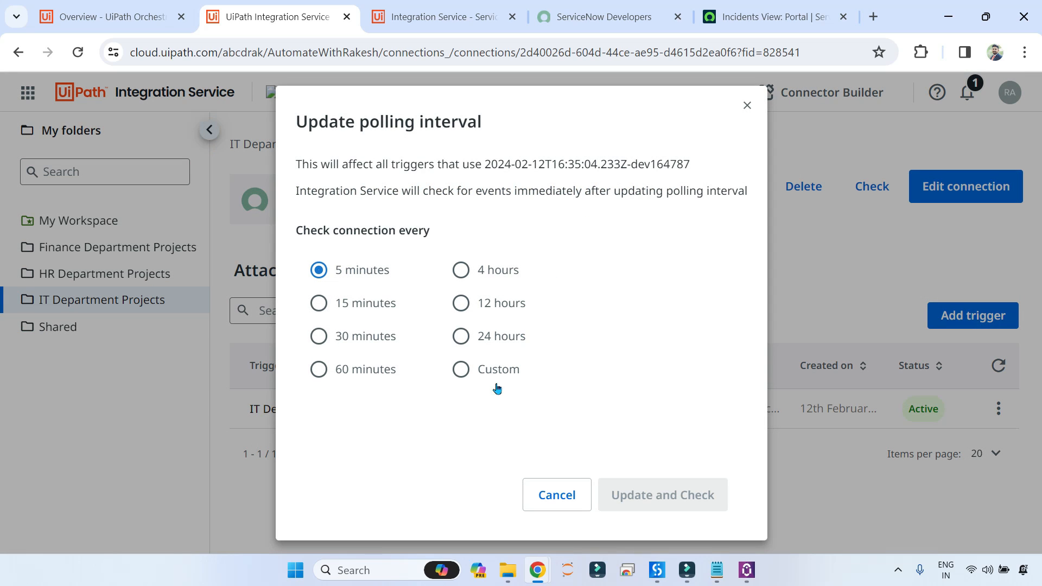
left_click(465, 374)
left_click(532, 366)
left_click(532, 366)
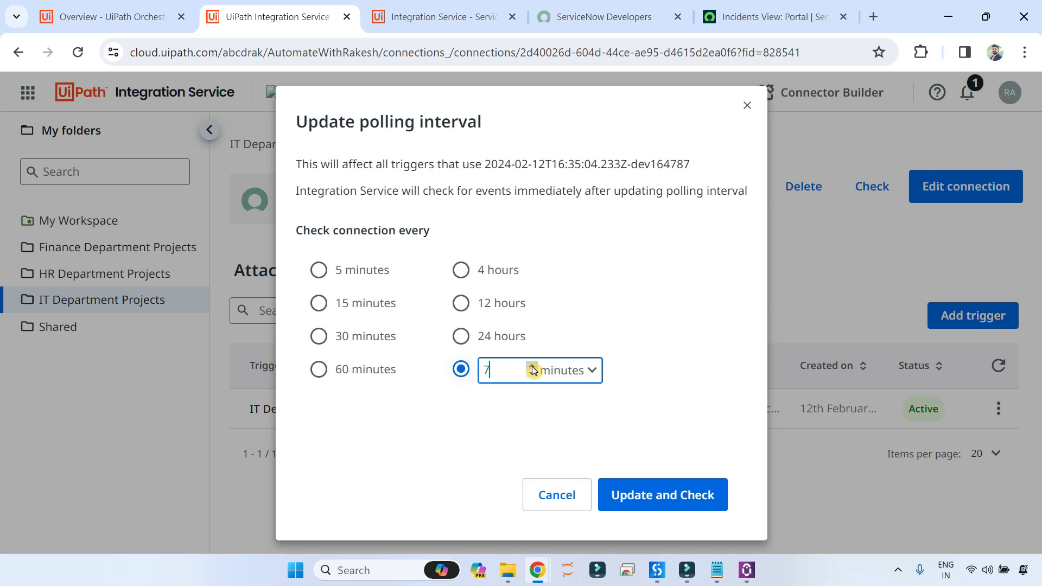
left_click(531, 366)
left_click(531, 374)
left_click(532, 374)
left_click(531, 375)
left_click(532, 374)
left_click(531, 374)
left_click(532, 375)
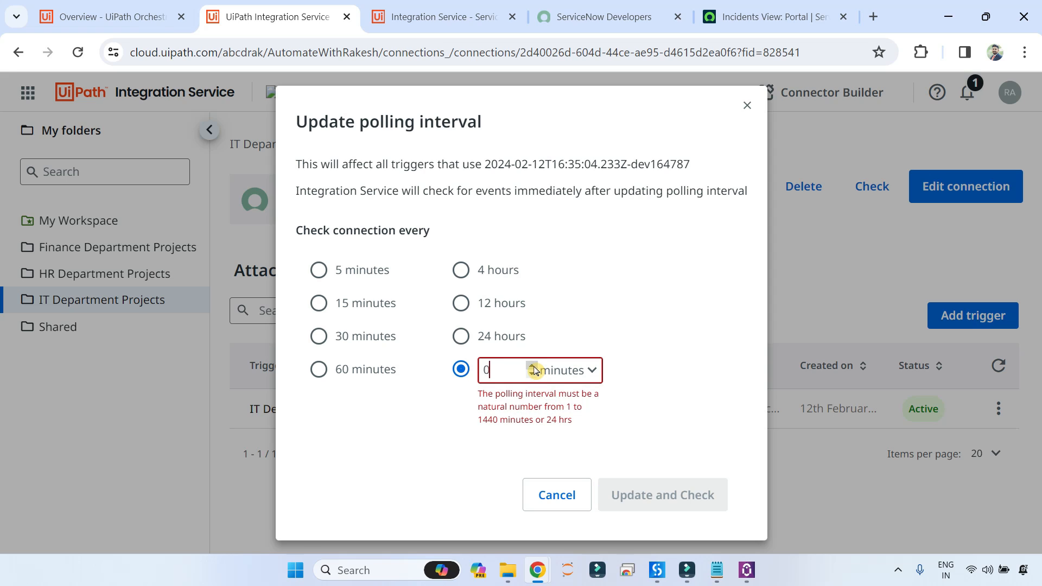
left_click(533, 366)
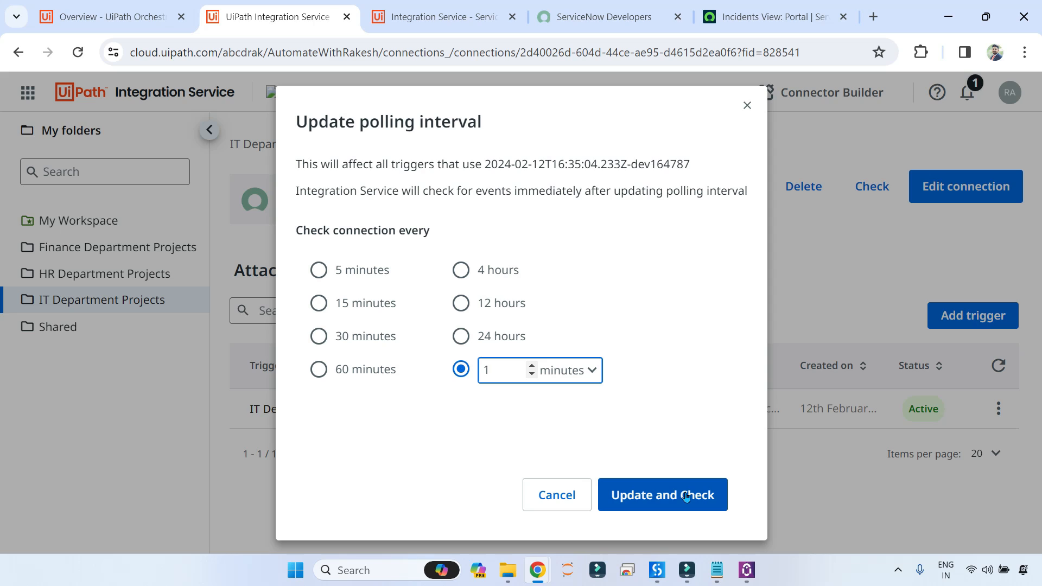
left_click(687, 496)
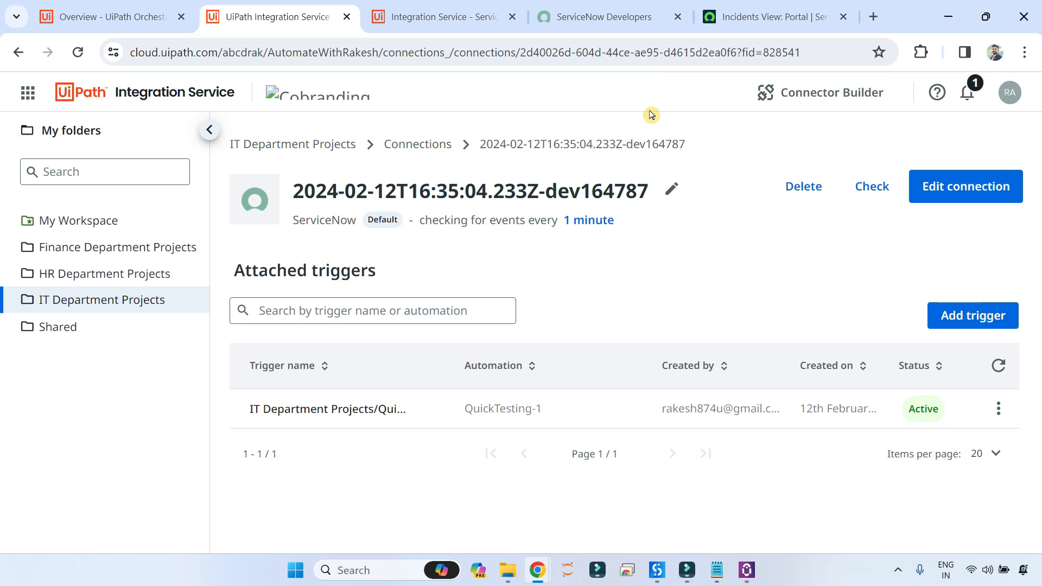
left_click(740, 17)
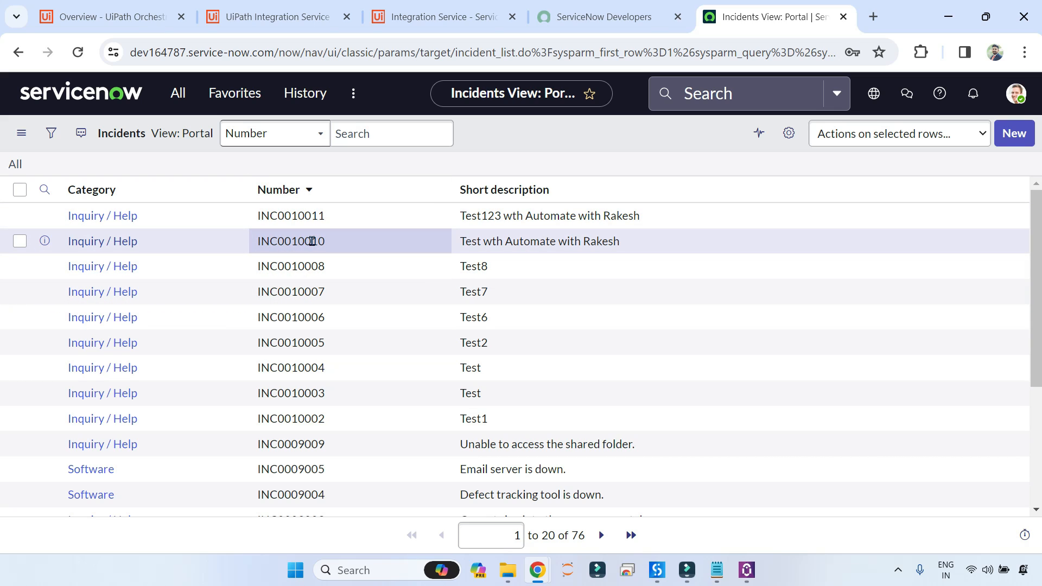
Fill the new incident's short description with 'TEst' and its description with 'test'.
left_click(278, 17)
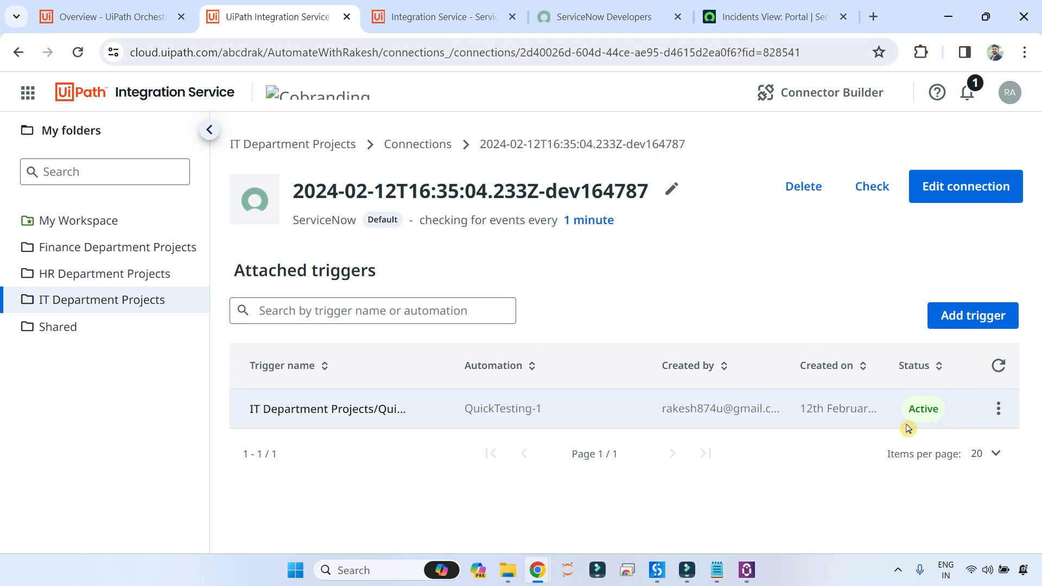
left_click(798, 16)
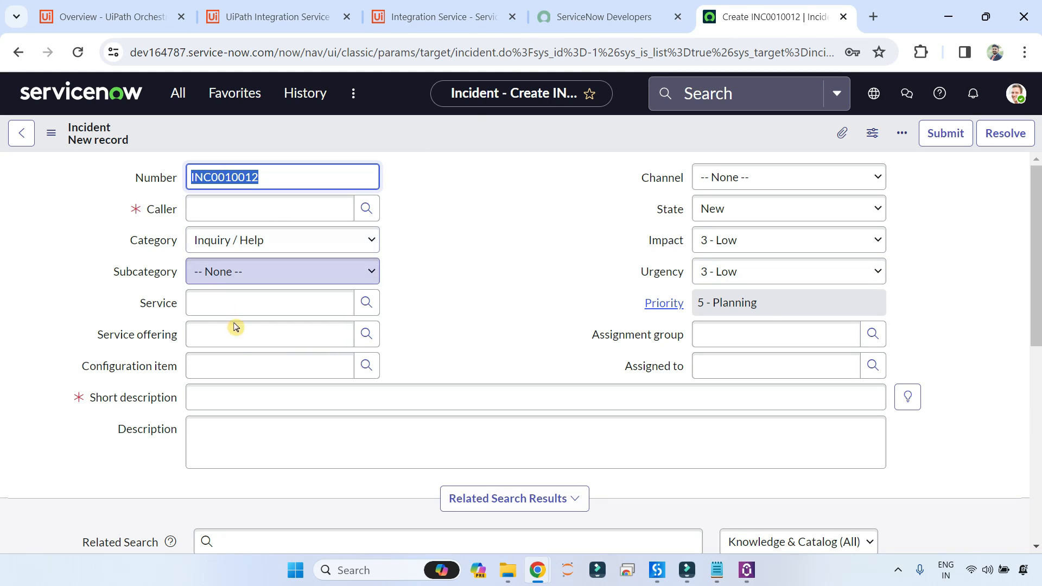
left_click(222, 392)
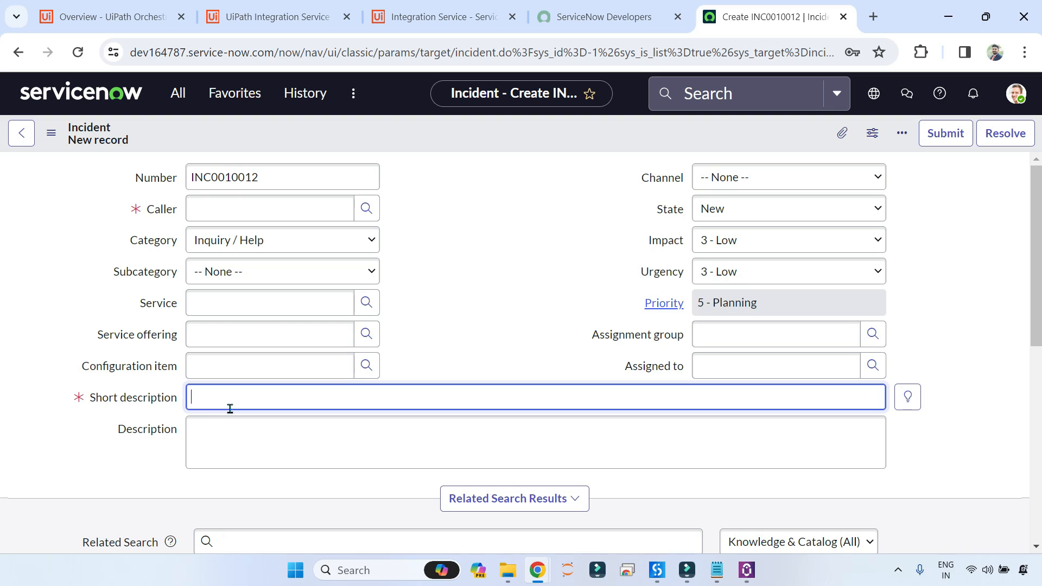
type("TEst")
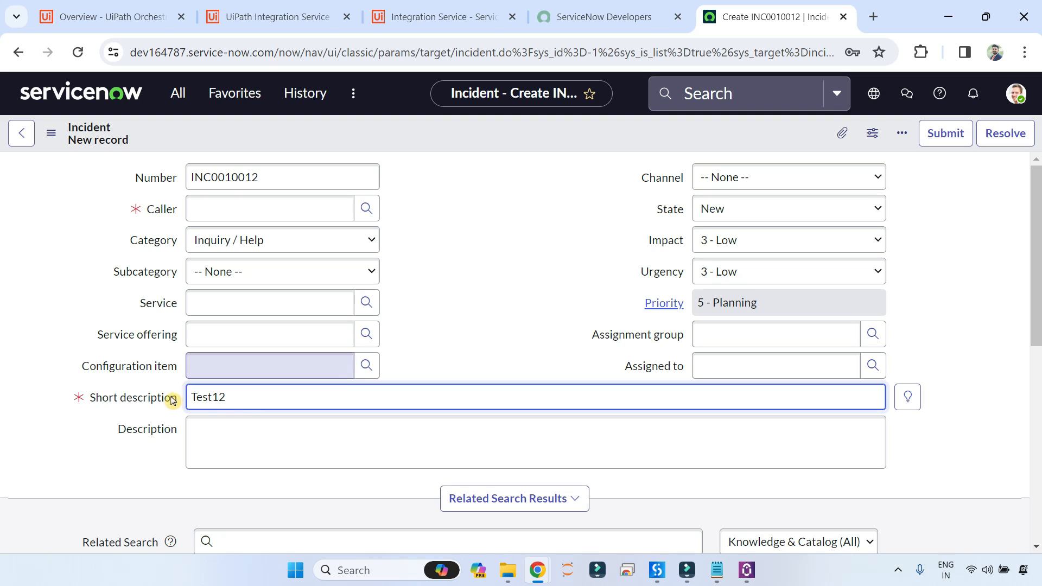
left_click(259, 434)
type("test12")
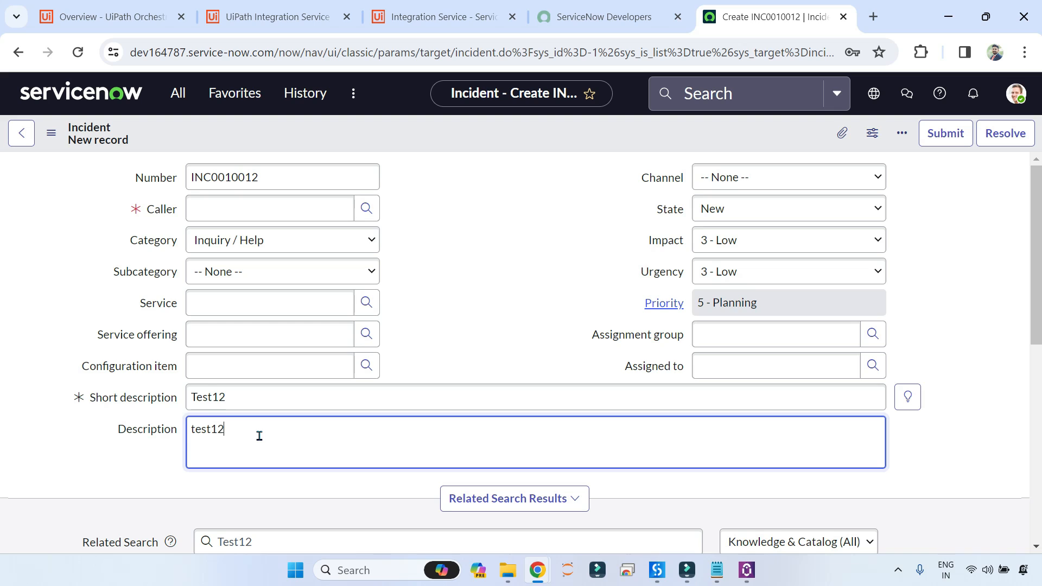
Set the incident's caller to a recent user and submit the incident.
scroll(426, 409, "down", 4)
scroll(425, 409, "down", 4)
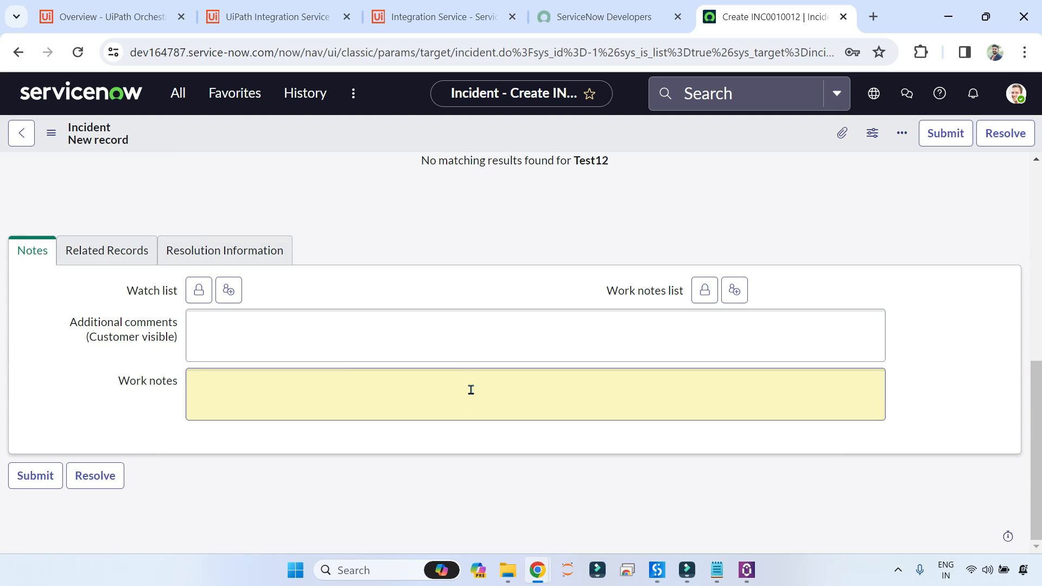
scroll(630, 314, "up", 5)
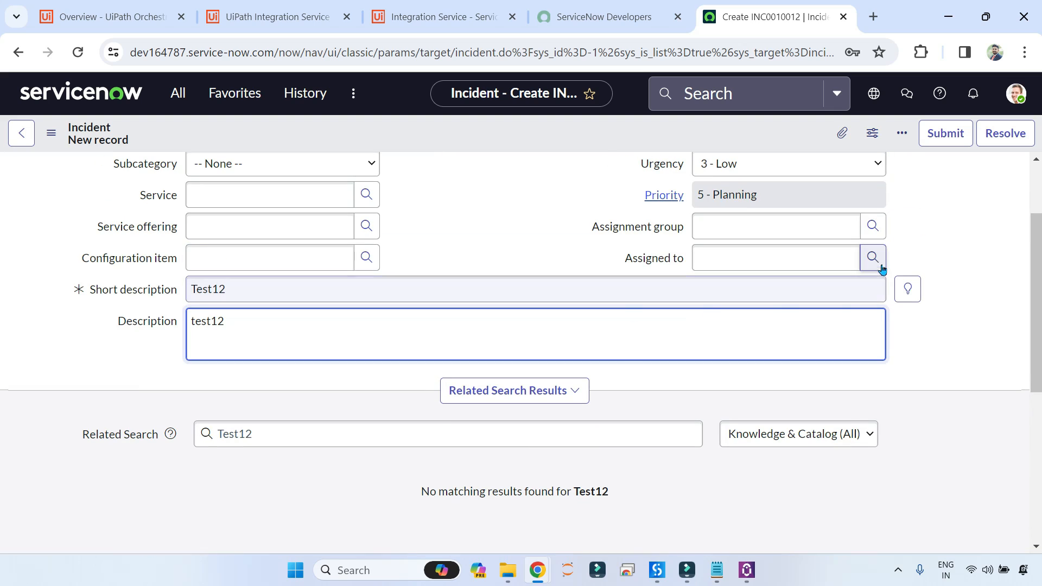
left_click(946, 135)
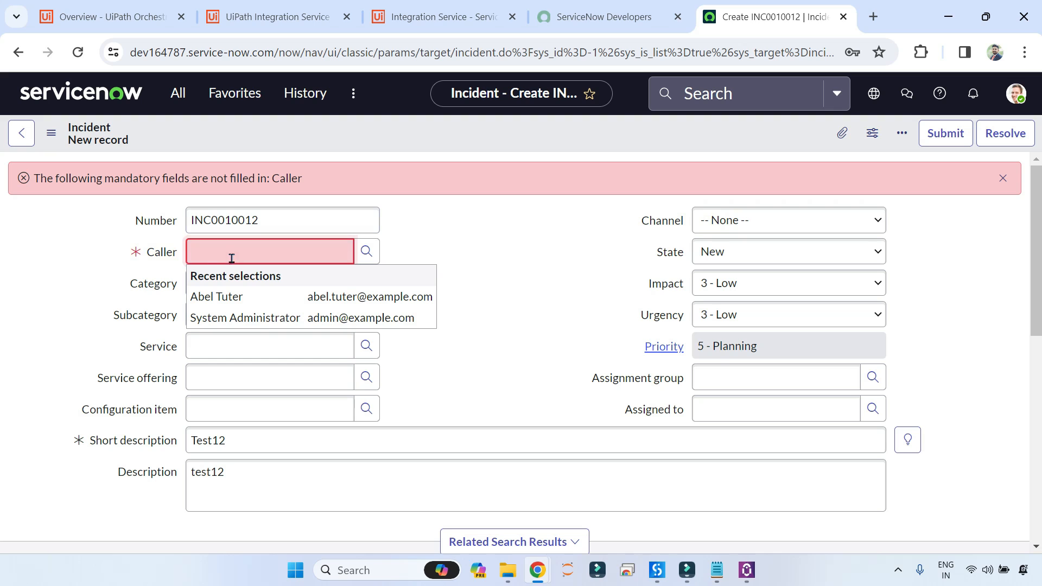
left_click(223, 296)
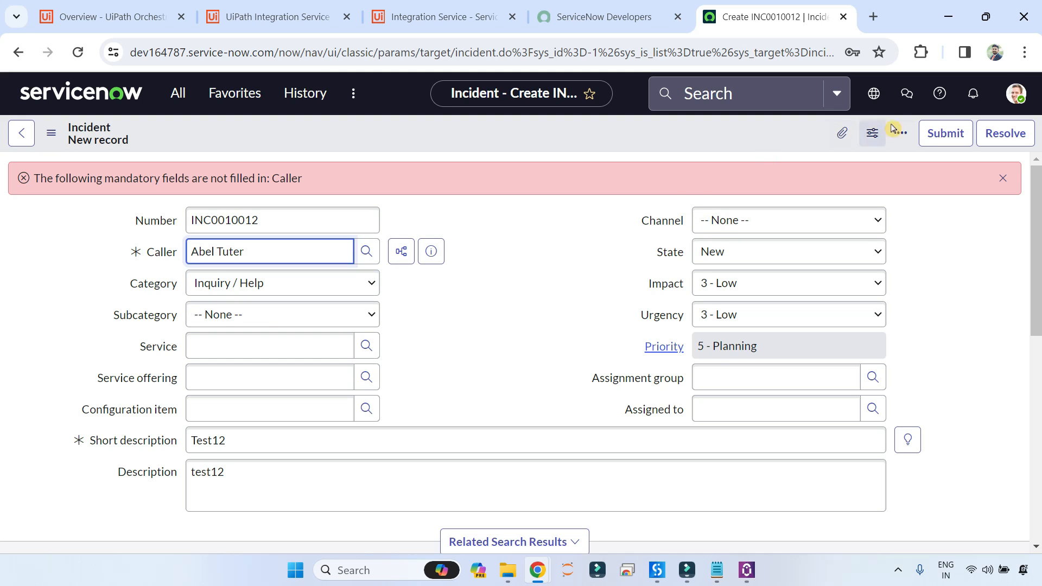
left_click(943, 136)
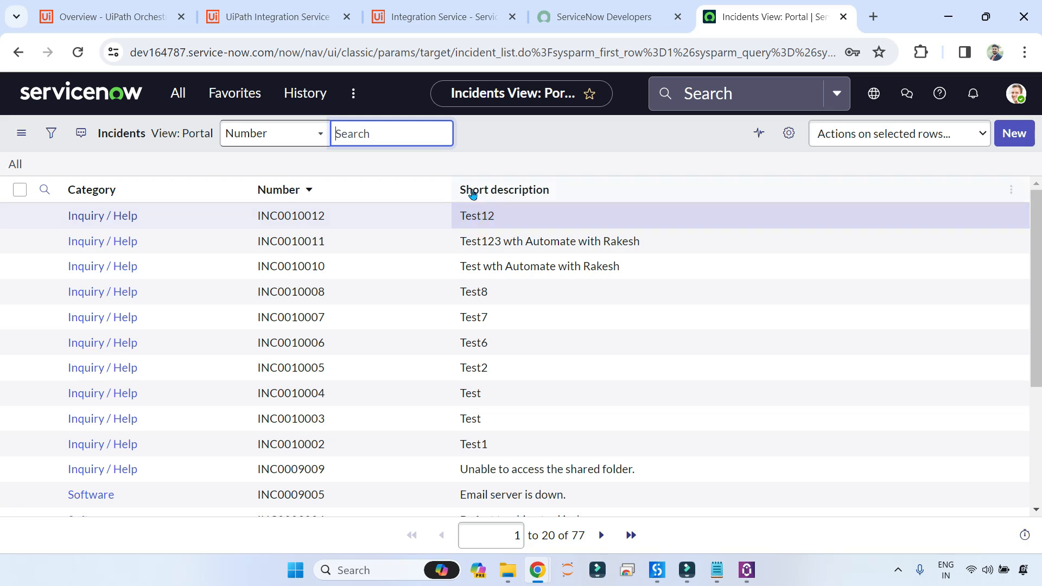
left_click(293, 27)
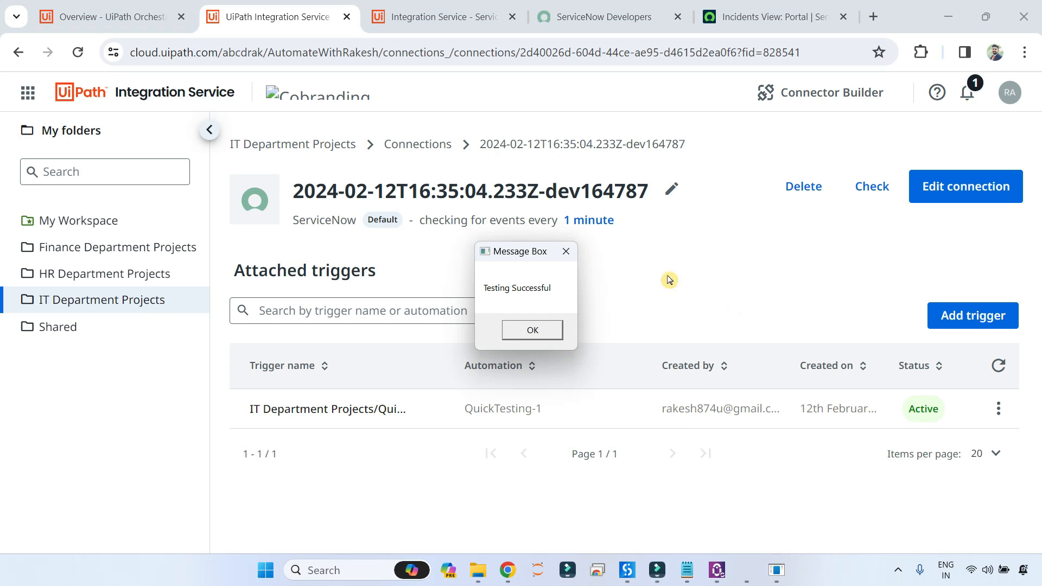
left_click_drag(531, 258, 709, 223)
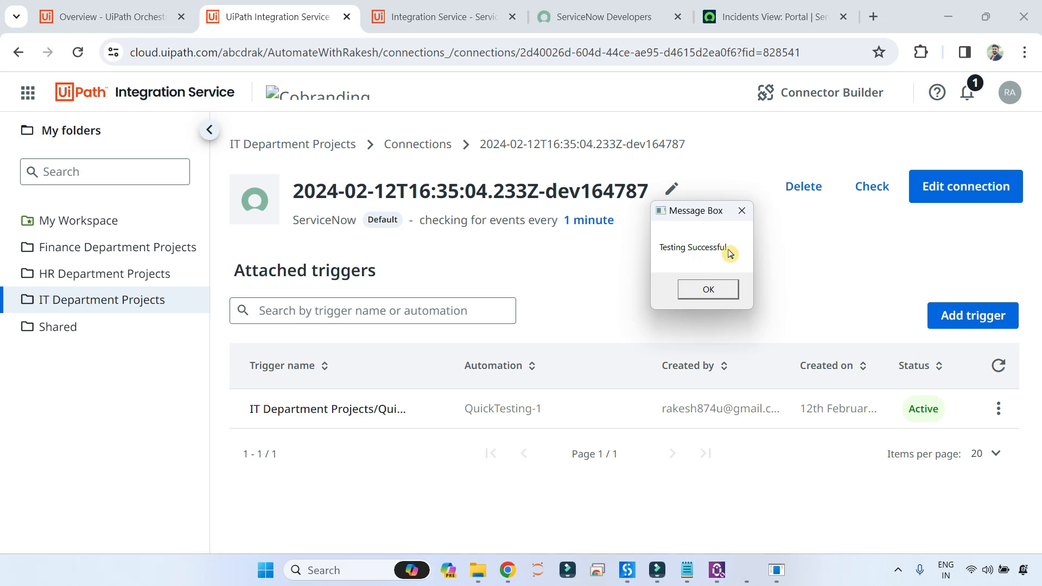
left_click(729, 293)
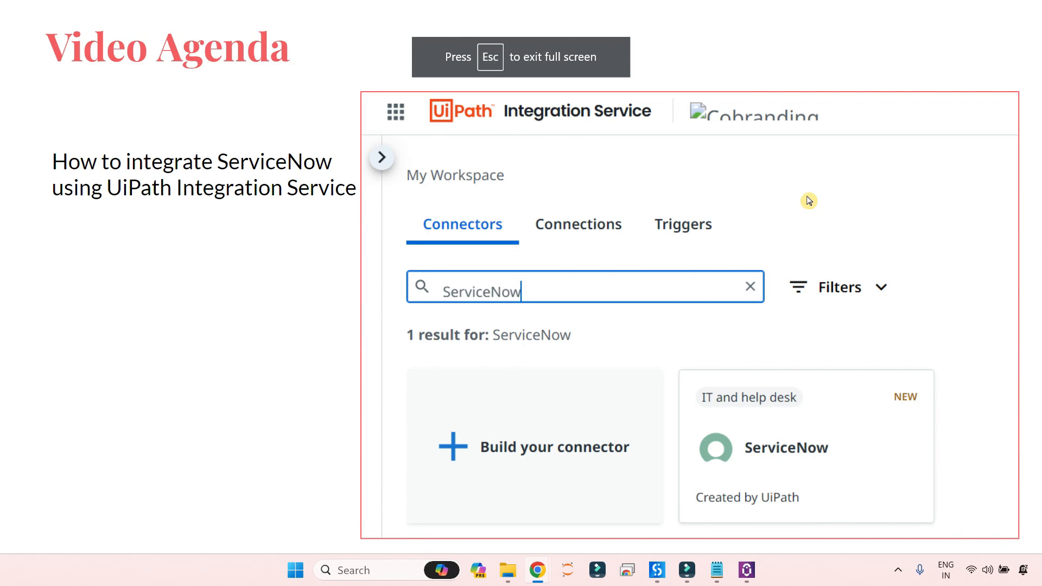
Advance the Video Agenda four slides to the 'How to build a Trigger for ServiceNow' slide.
left_click(964, 439)
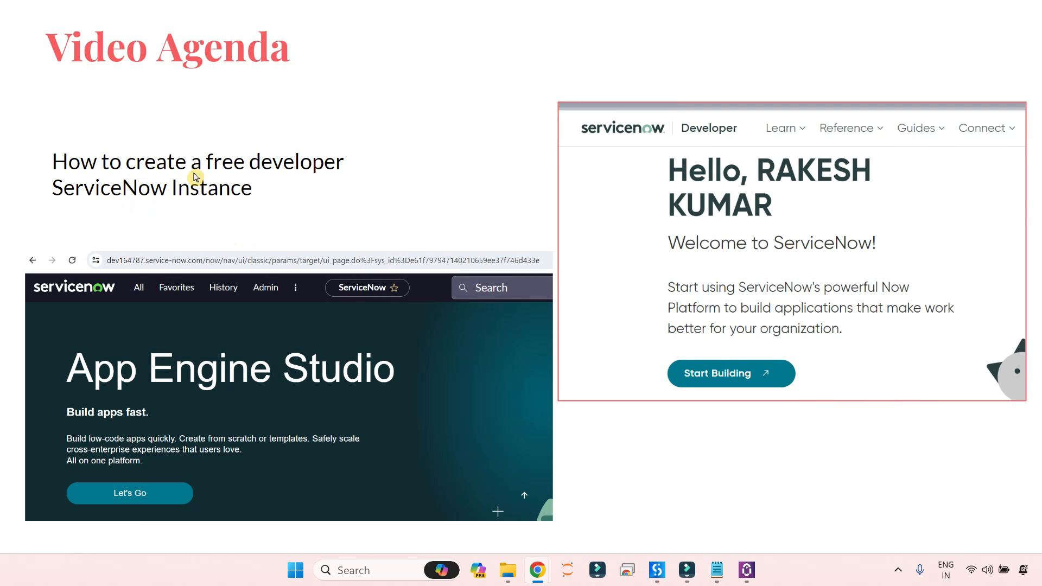
left_click(815, 455)
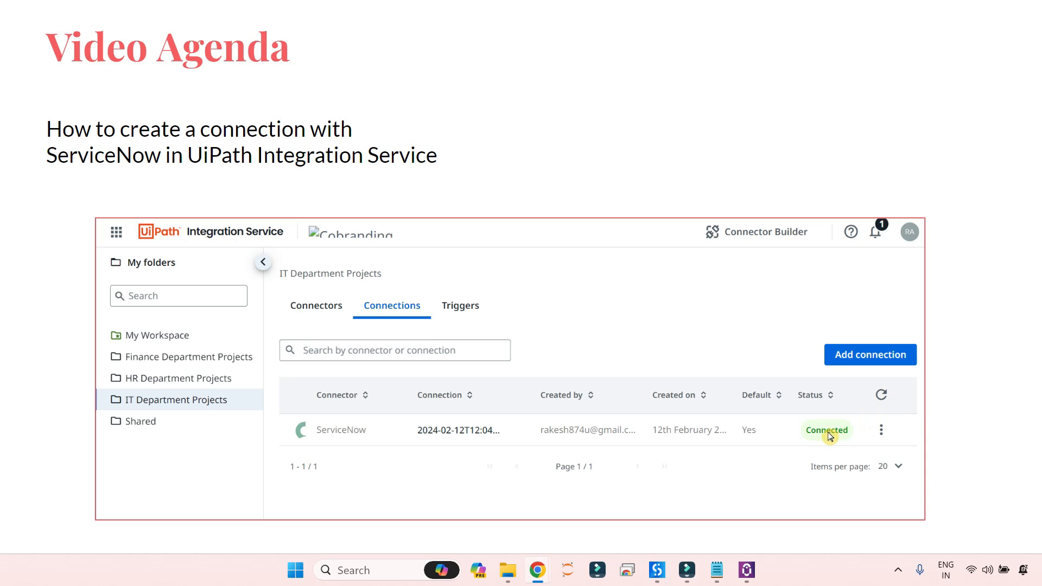
left_click(921, 420)
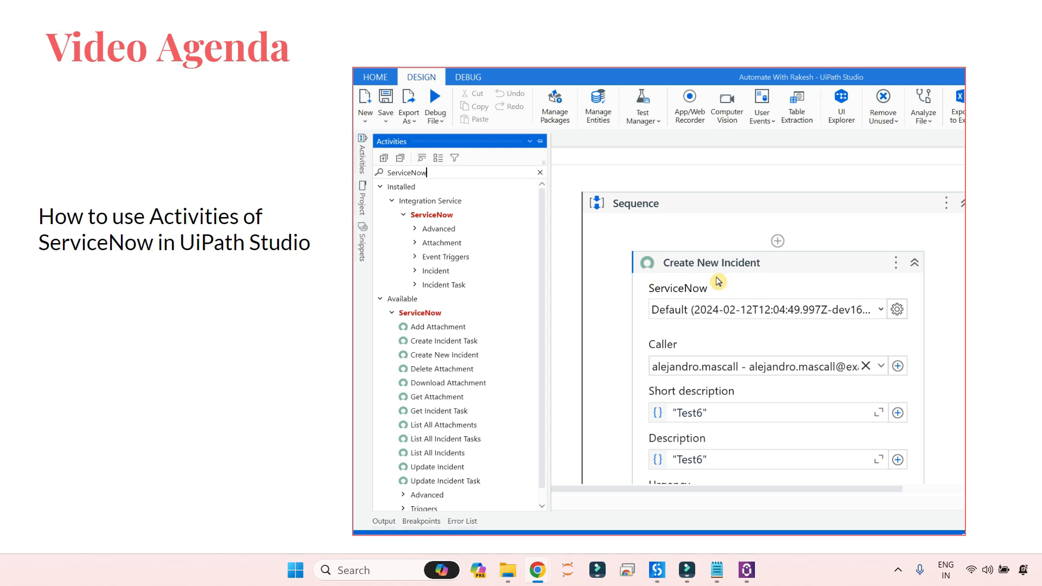
left_click(991, 343)
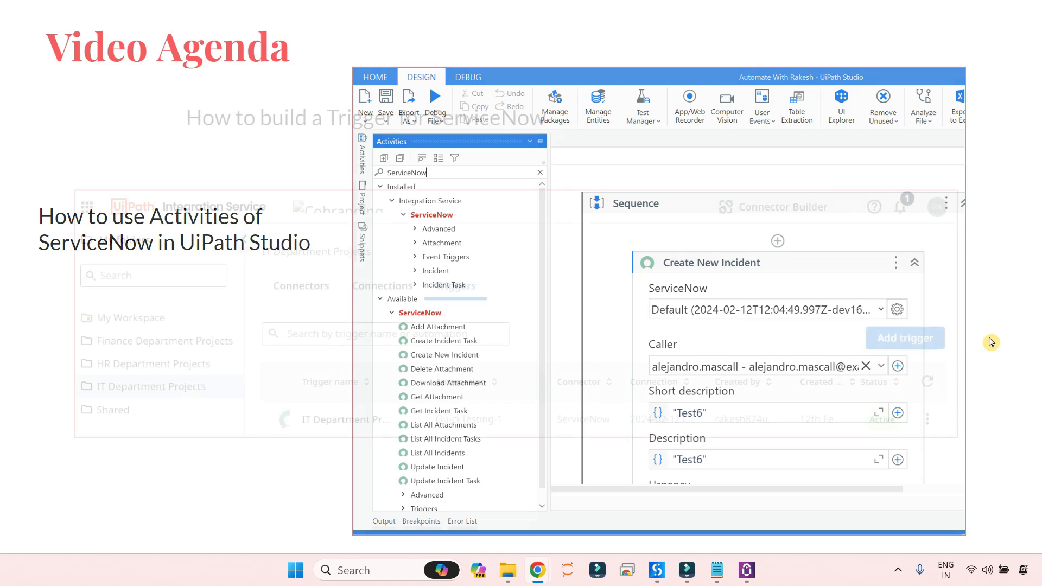